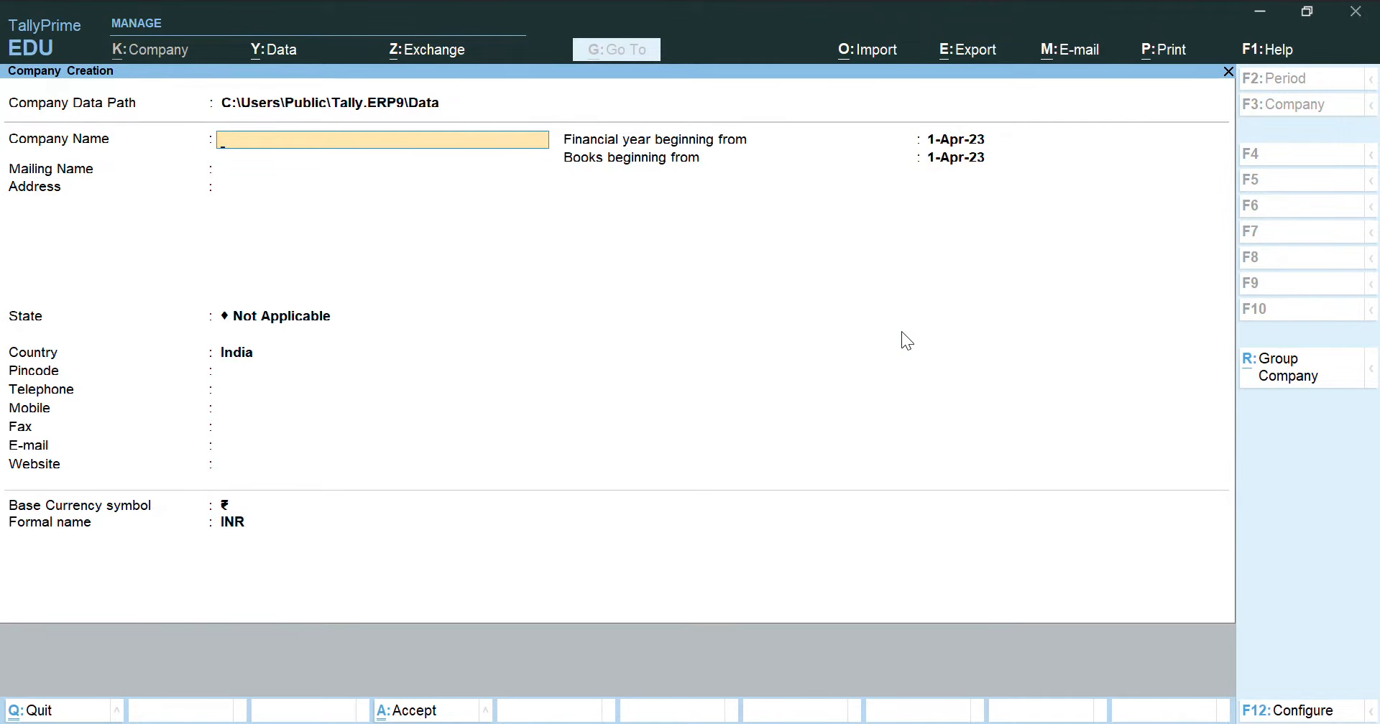
Step: Name the new company Price List with Inventory, using the same mailing name and leaving the address blank
text(Price List with Inventory)
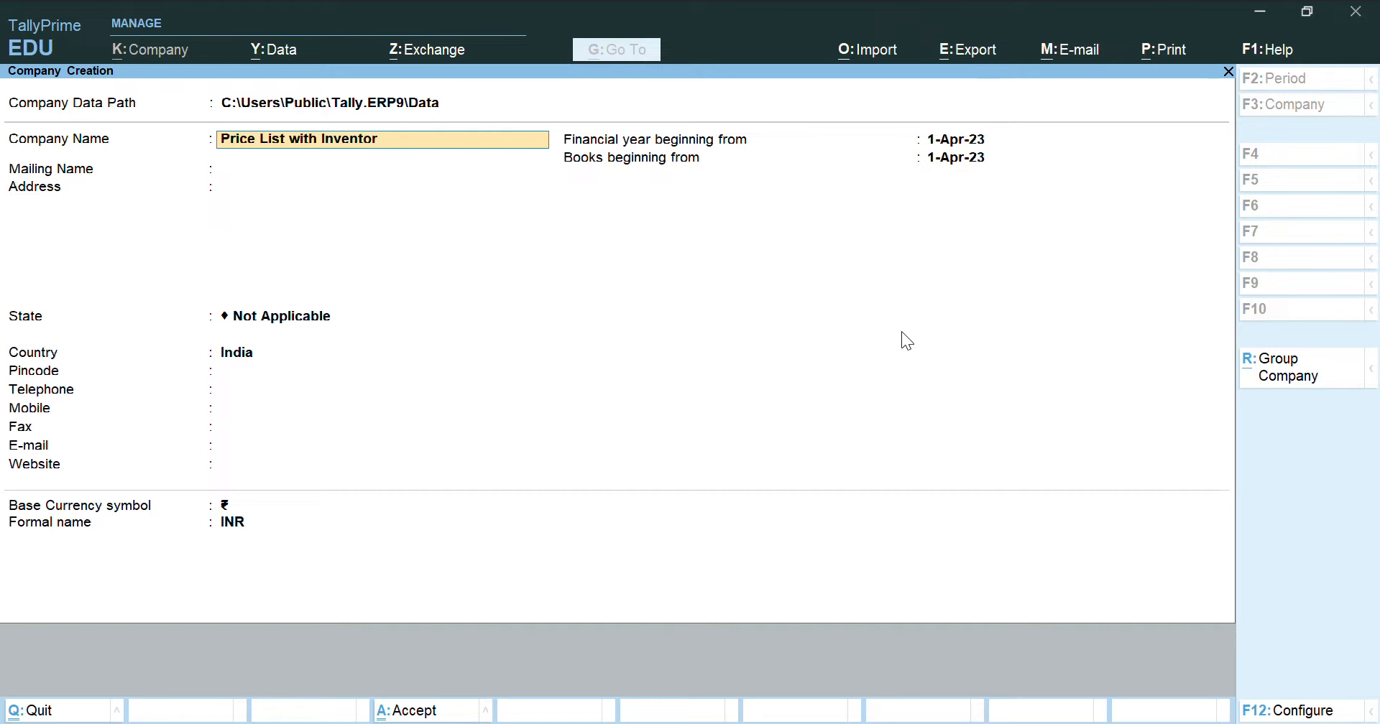
key(Return)
key(Return)
key(Return)
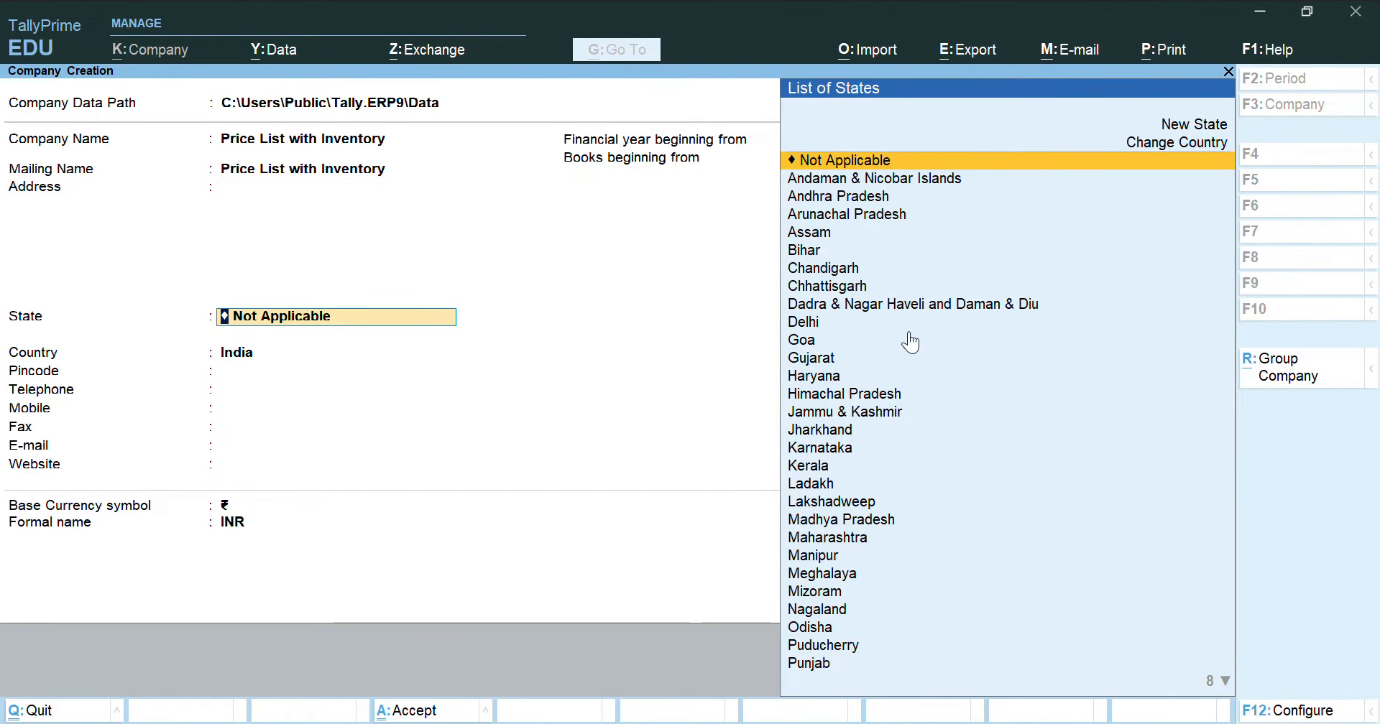
key(Down)
key(Down)
key(Down)
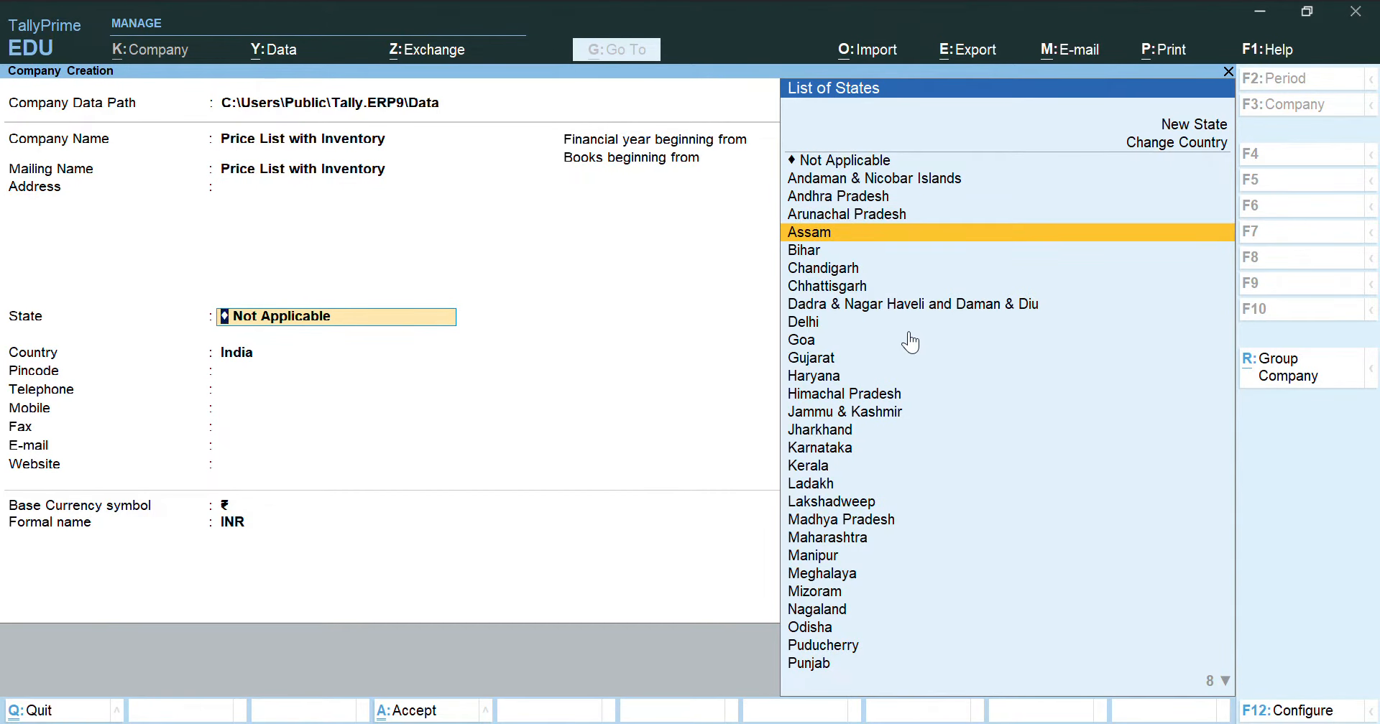
text(Tam)
key(BackSpace)
key(BackSpace)
key(BackSpace)
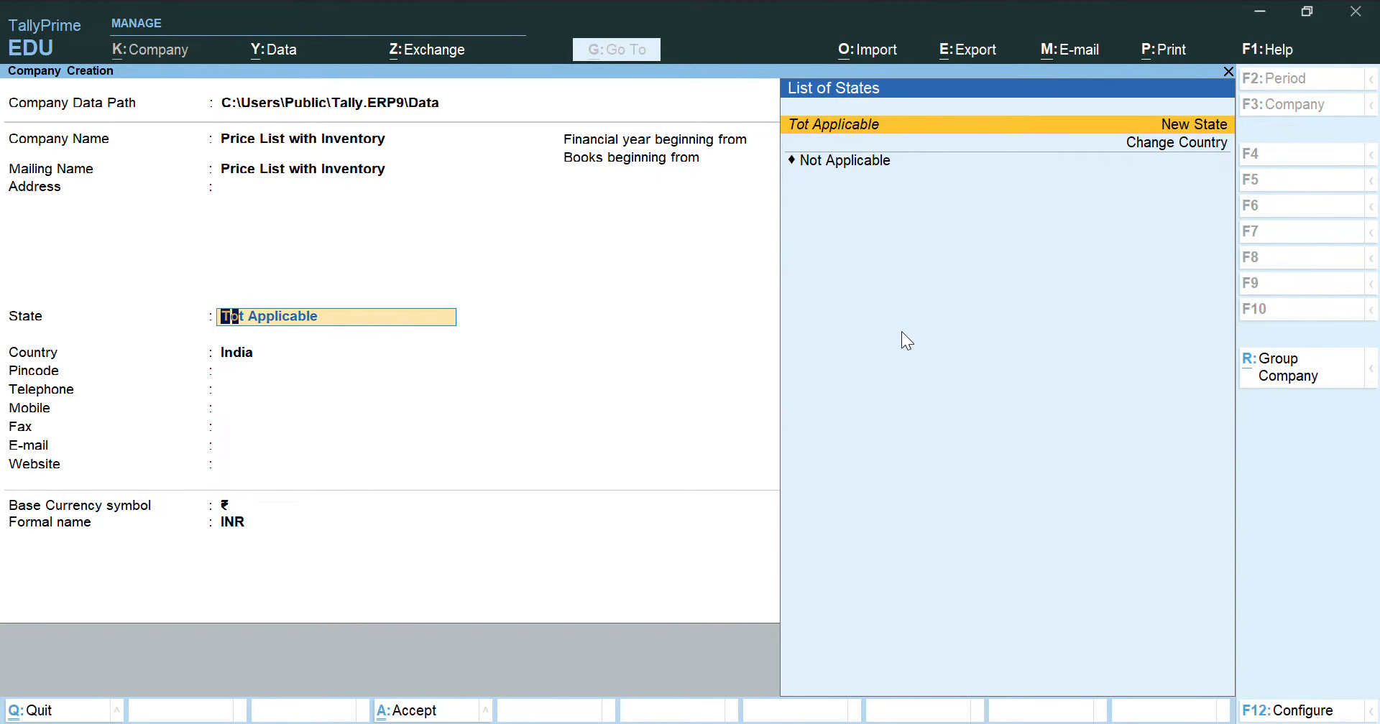
key(BackSpace)
key(Return)
key(Return)
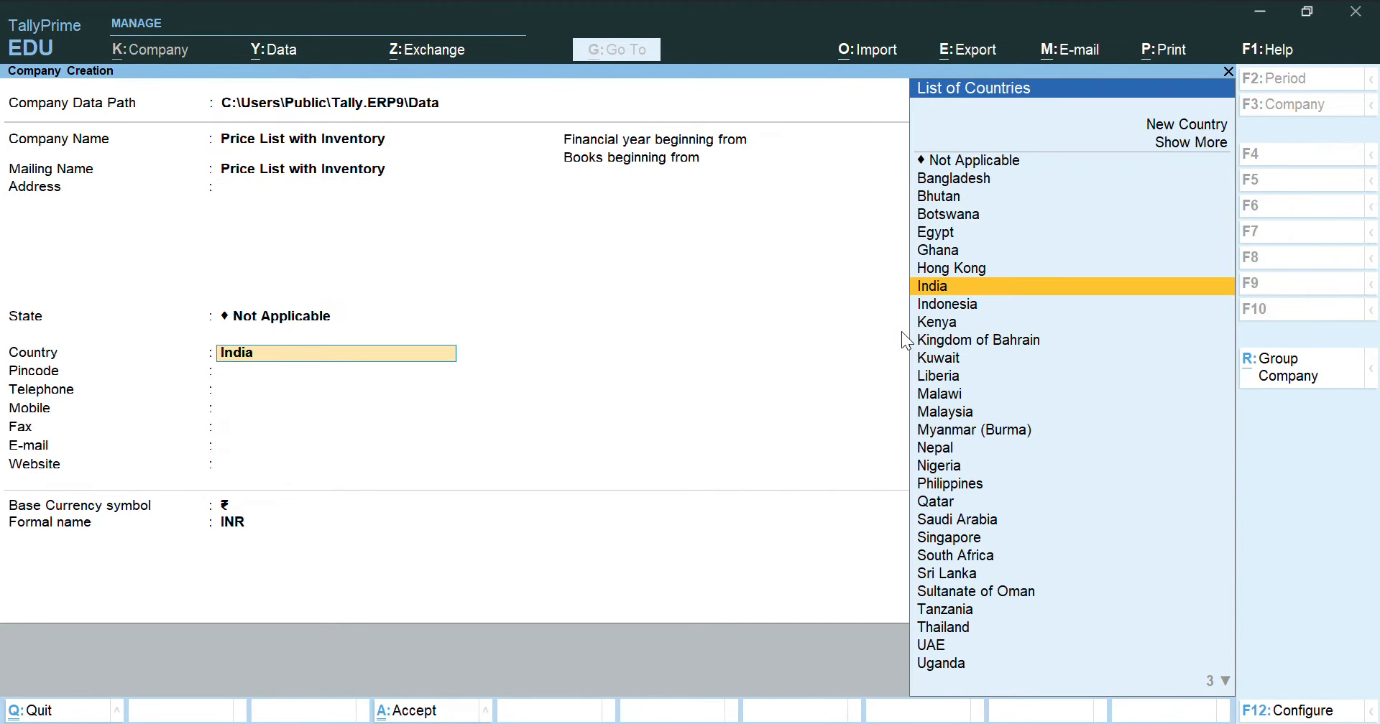
Step: Set the company's state to Tamil Nadu with India as the country, leaving pincode and telephone blank
key(Return)
text(Tami)
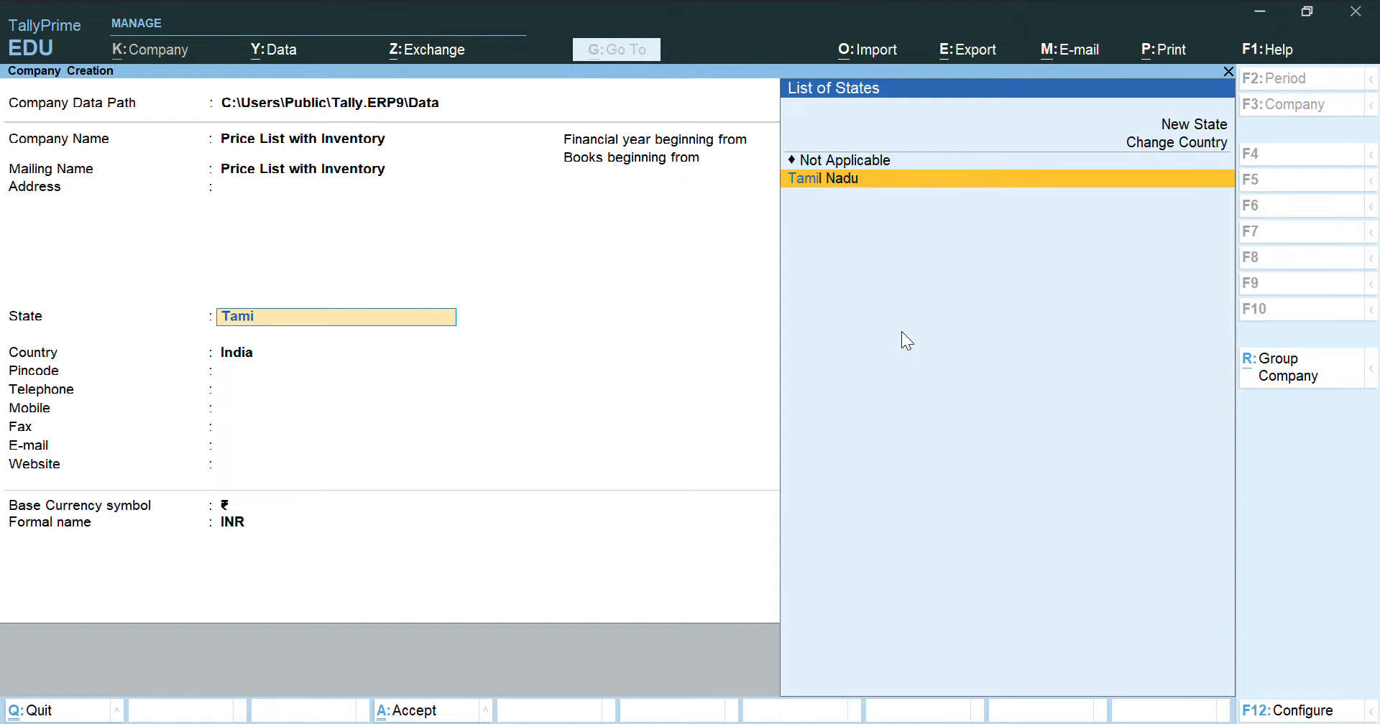
key(Return)
key(Return)
key(Return)
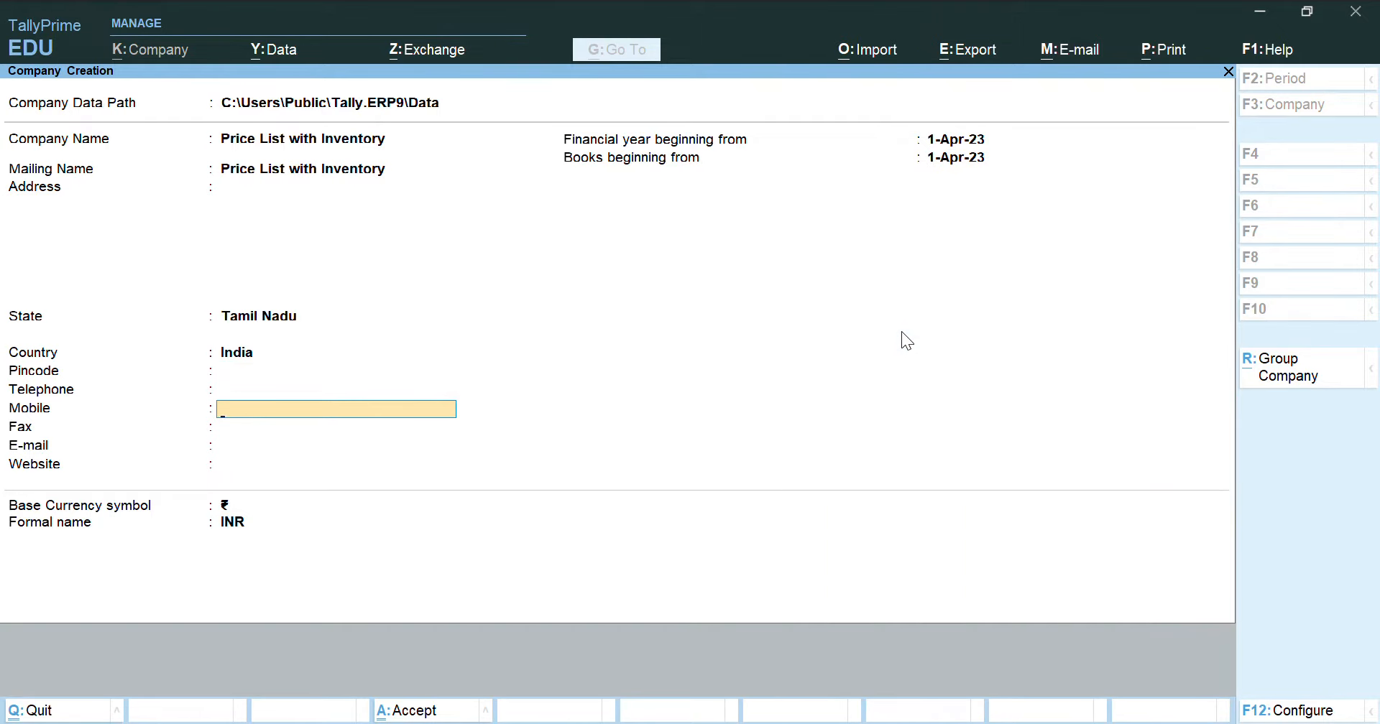
Step: Keep the default financial year, books start date and base currency, leave the other contact fields blank, and create the company
key(Return)
key(Return)
key(Return)
key(Return)
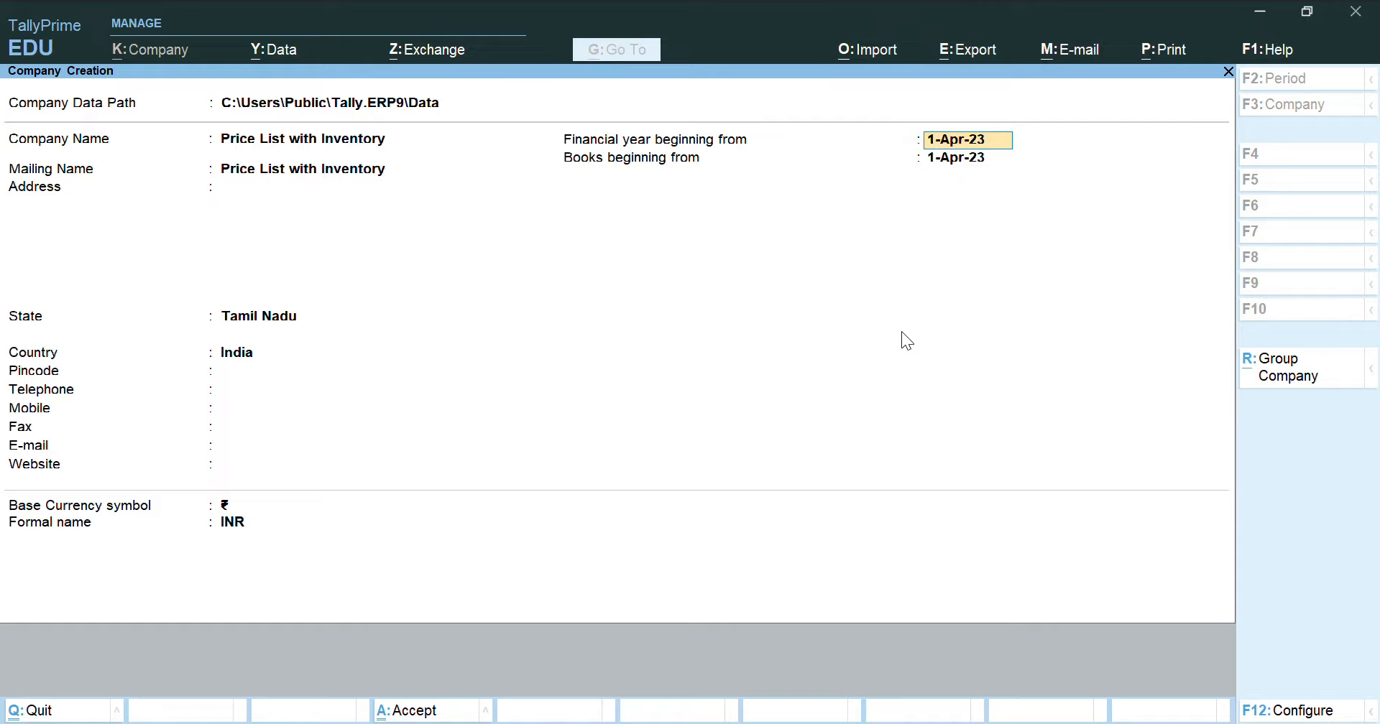
key(Return)
key(Return)
key(Return)
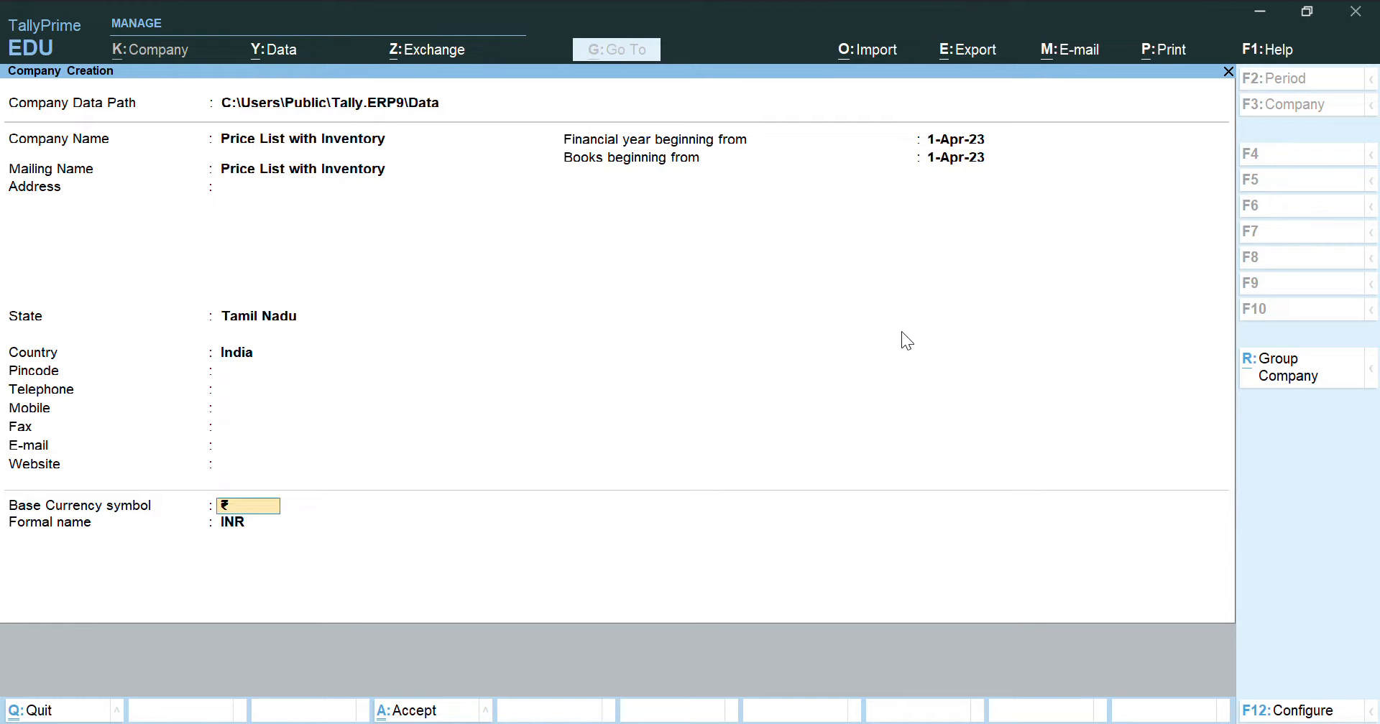
key(Return)
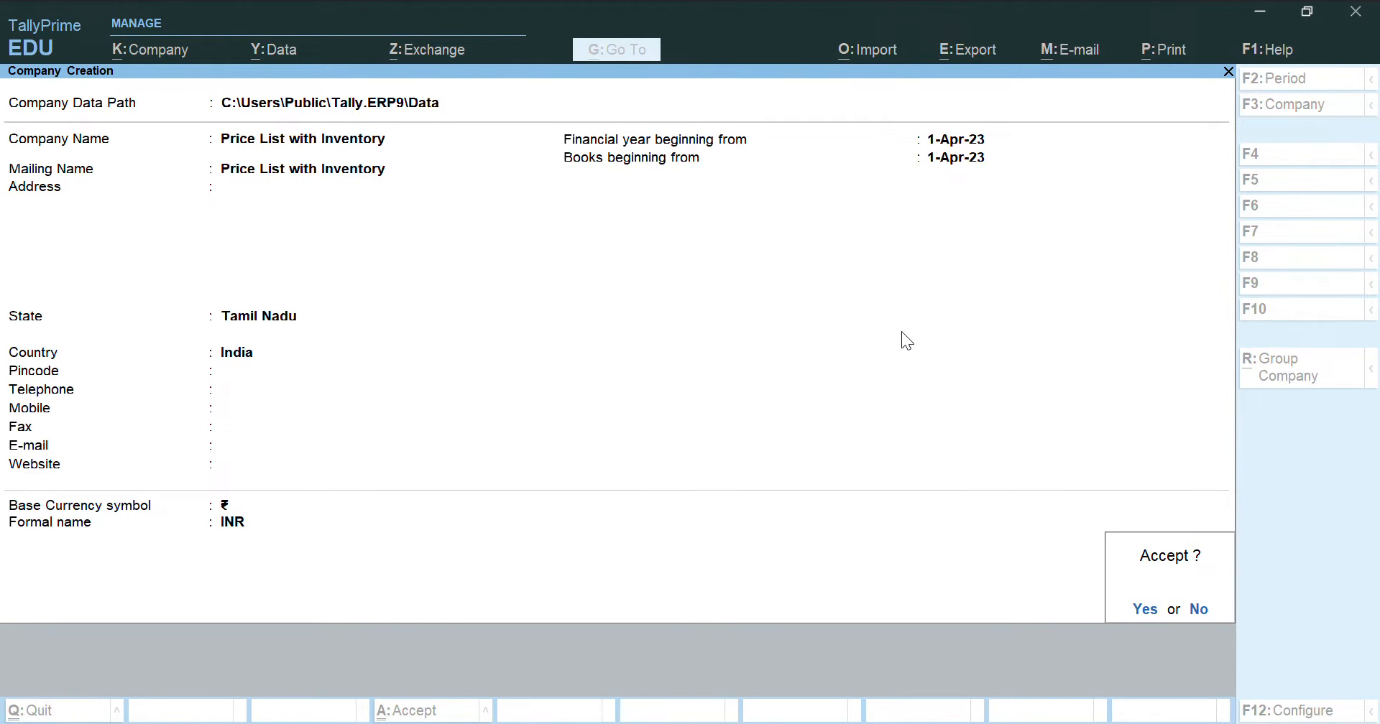
key(Return)
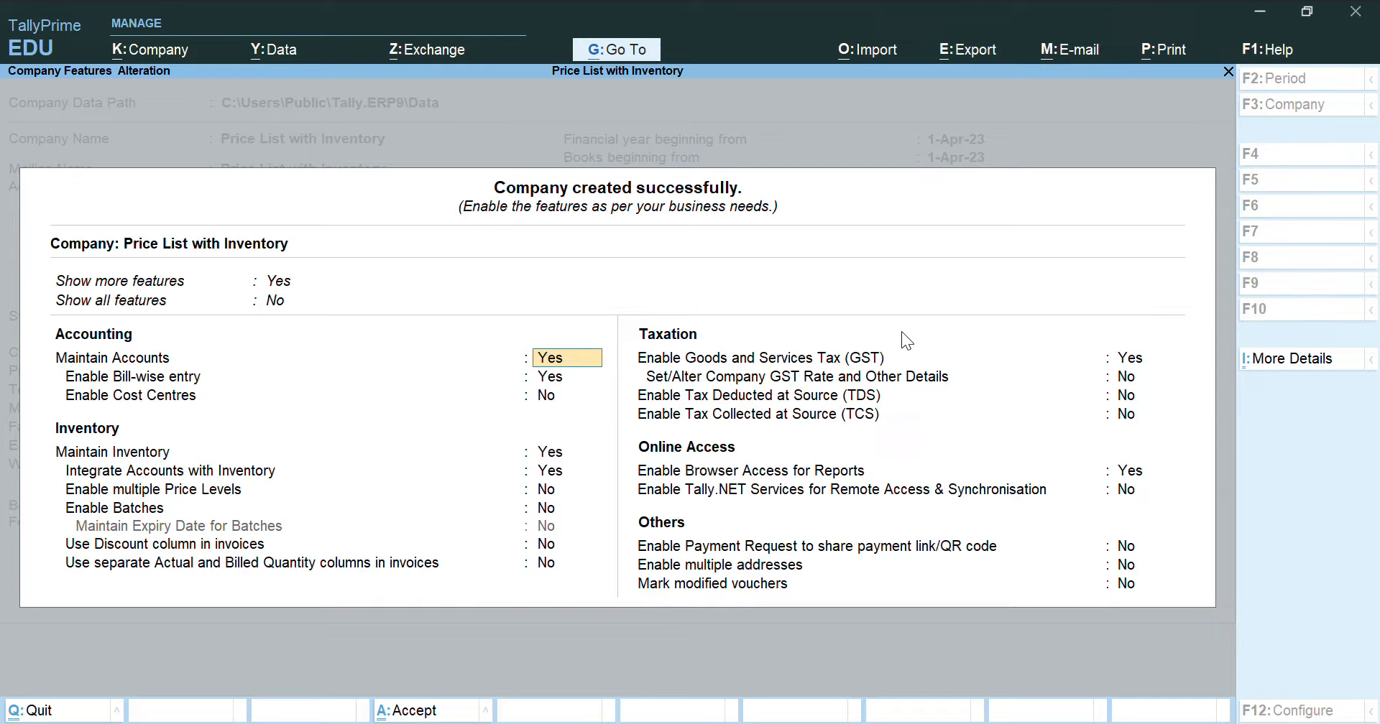
Step: Enable multiple Price Levels in the company features, keeping the other accounting and inventory options at their defaults
key(Return)
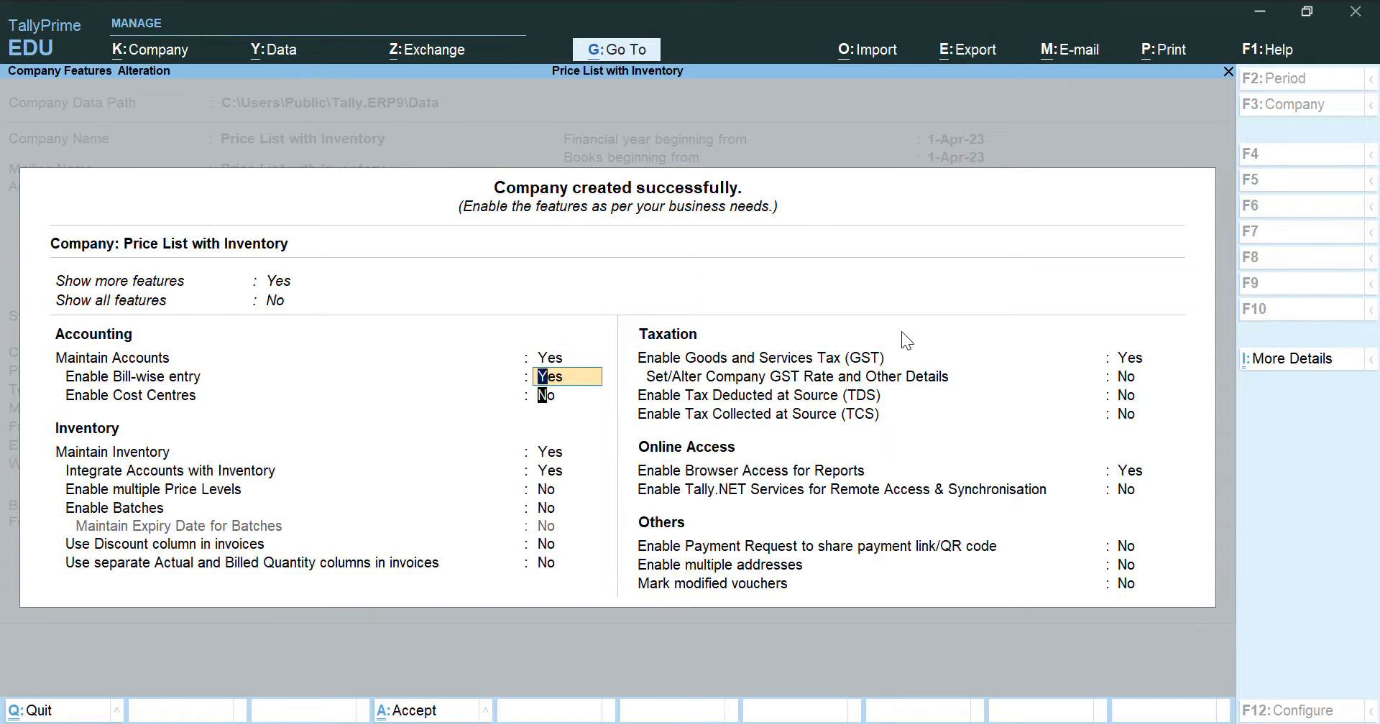
key(Return)
key(Return)
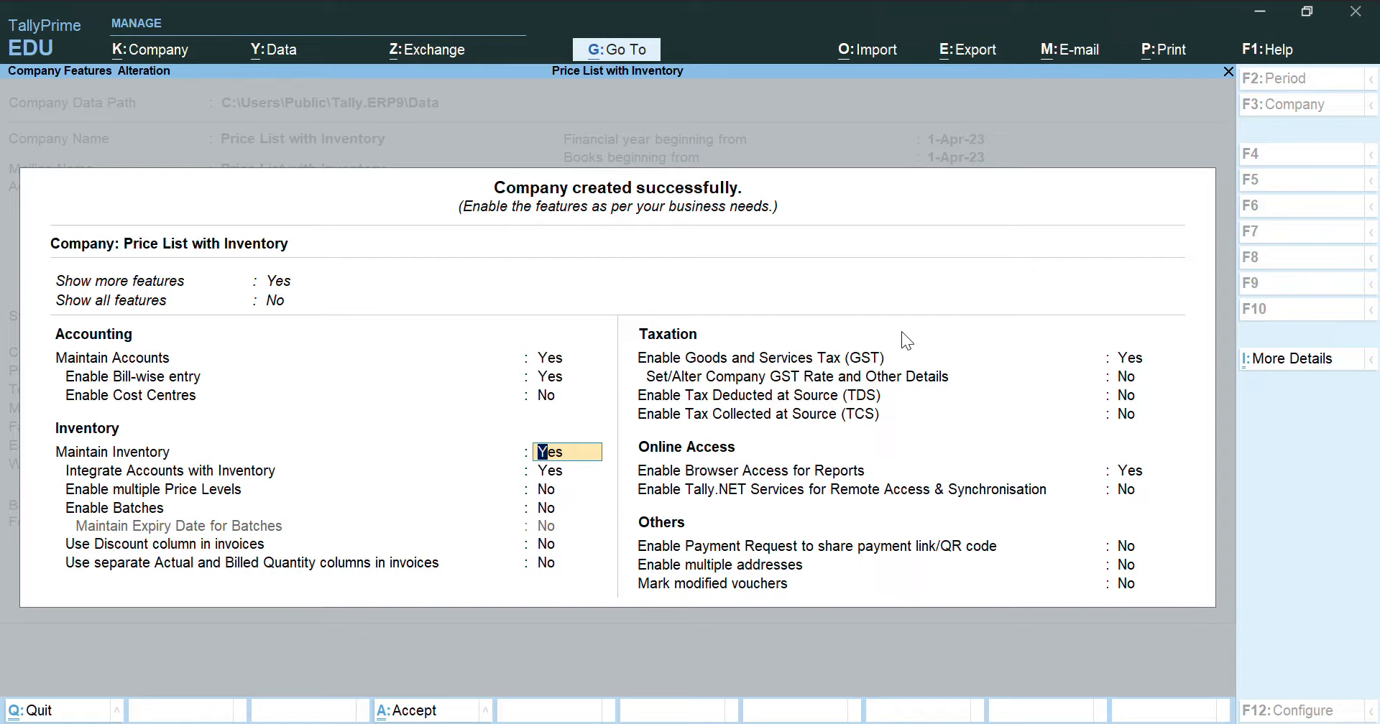
key(Return)
key(Return)
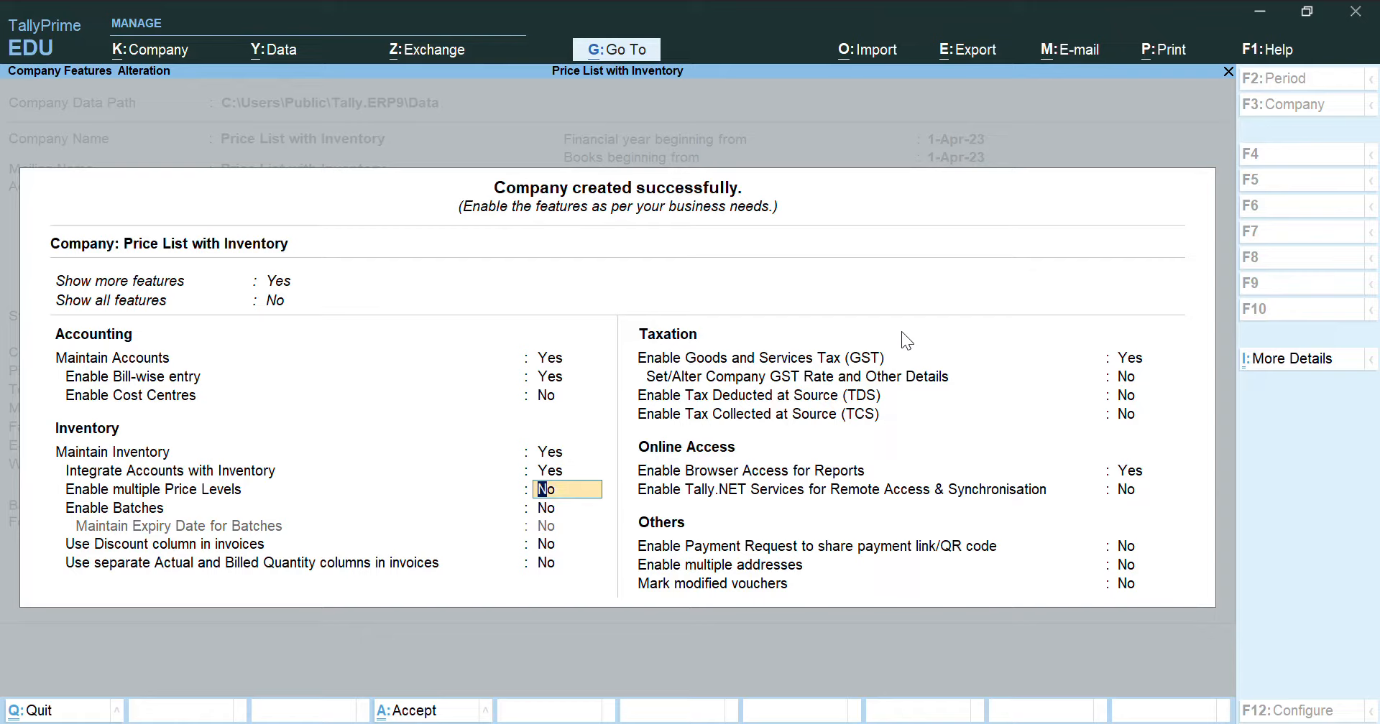
text(yes)
key(Return)
key(Return)
key(Return)
key(Return)
key(Return)
key(Return)
key(Return)
key(Return)
key(Return)
key(Return)
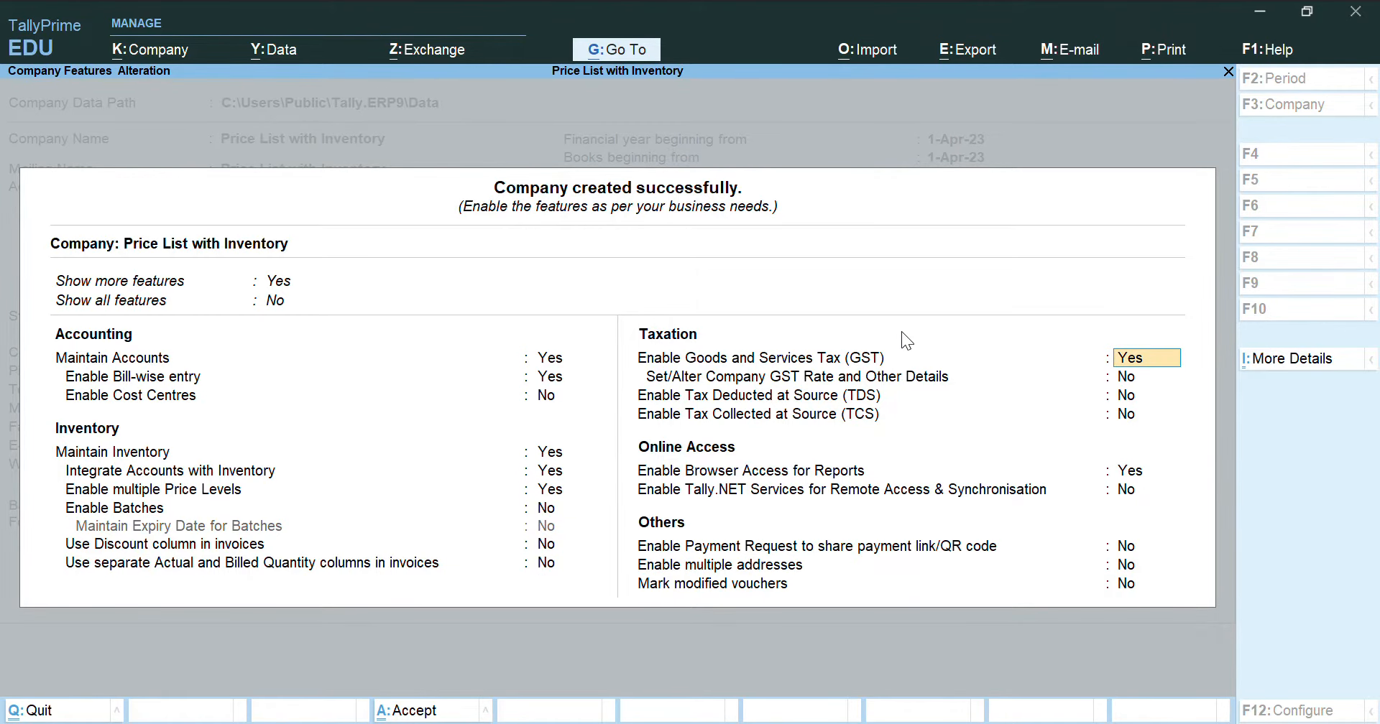
Step: Accept the default GST registration details for Tamil Nadu and save the company features
key(Return)
key(Return)
key(Return)
key(Return)
key(Return)
key(Return)
key(Return)
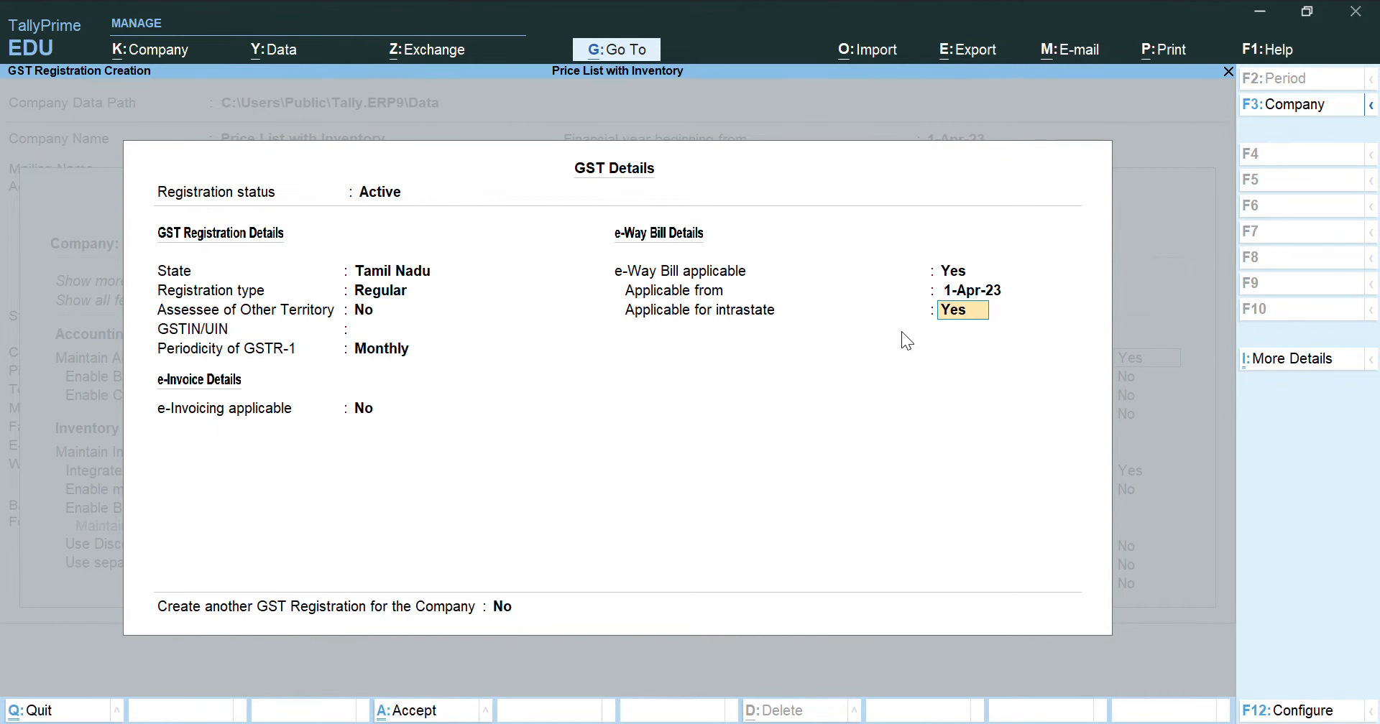
key(Return)
key(Return)
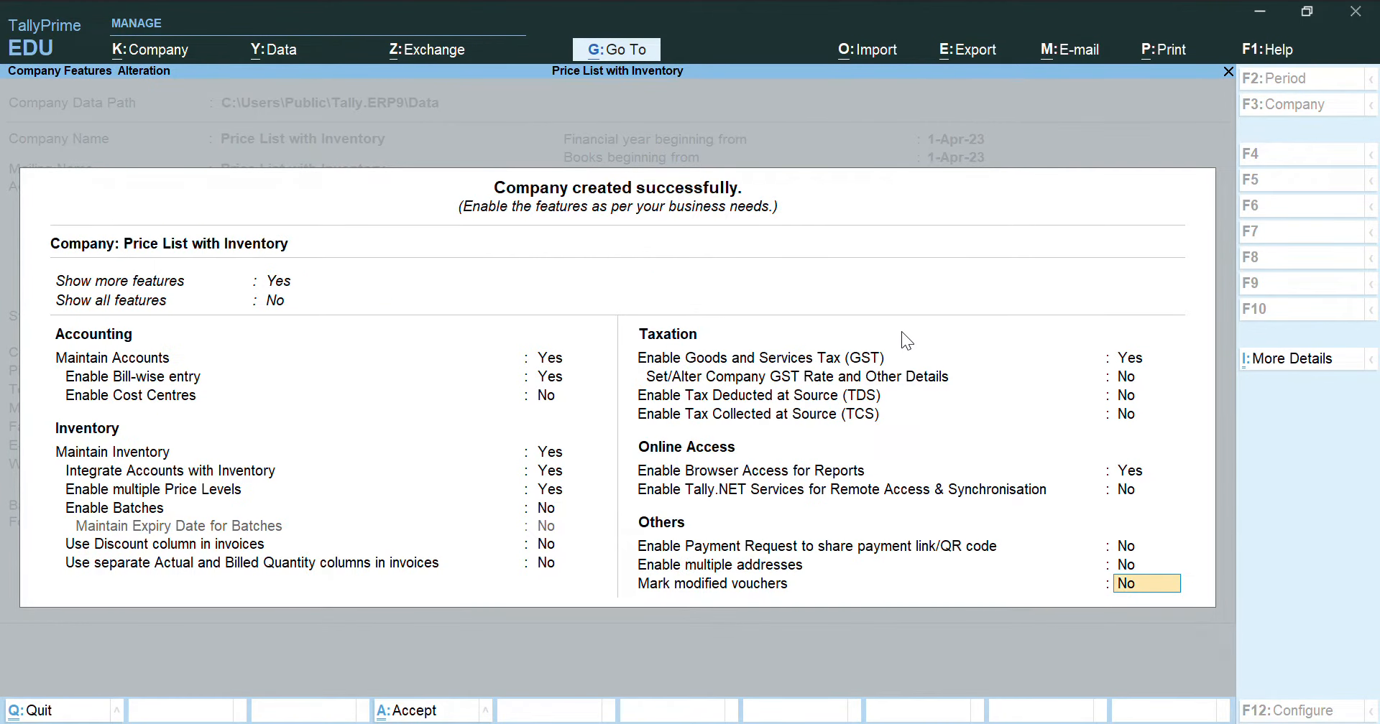
key(Return)
key(Return)
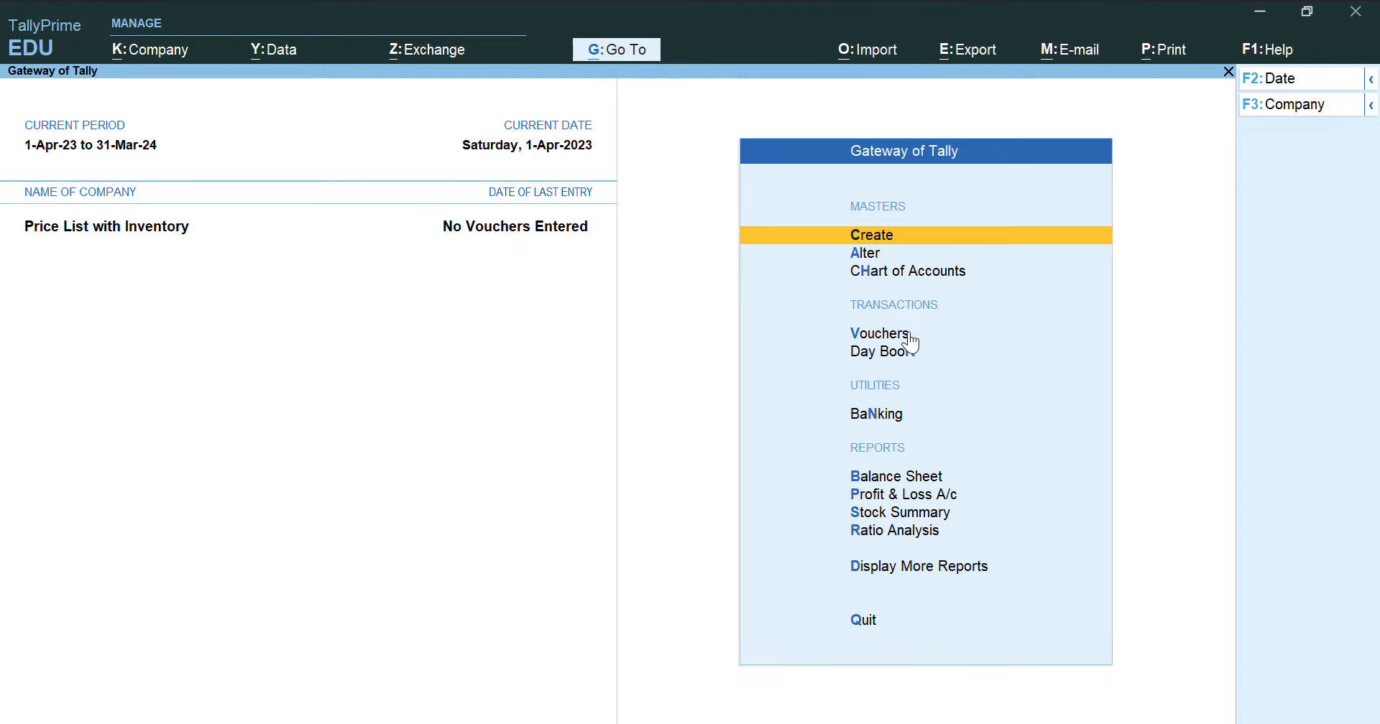
Step: Create two company price levels named Distributor and Retailer and save them
key(Return)
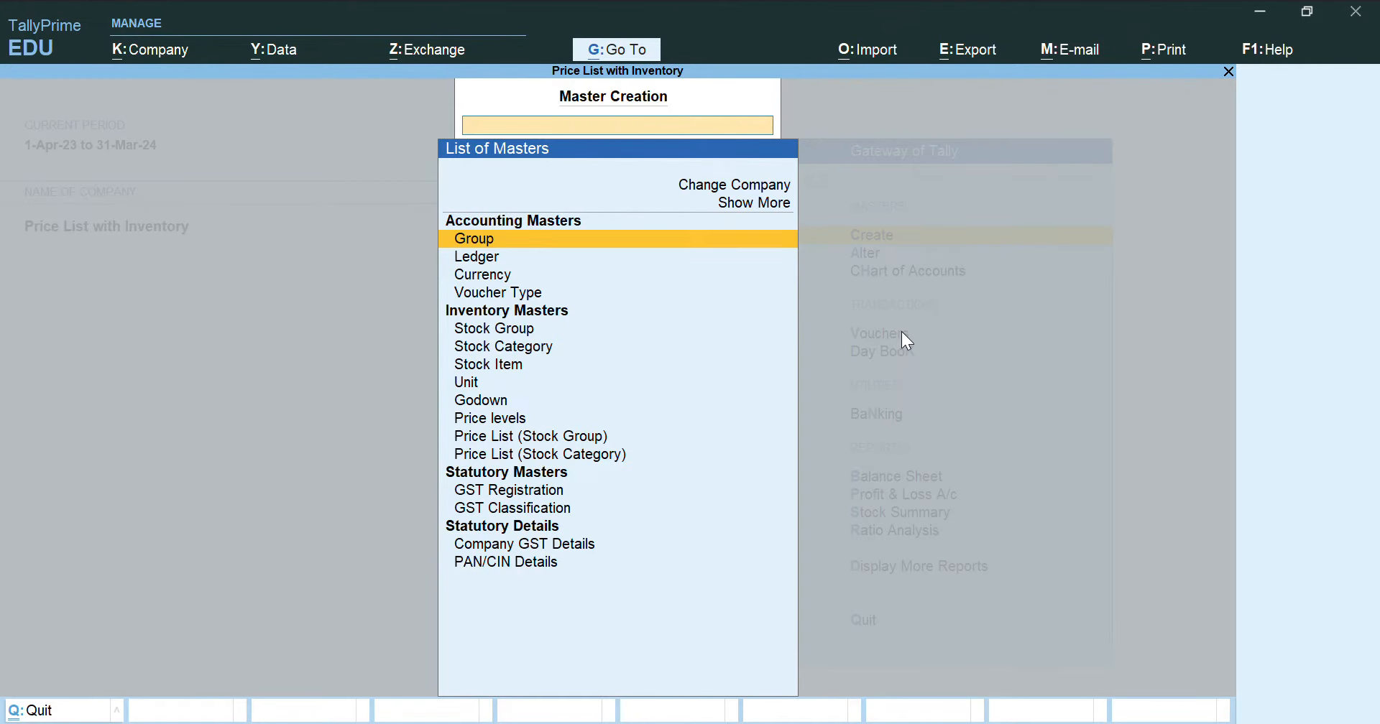
key(Down)
key(Down)
key(Down)
key(Down)
key(Down)
key(Down)
key(Down)
key(Down)
key(Down)
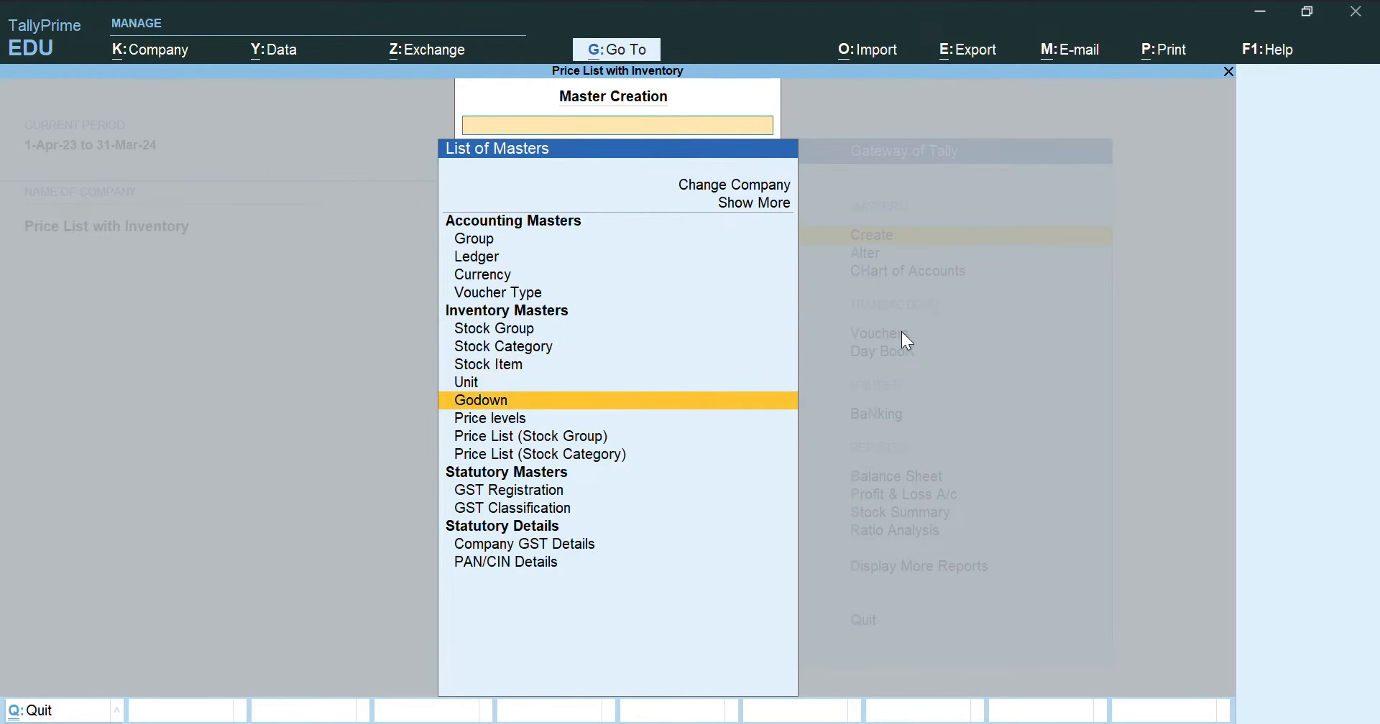
key(Down)
key(Return)
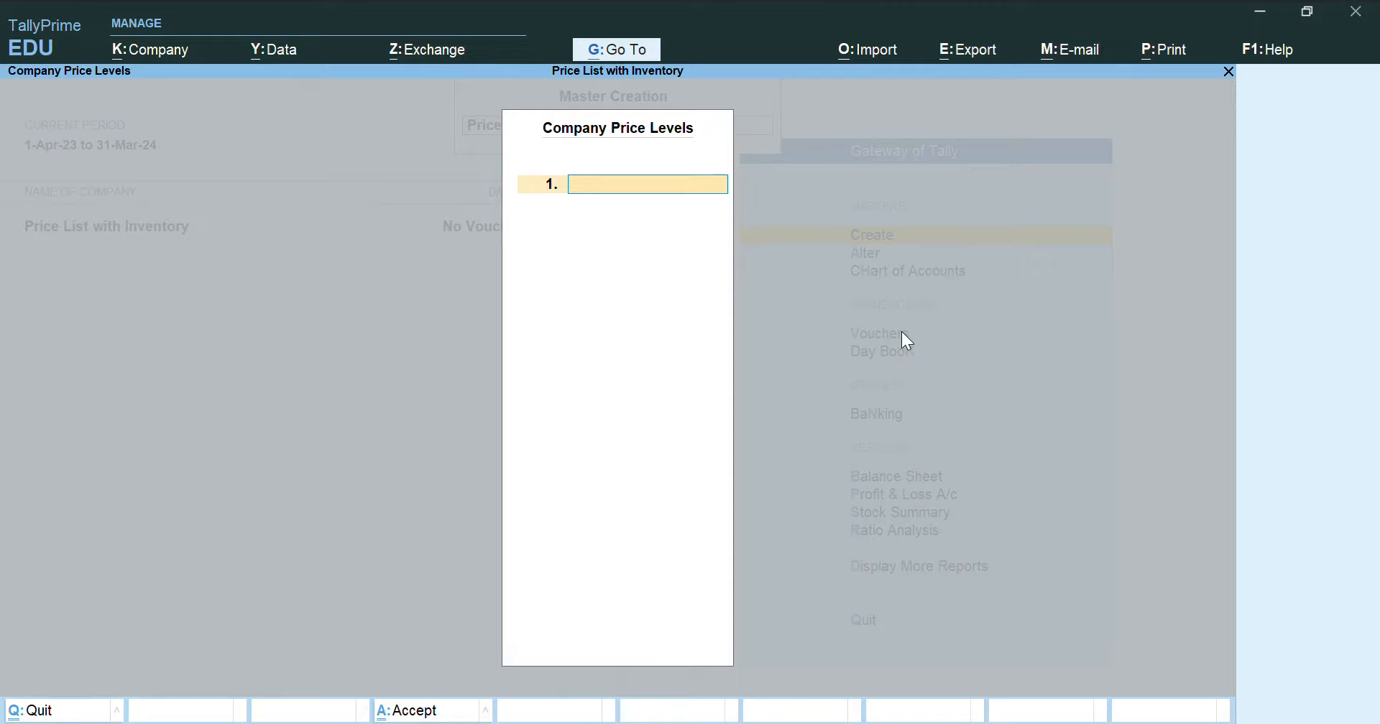
text(Distributor)
key(Return)
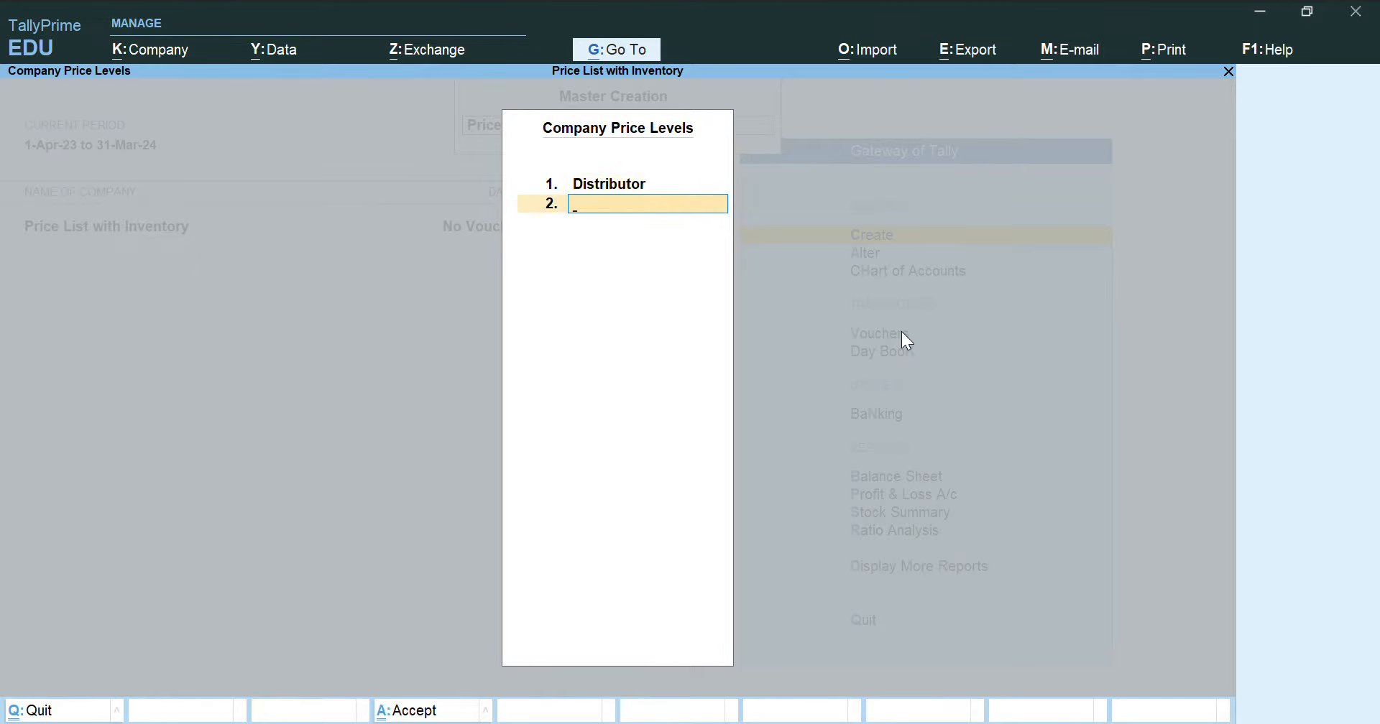
text(Retailer)
key(Return)
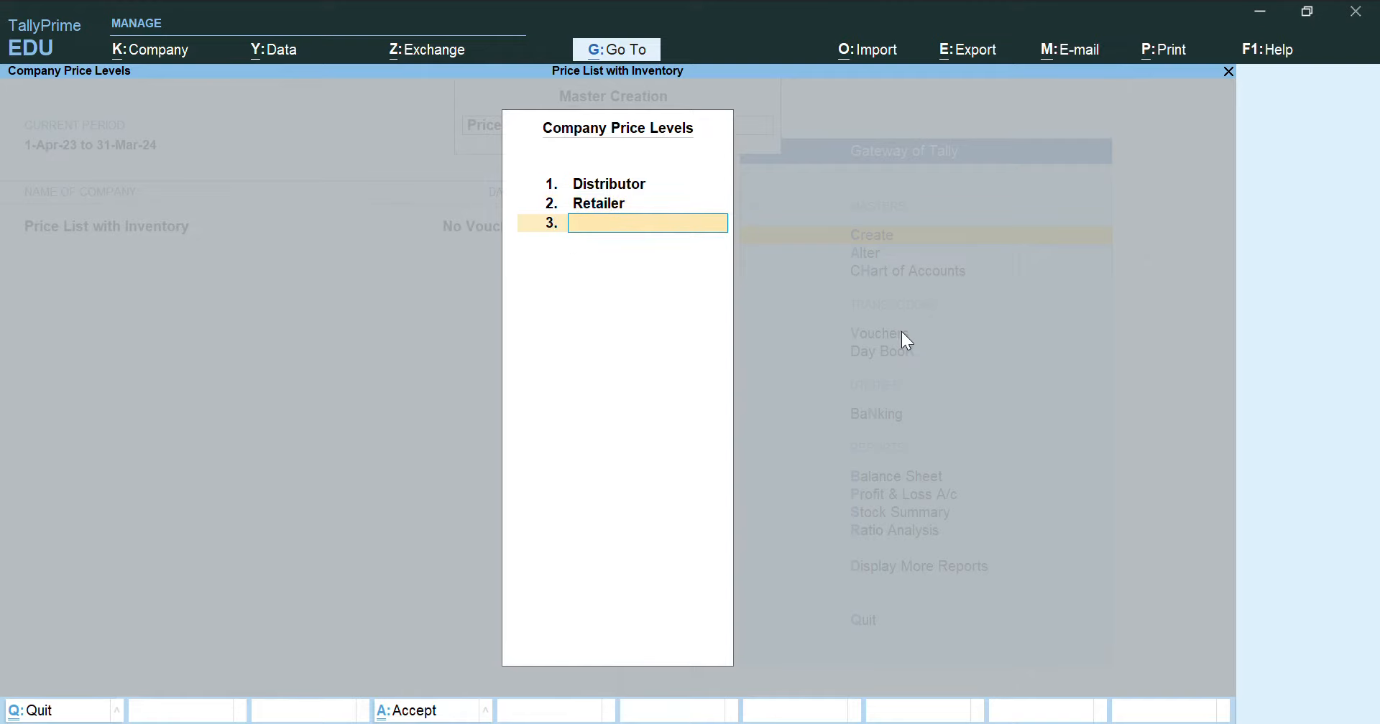
key(ctrl+a)
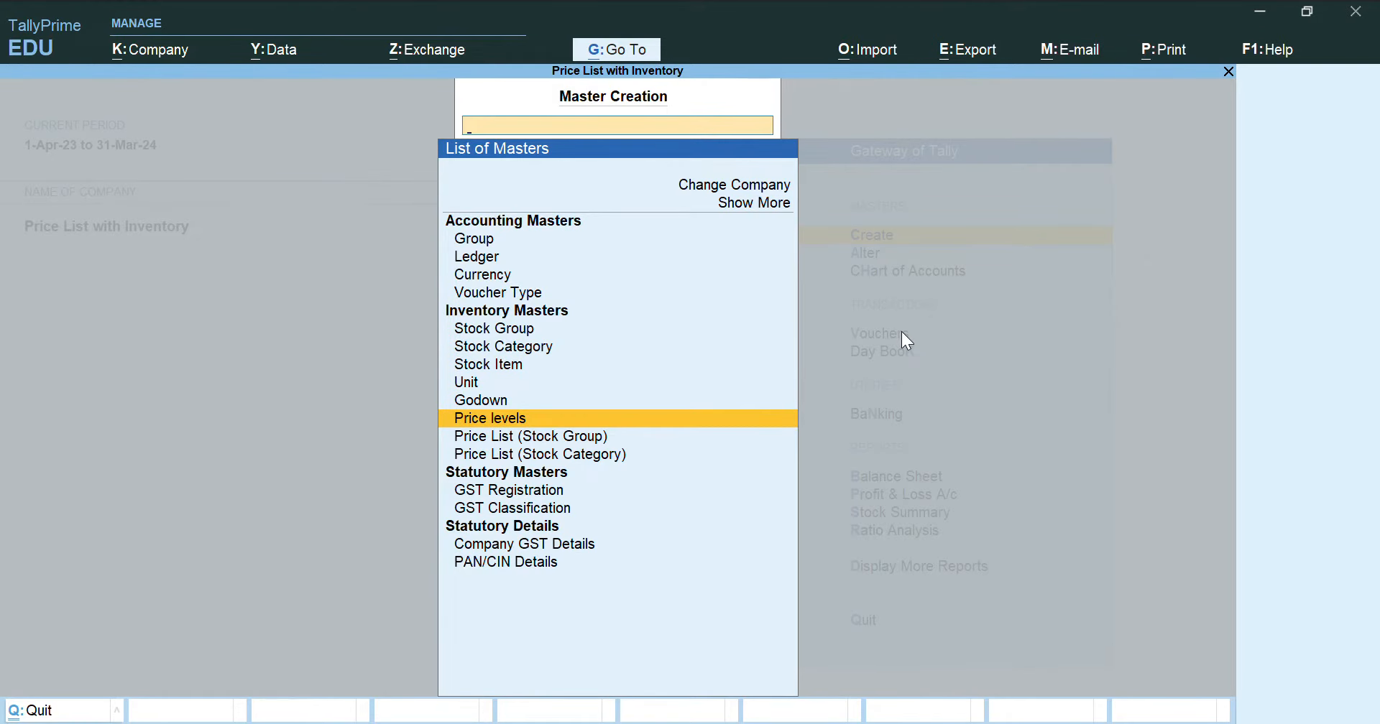
Step: Start a price list by stock group and create a stock group Eraser under Primary with item quantities added
key(Down)
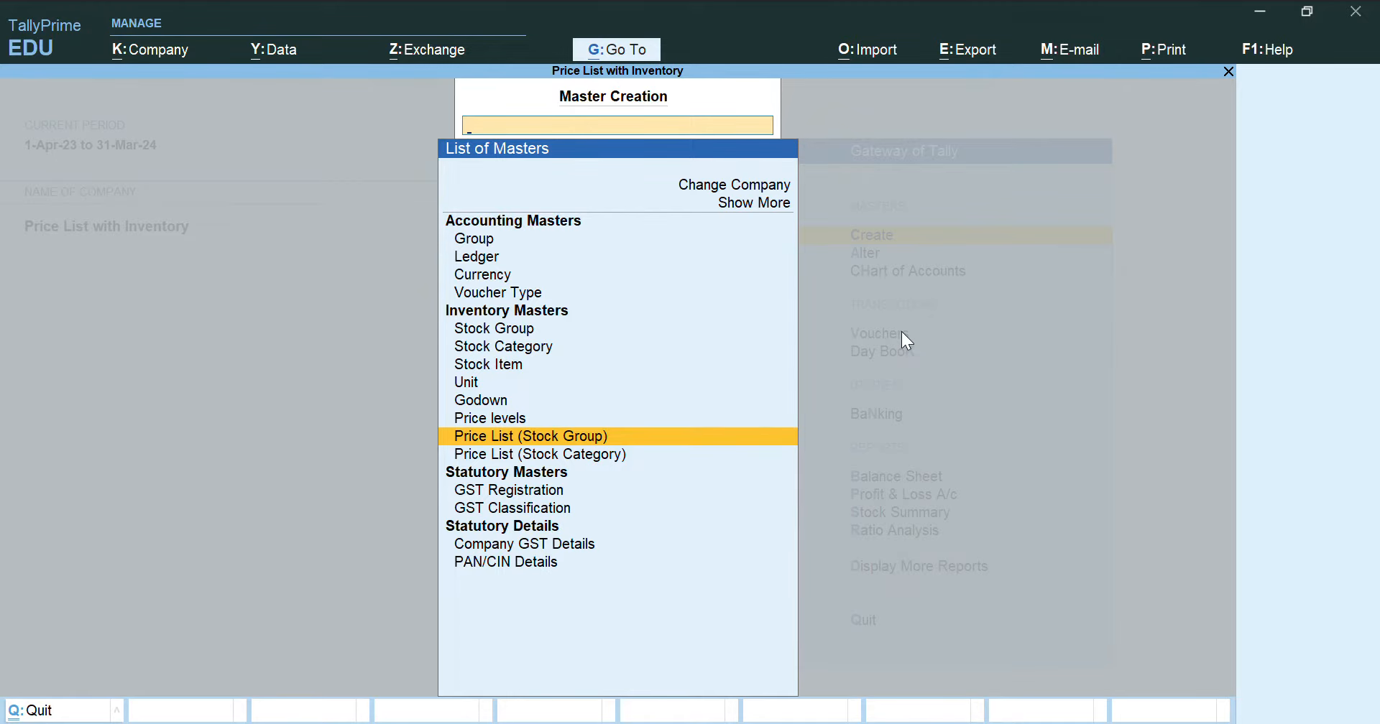
key(Return)
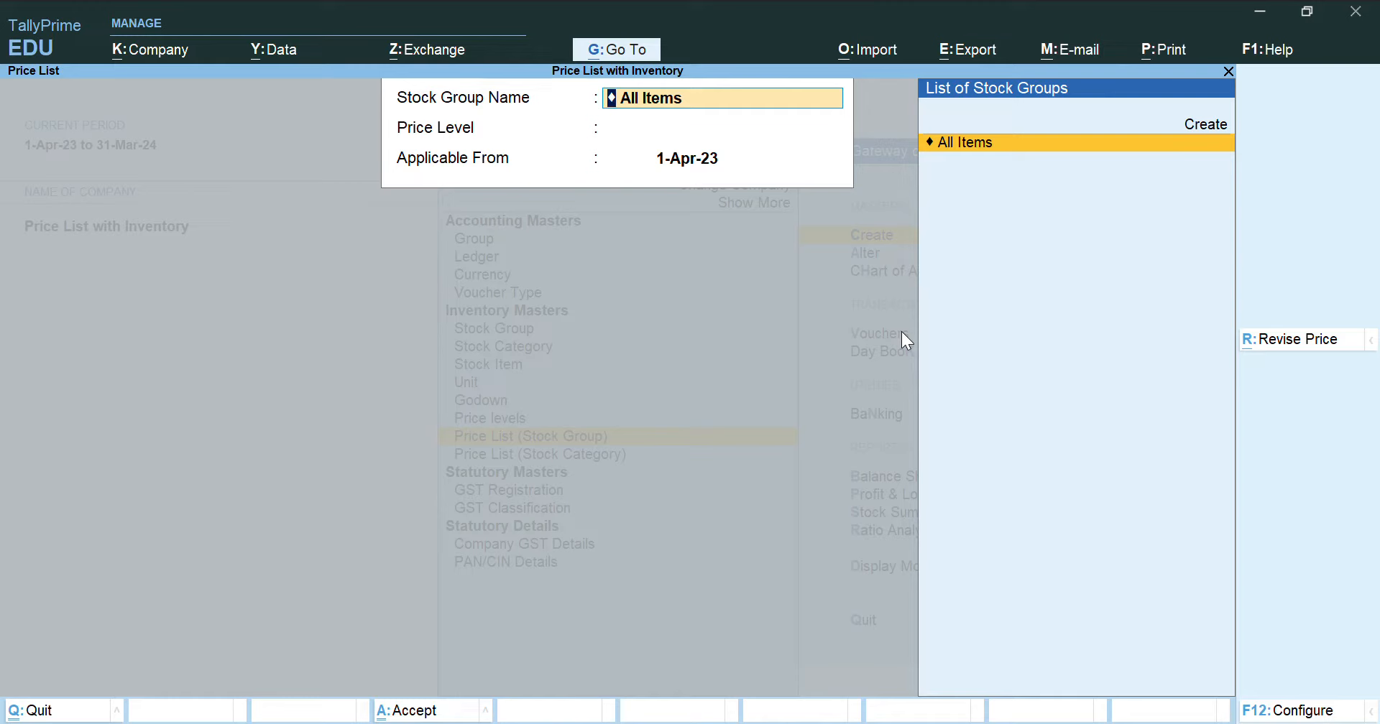
key(alt+c)
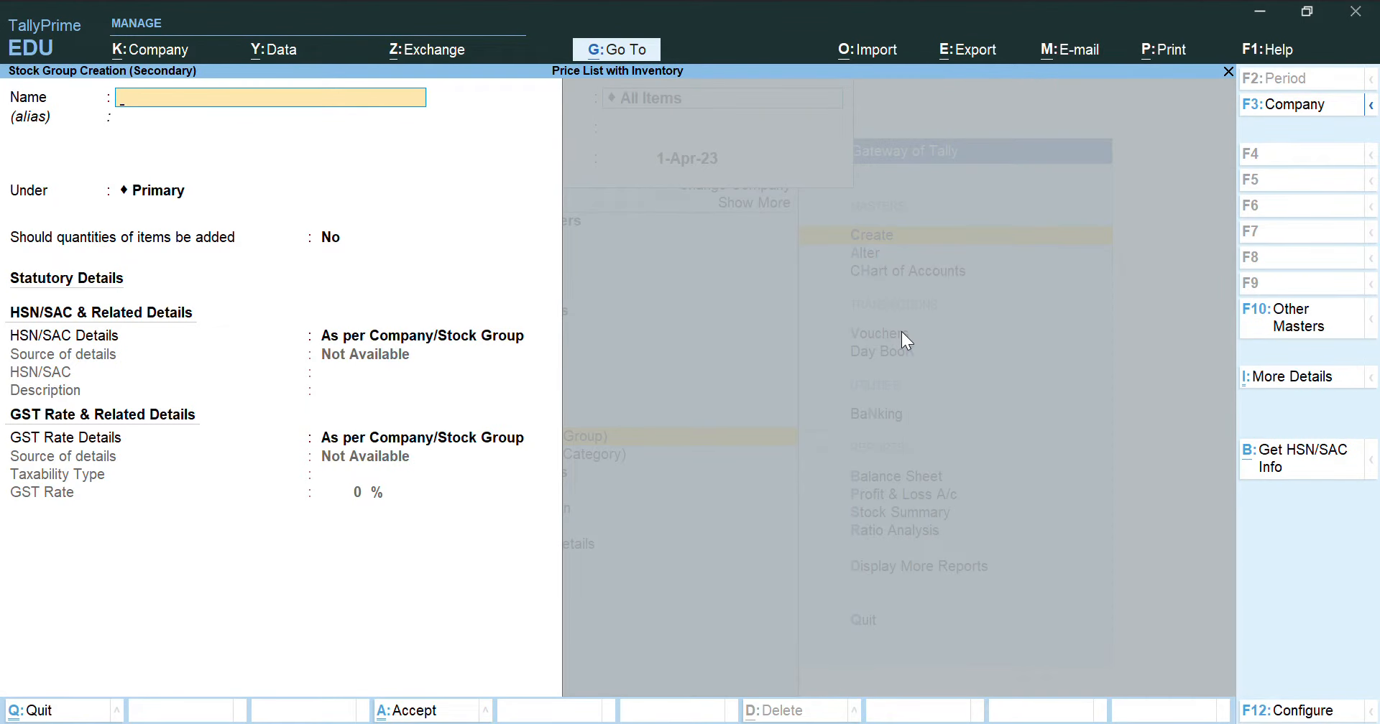
text(E)
key(BackSpace)
text(Eraser)
key(Return)
key(Return)
key(Return)
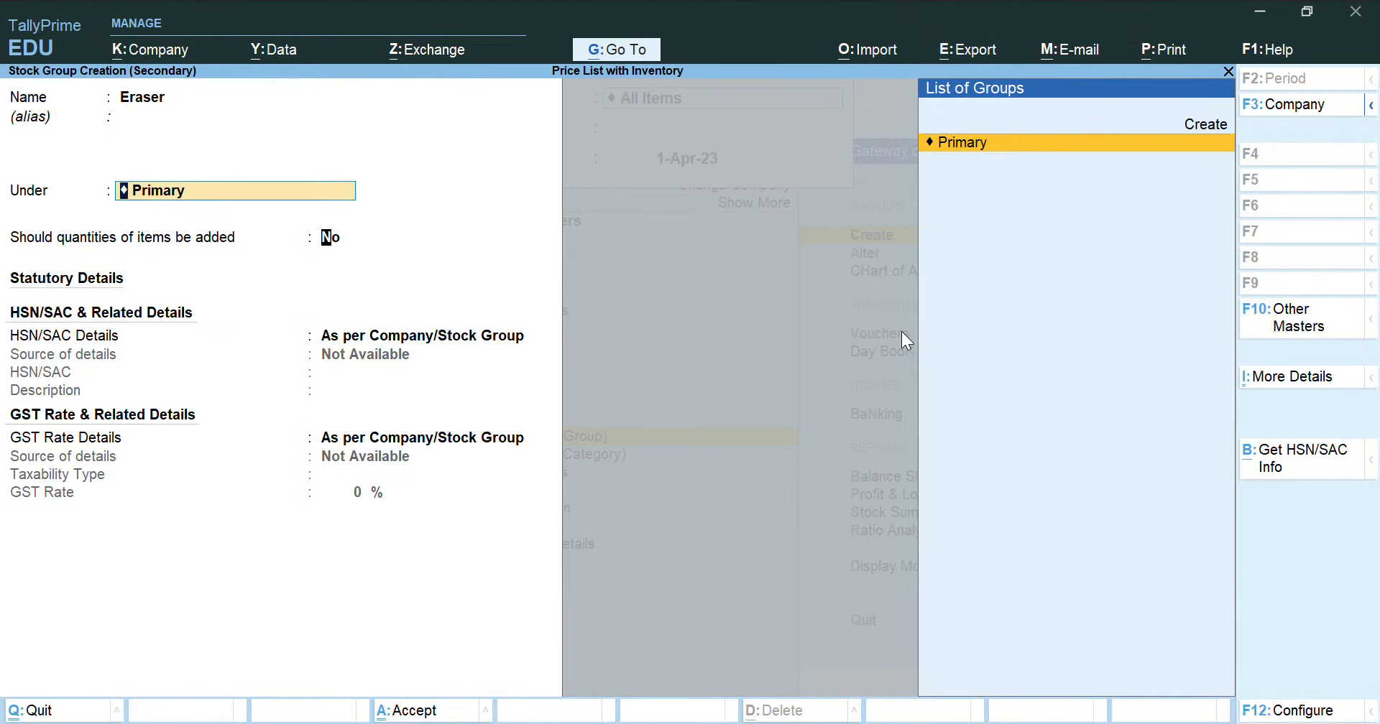
text(yes)
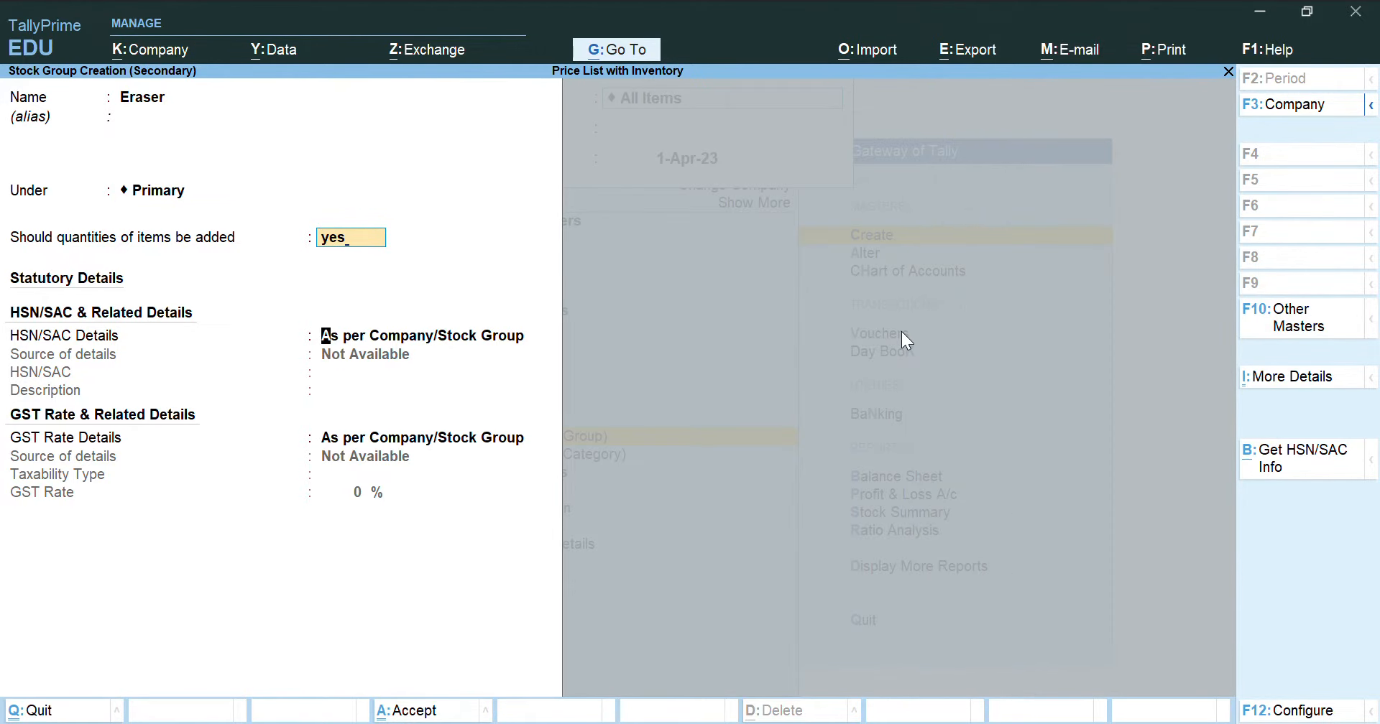
key(Return)
key(Return)
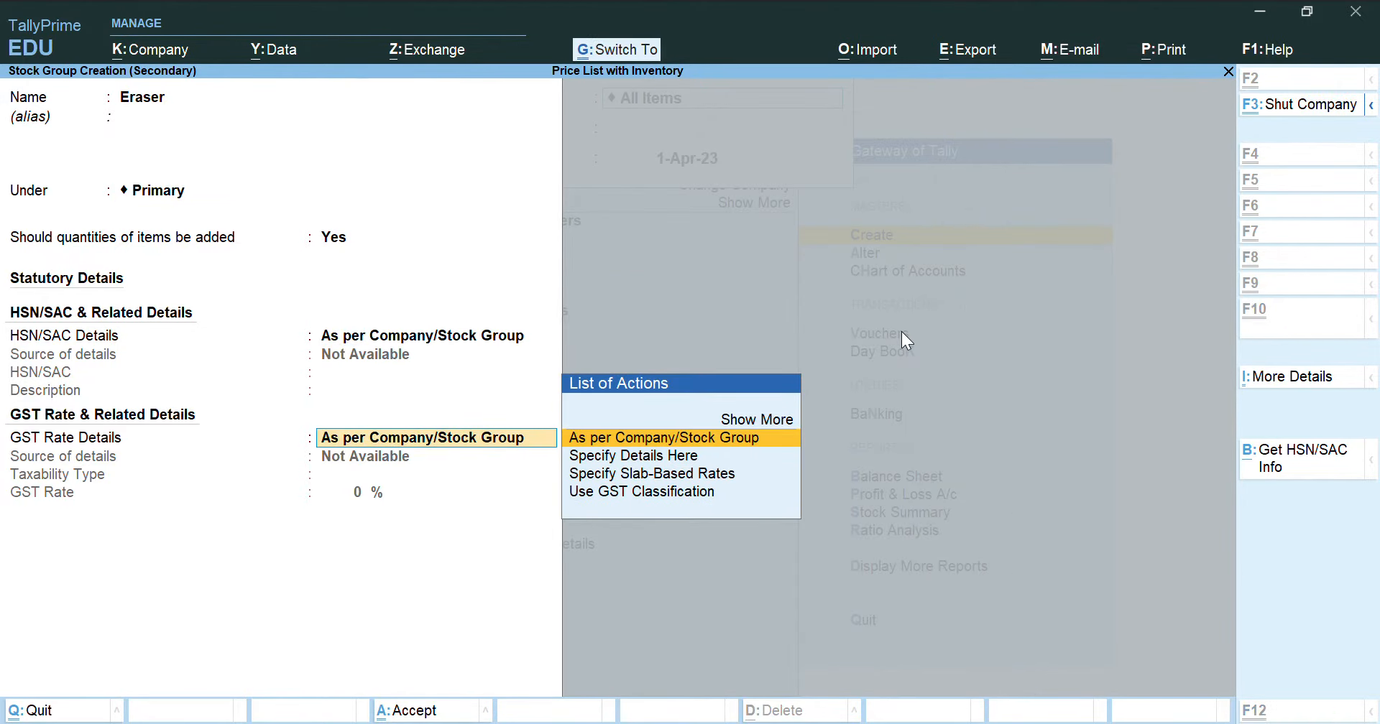
key(ctrl+a)
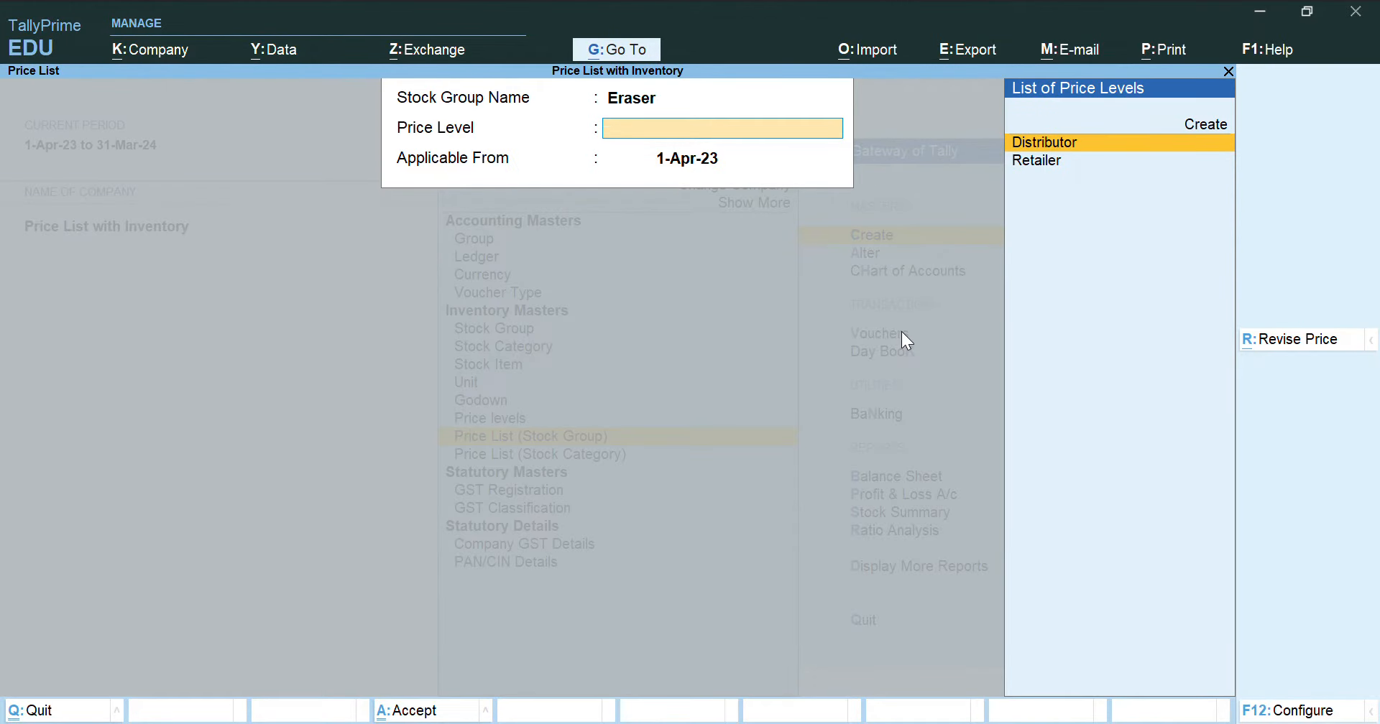
Step: Set the Eraser price list to the Distributor price level, applicable from 1-Apr-23
key(Return)
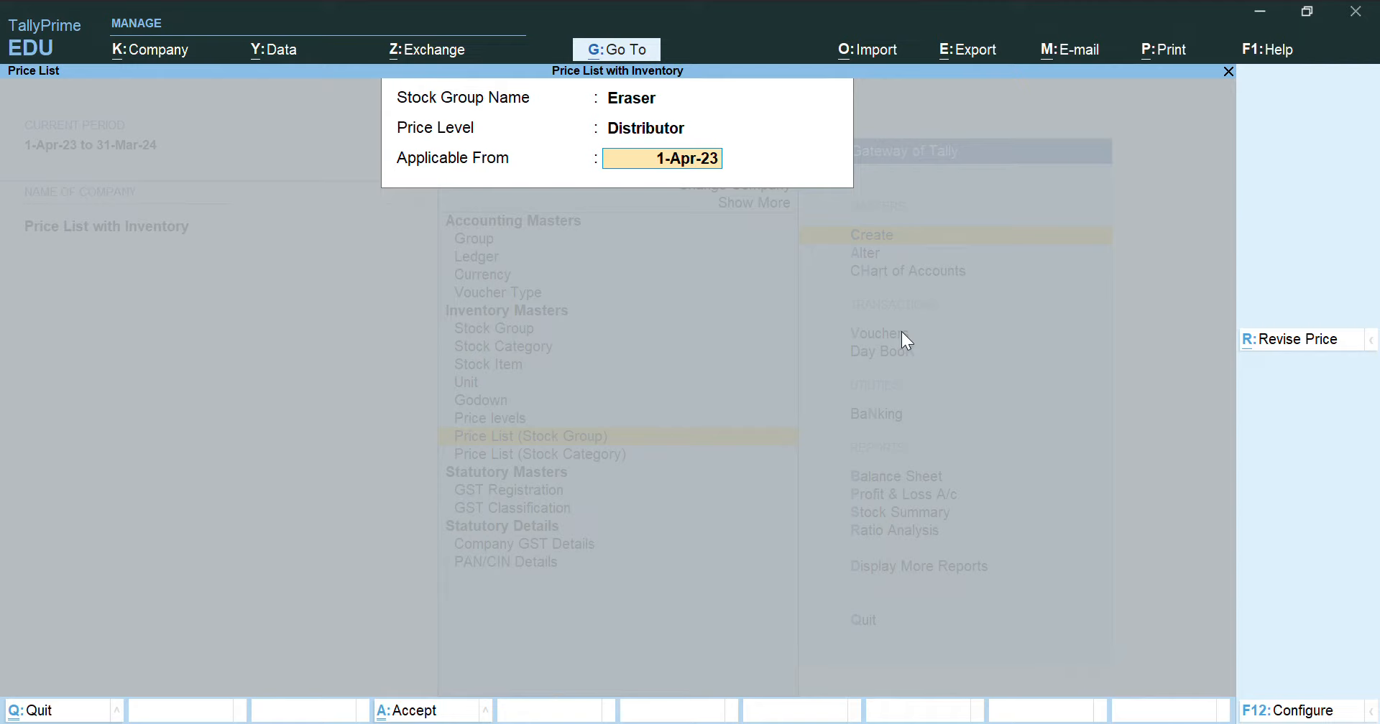
key(BackSpace)
key(BackSpace)
key(Return)
key(Return)
key(Return)
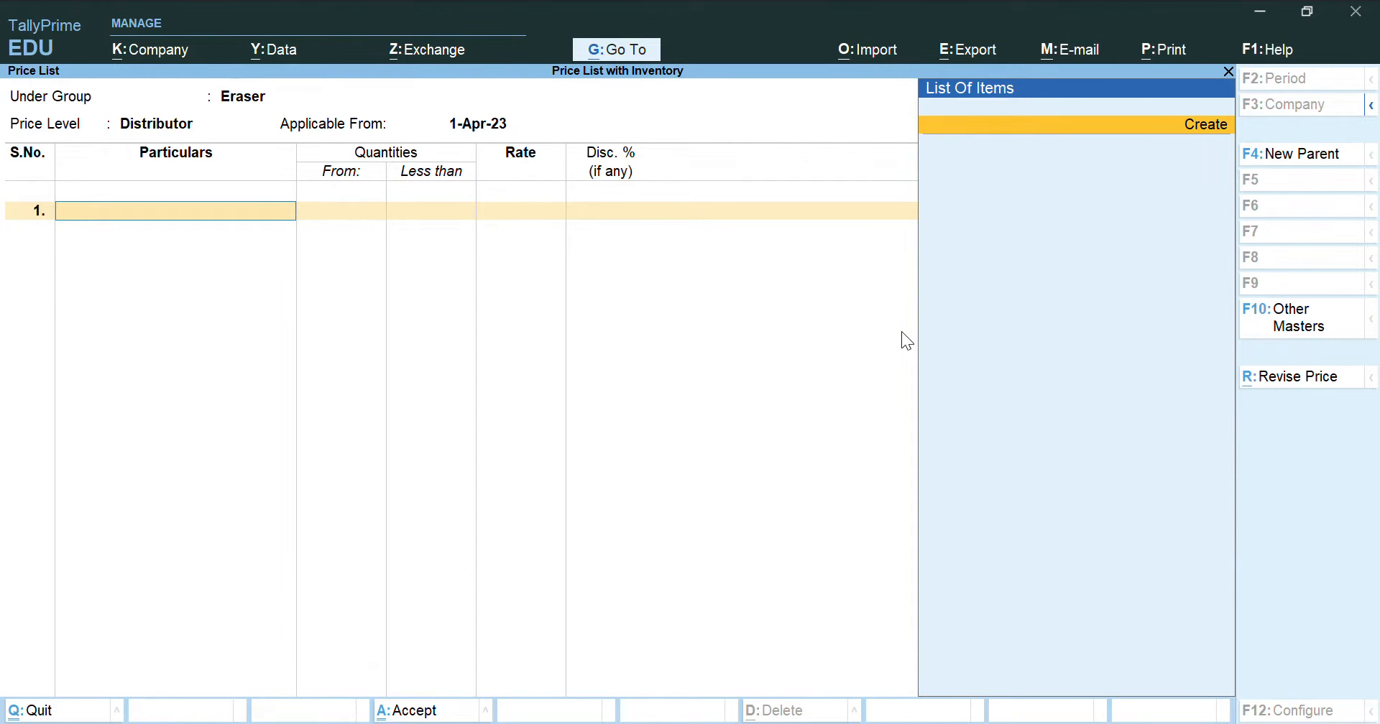
Step: Start a new stock item named Mr. White Eraser 1.5 inch and place it under the Eraser group
key(alt)
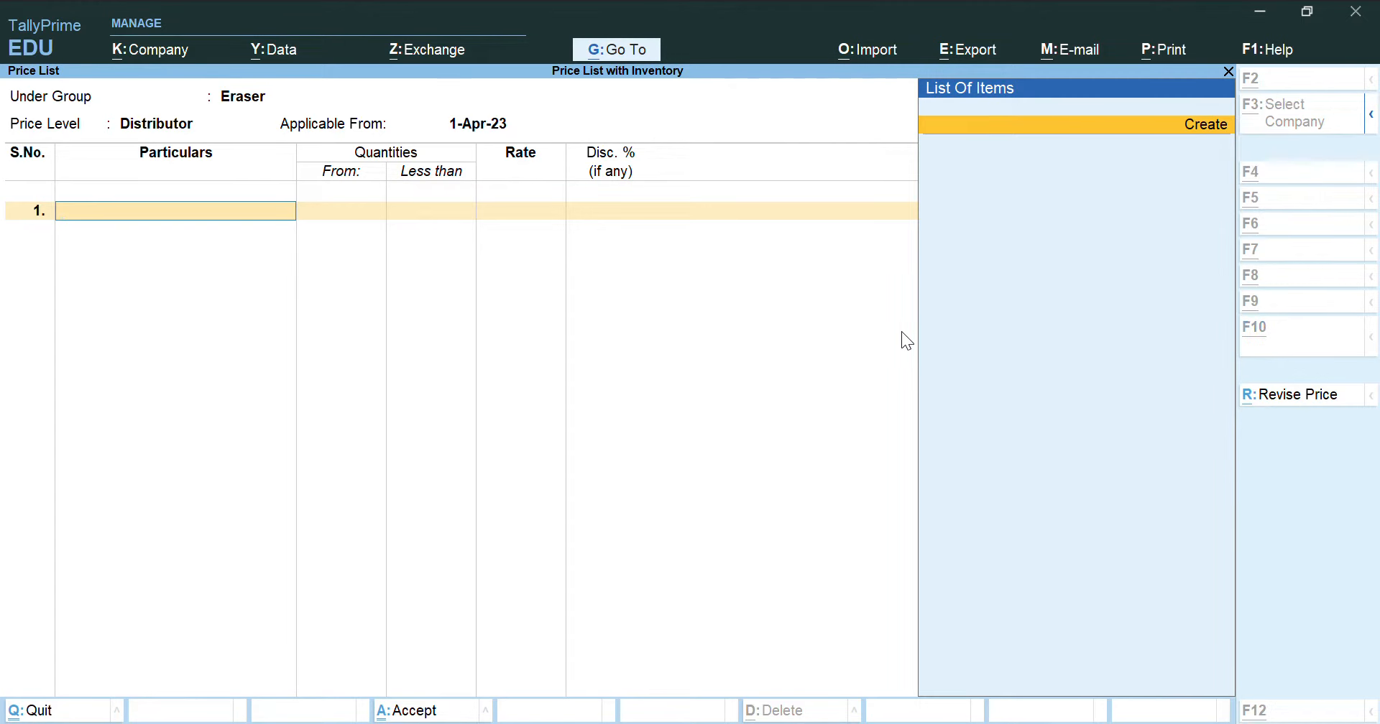
key(alt+c)
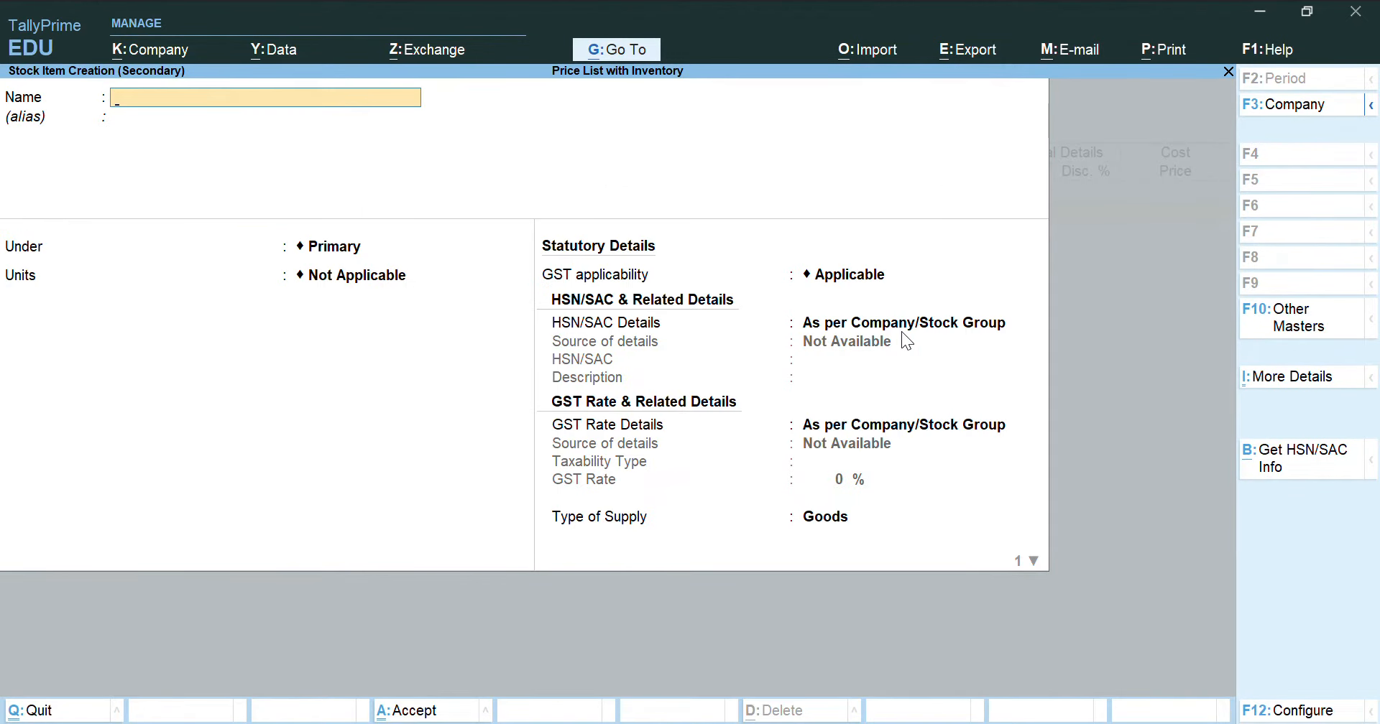
text(Mr. White Eraser 1)
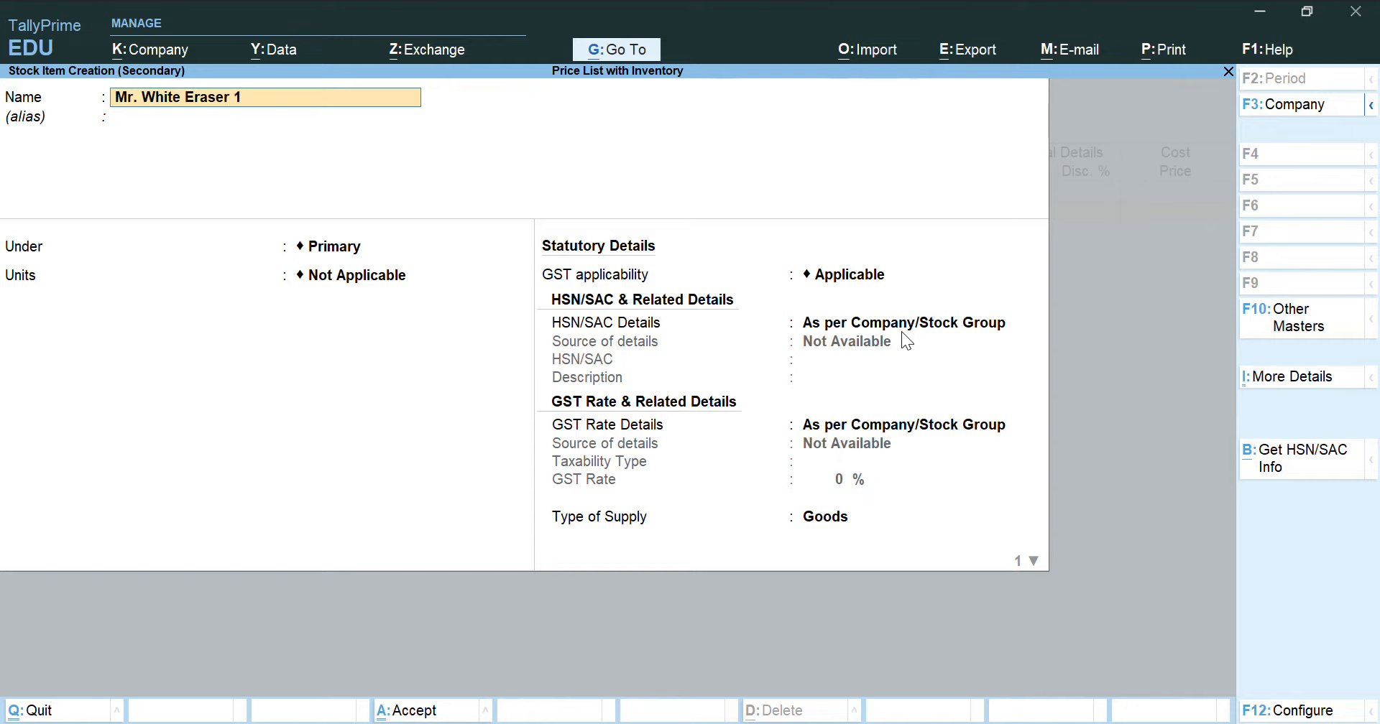
text(.5 inch)
key(Return)
key(Return)
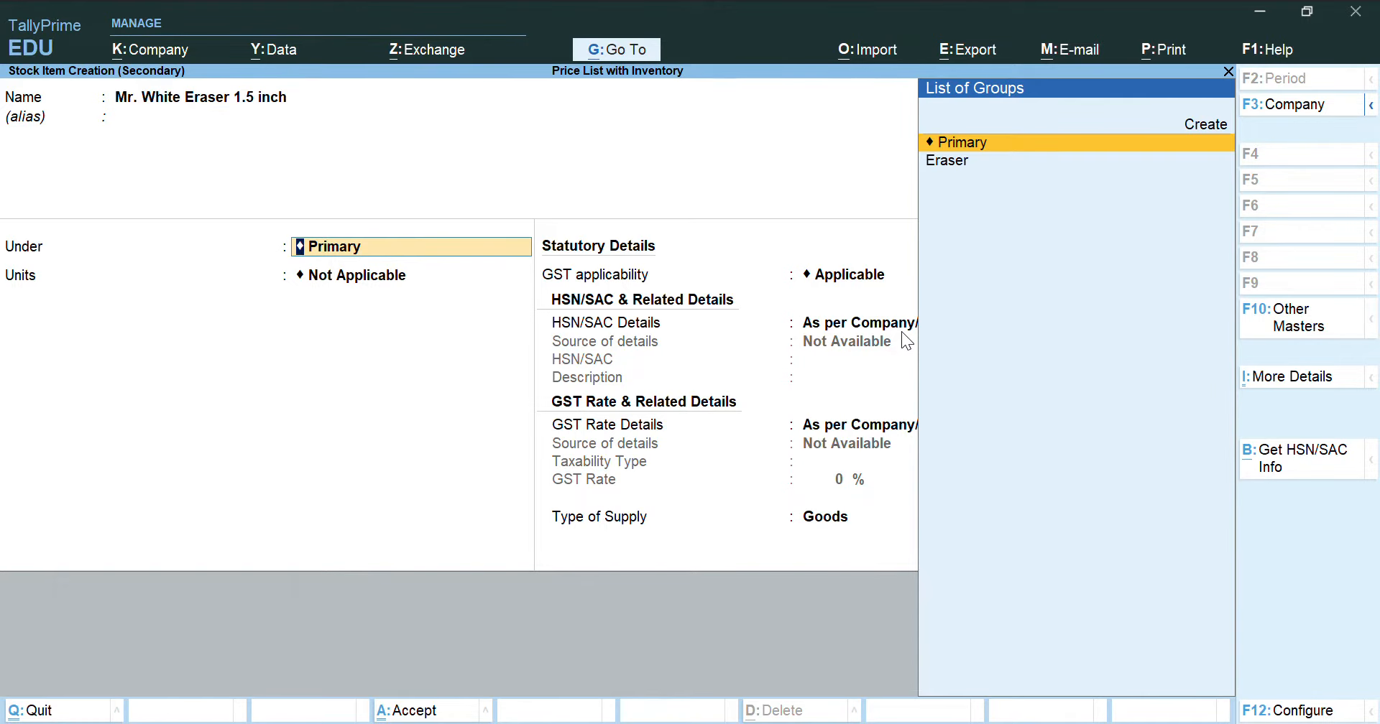
key(Down)
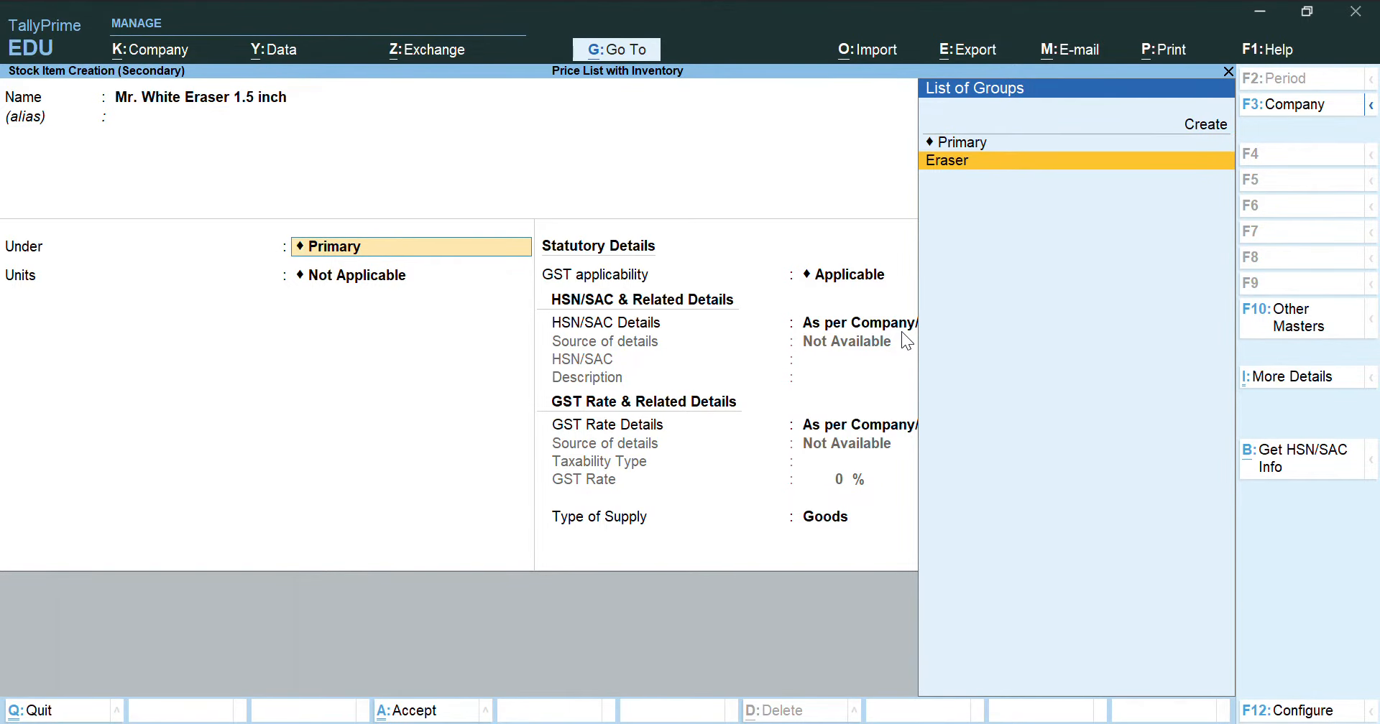
key(Return)
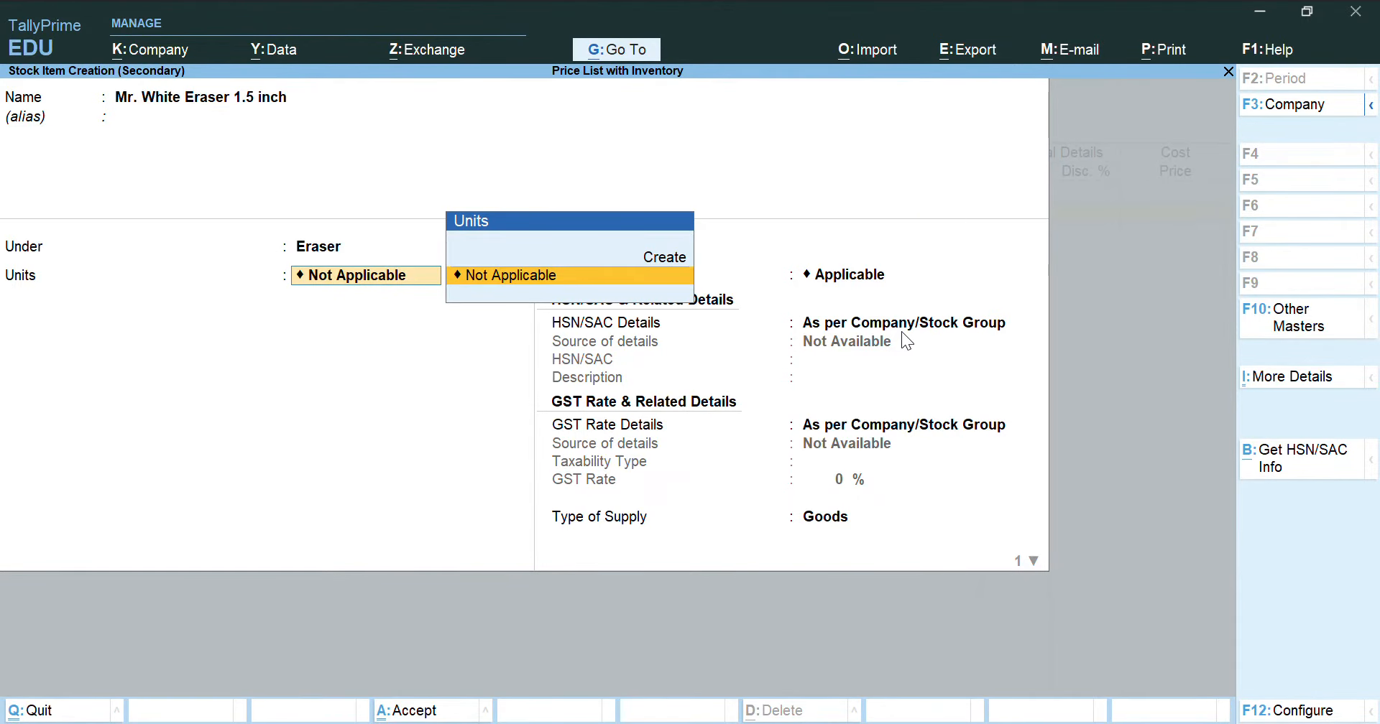
Step: Start a new simple unit for the item with symbol nos and formal name Numbers
key(alt+c)
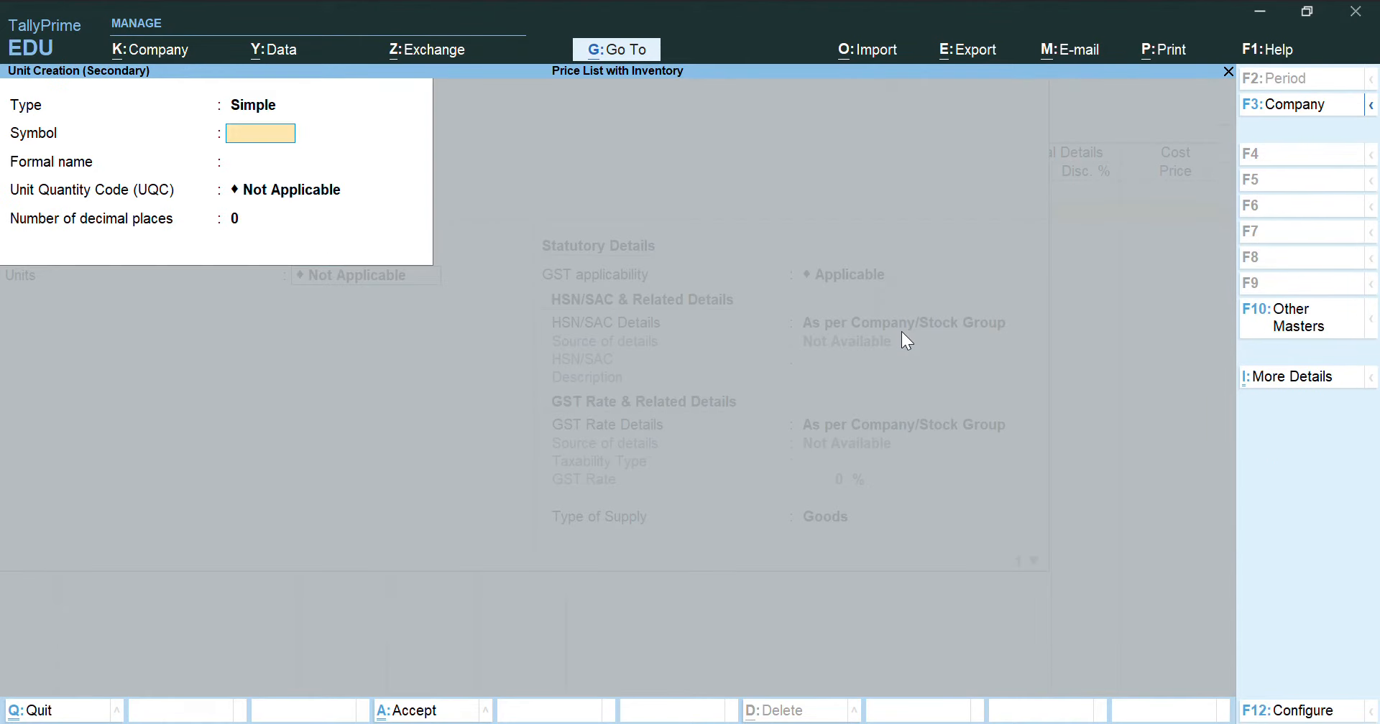
text(nos)
key(Return)
key(Return)
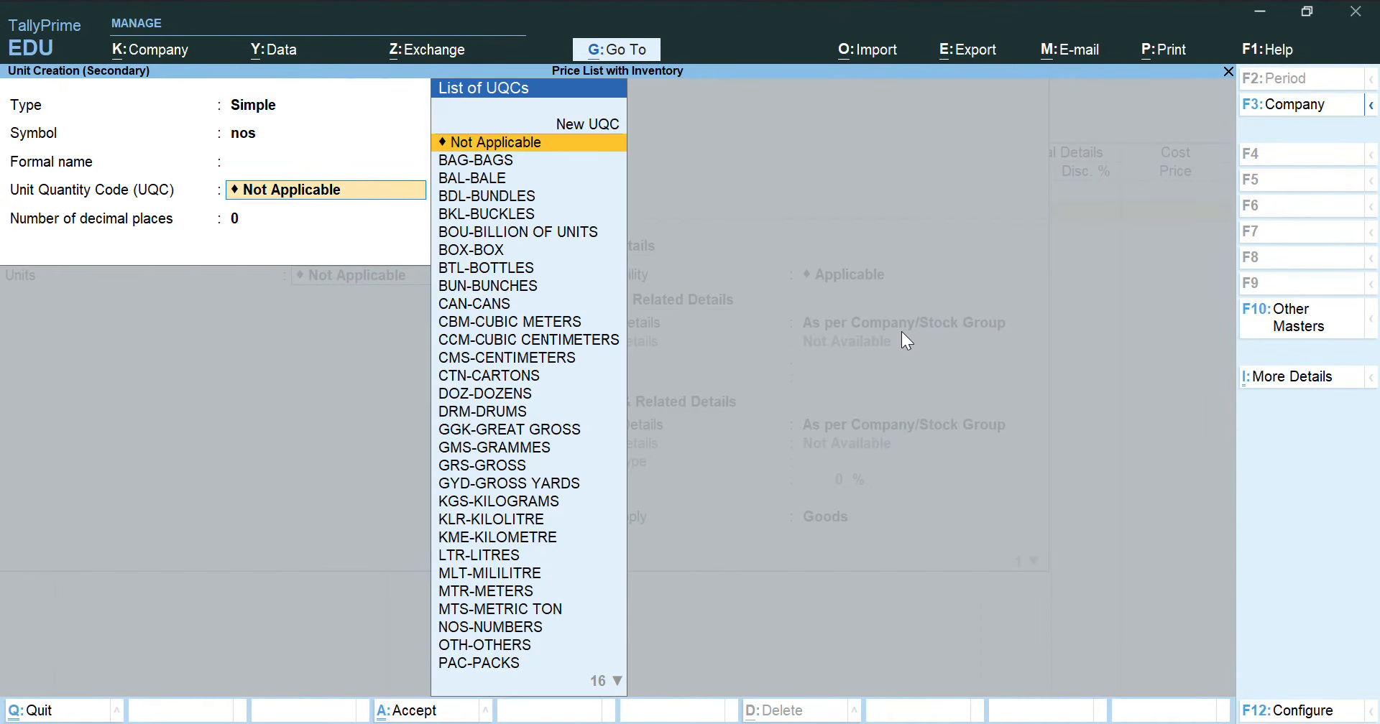
key(BackSpace)
text(Numb)
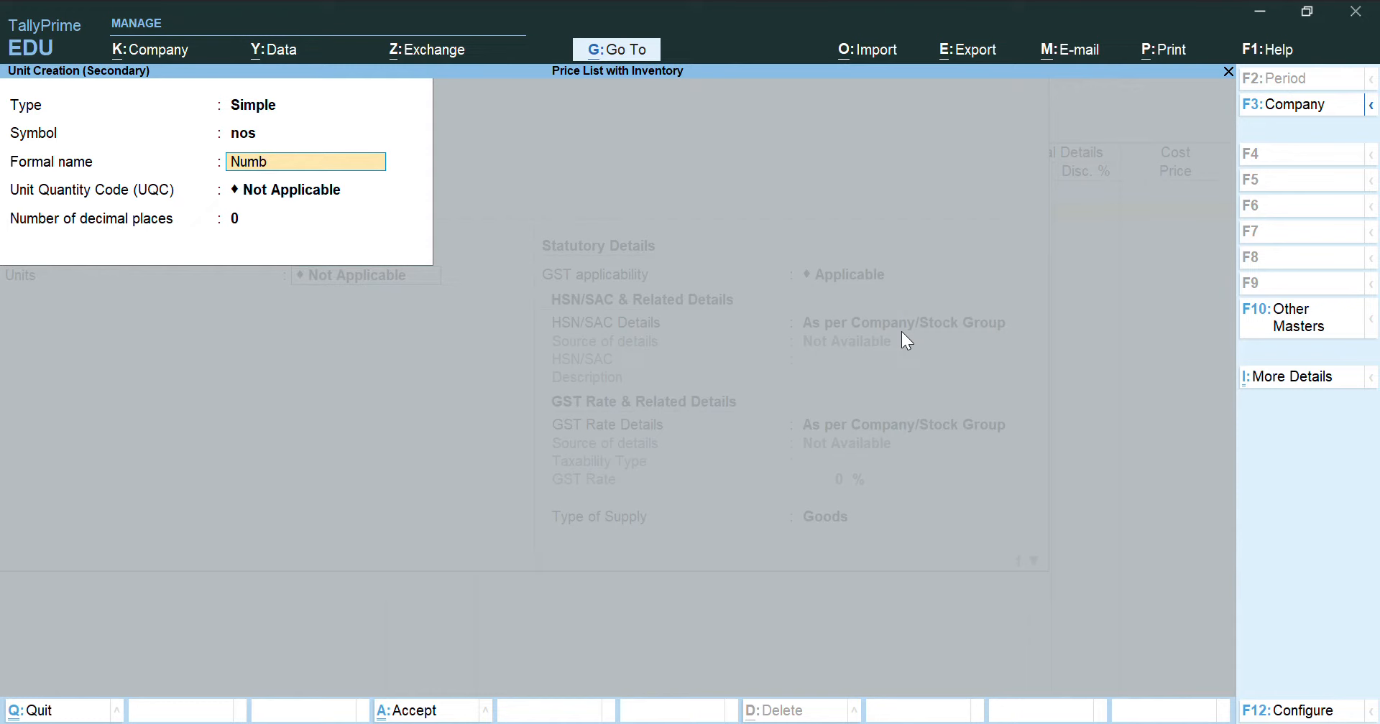
text(ers)
key(Return)
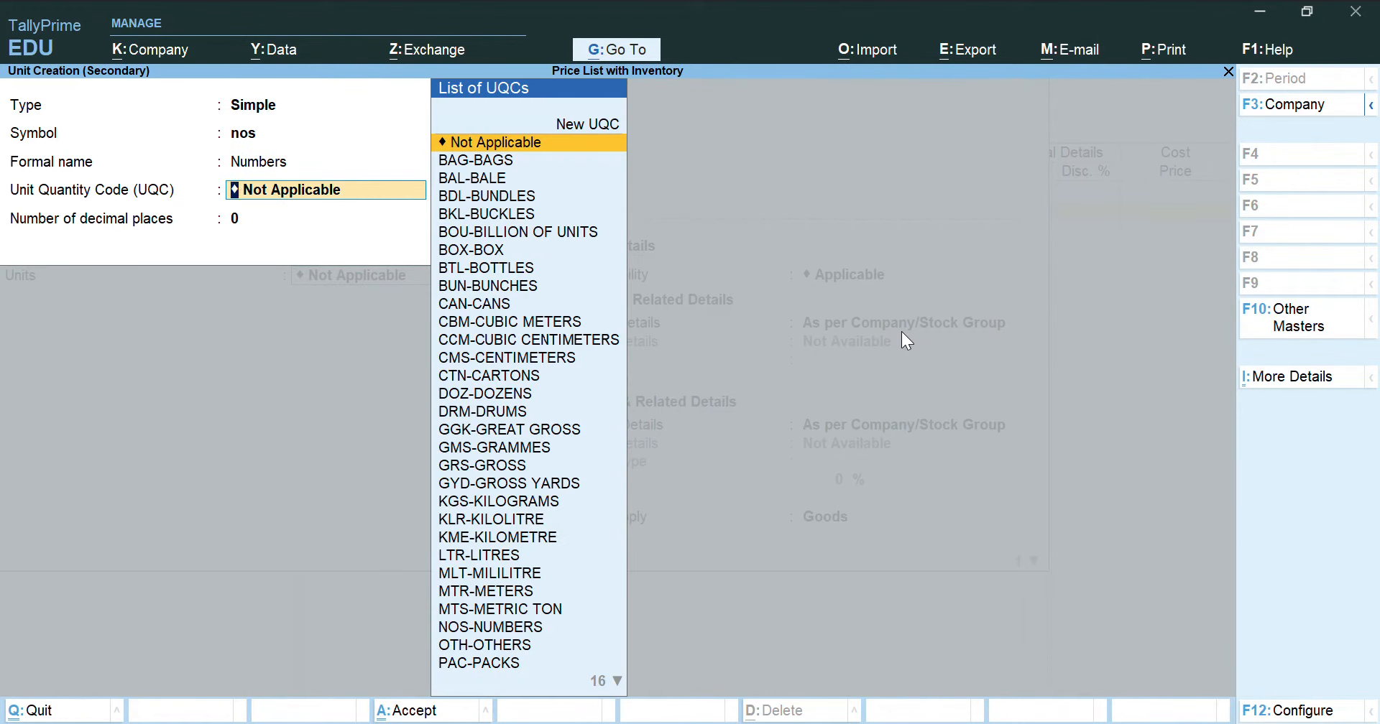
Step: Set the unit's quantity code to NOS-NUMBERS with 0 decimal places and save the unit
key(Down)
key(Down)
key(Down)
key(Down)
key(Down)
key(Down)
key(Down)
key(Down)
key(Down)
key(Down)
key(Down)
key(Down)
key(Down)
key(Down)
key(Down)
key(Down)
key(Down)
key(Down)
key(Down)
key(Down)
key(Down)
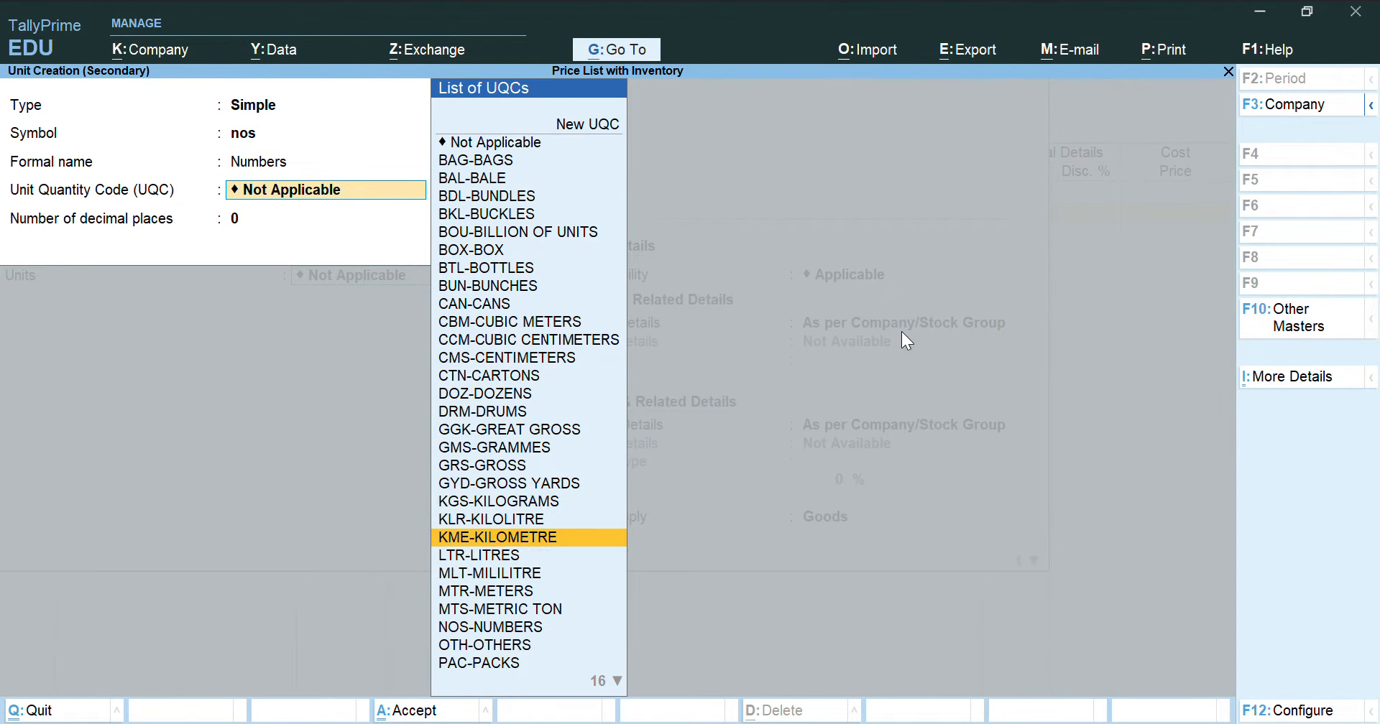
key(Down)
key(Down)
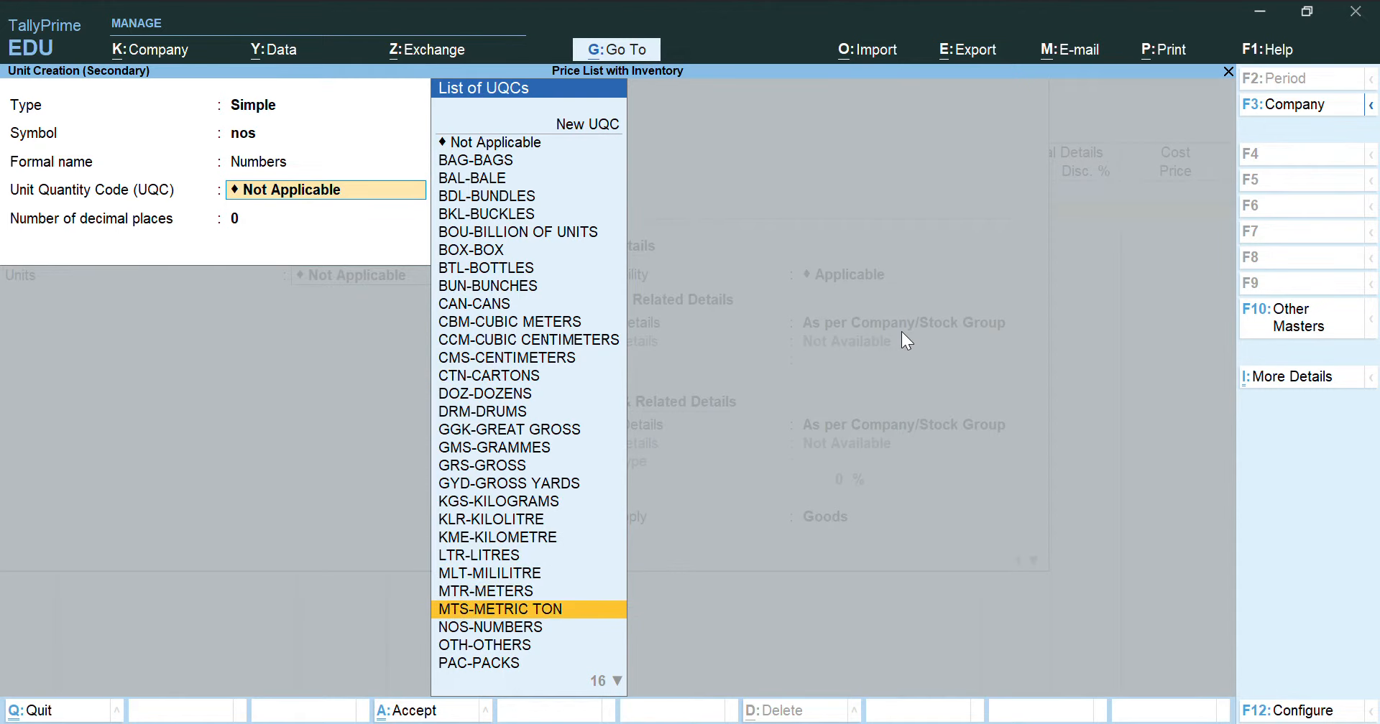
key(Down)
key(Return)
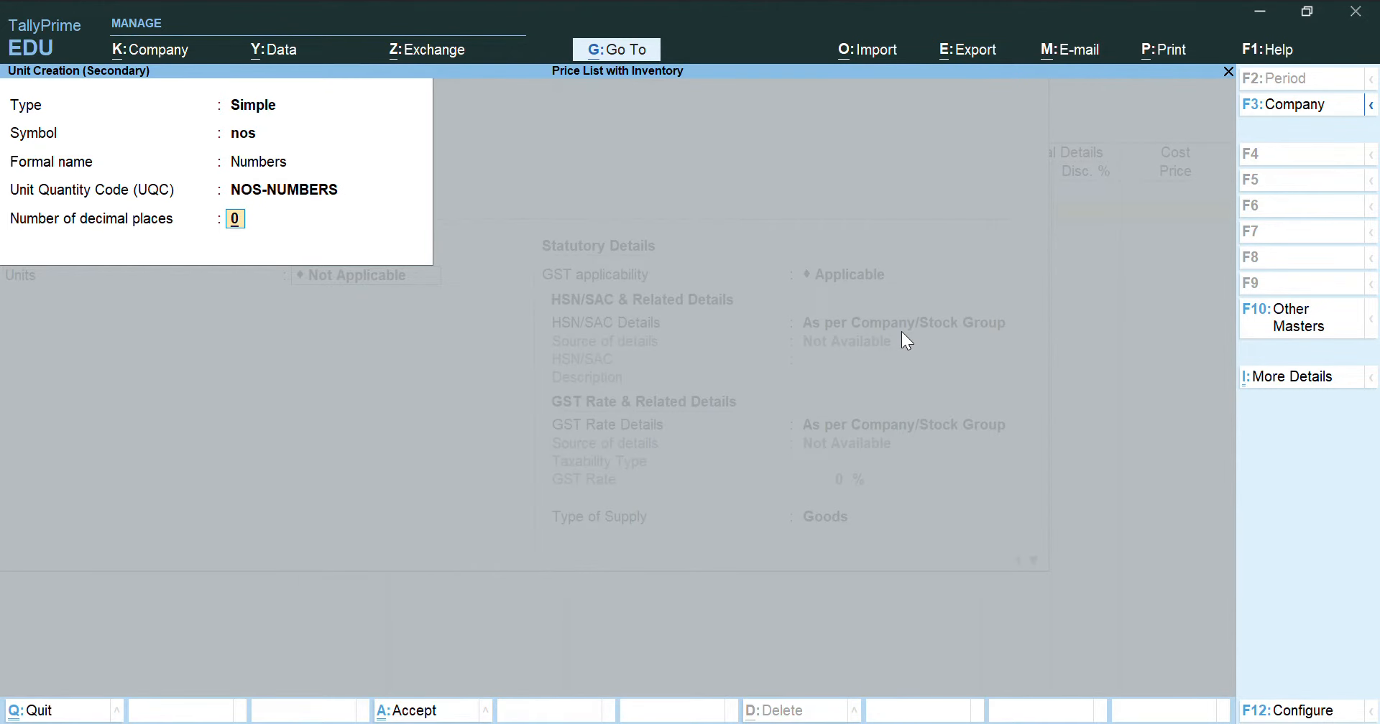
key(Return)
key(Return)
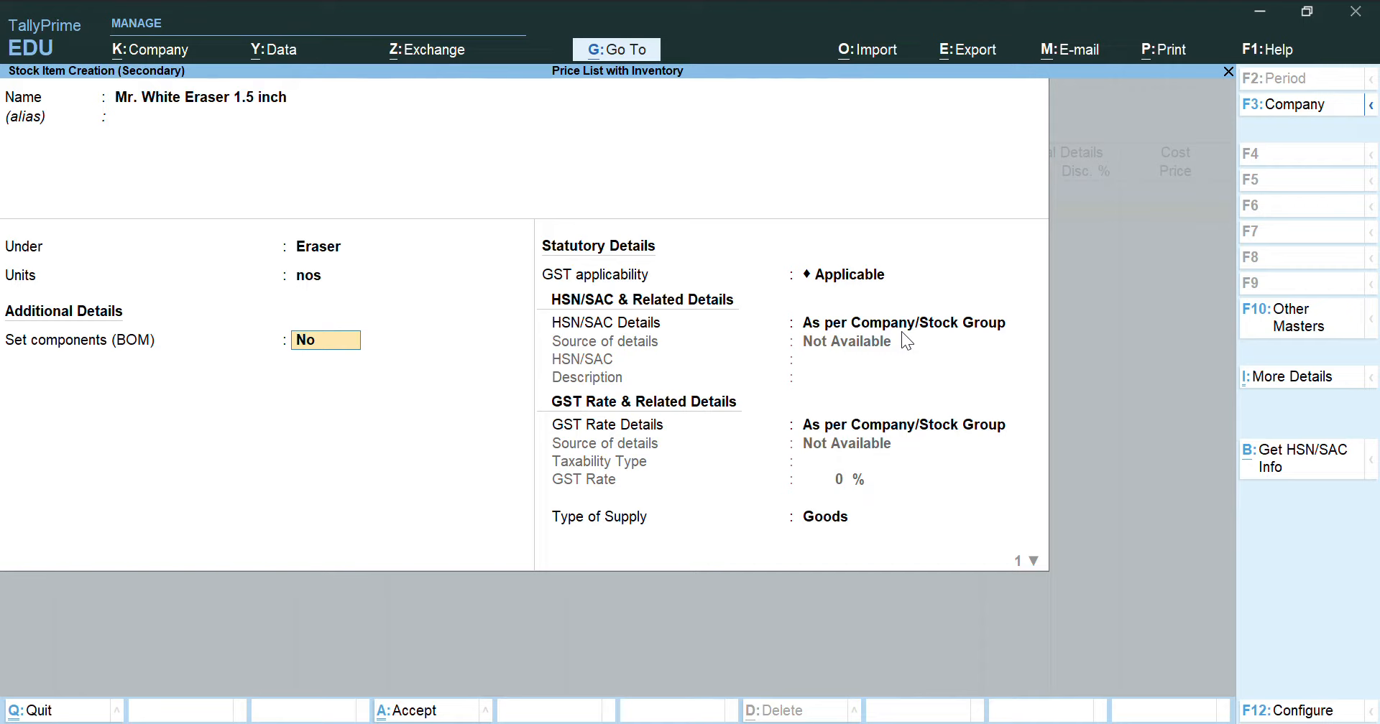
Step: Keep the 1.5 inch eraser's default component, GST and Goods supply settings, and save the stock item
key(Return)
key(Return)
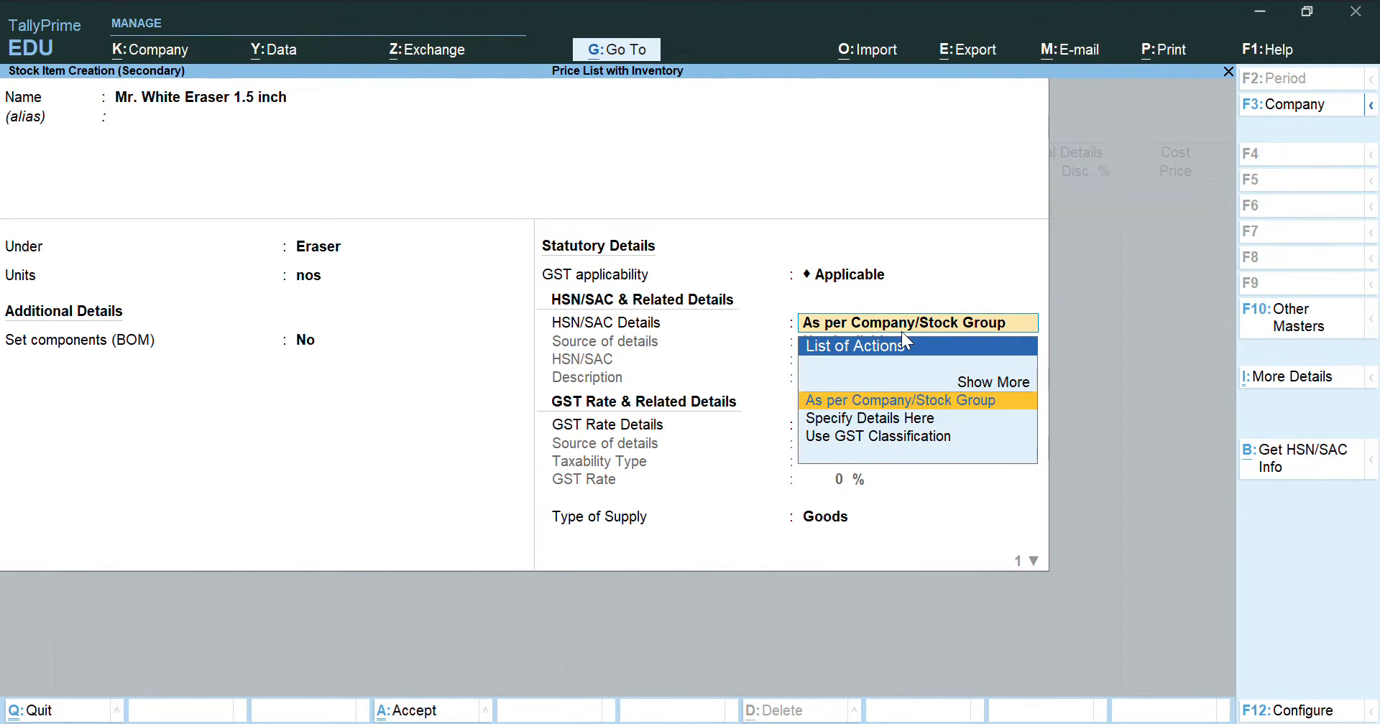
key(Return)
key(Return)
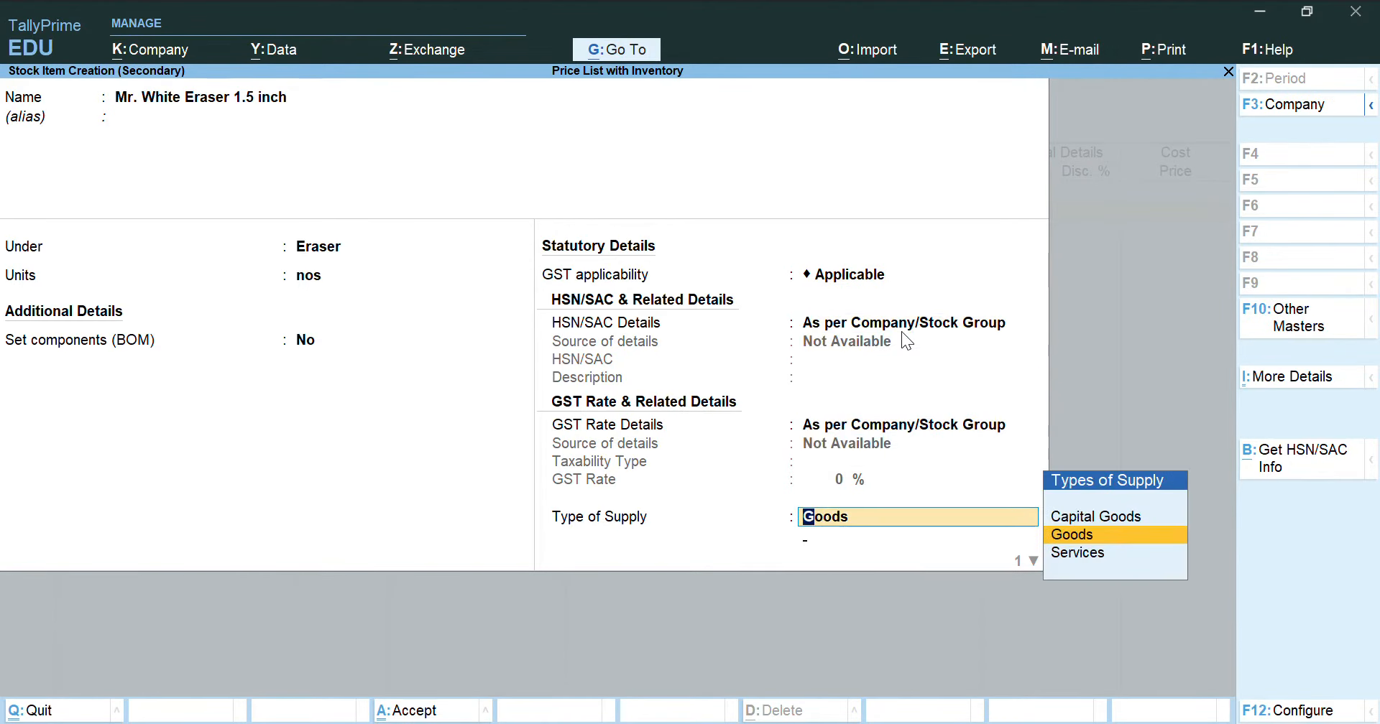
key(Return)
key(Return)
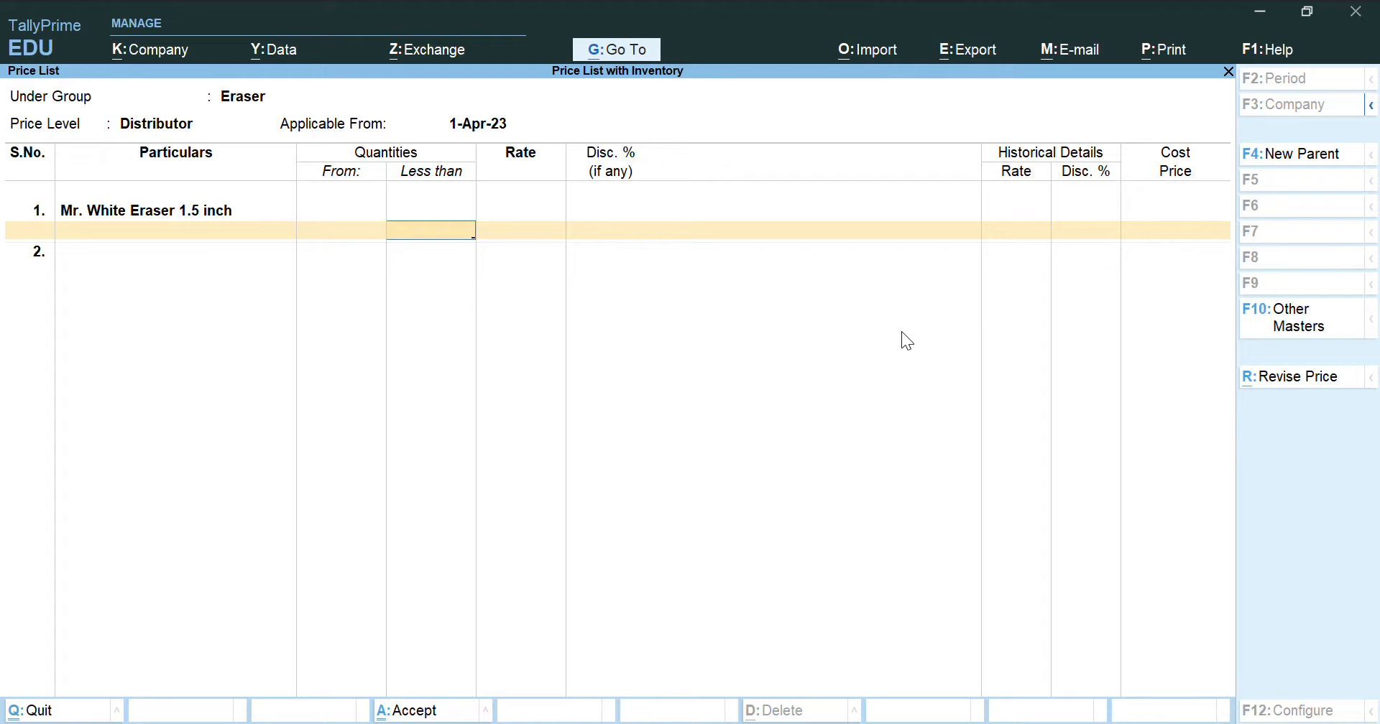
Step: Price the 1.5 inch eraser at 3.00/nos without discount for quantities less than 50,000 nos
text(50000)
key(Return)
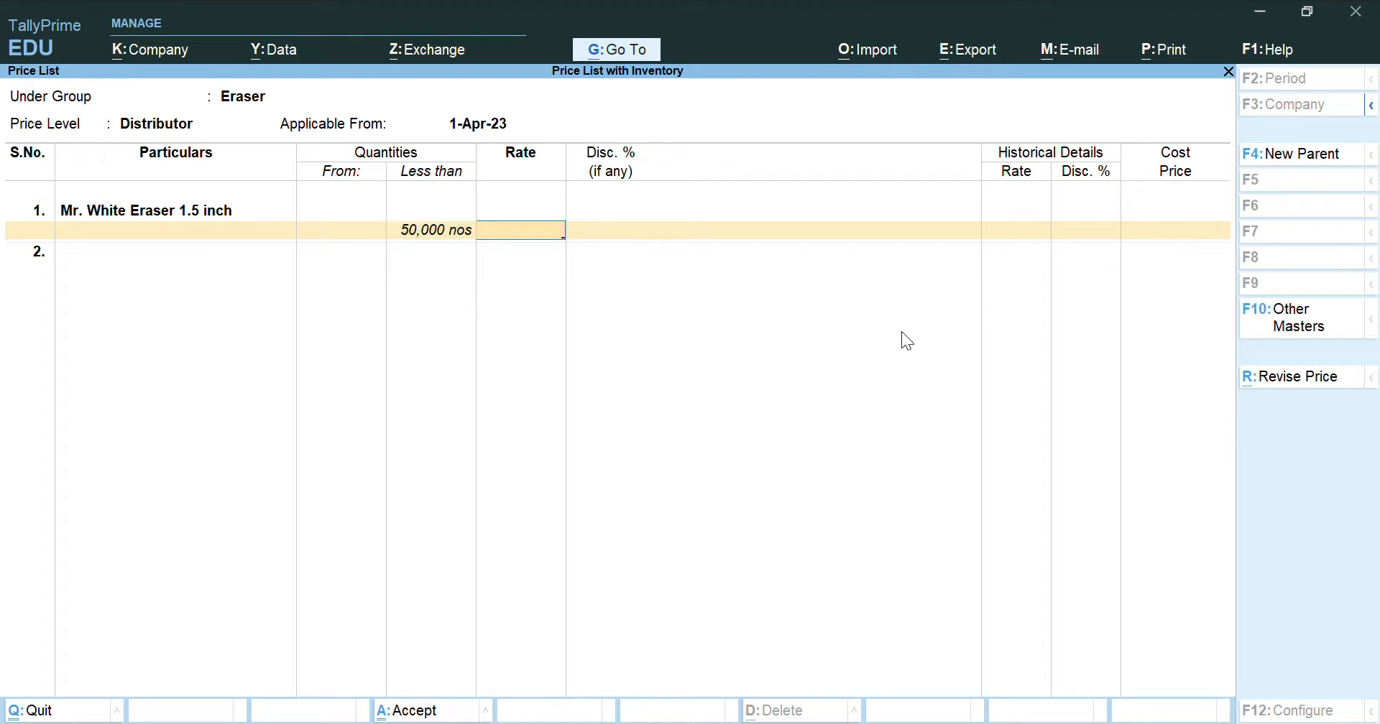
text(3)
key(Return)
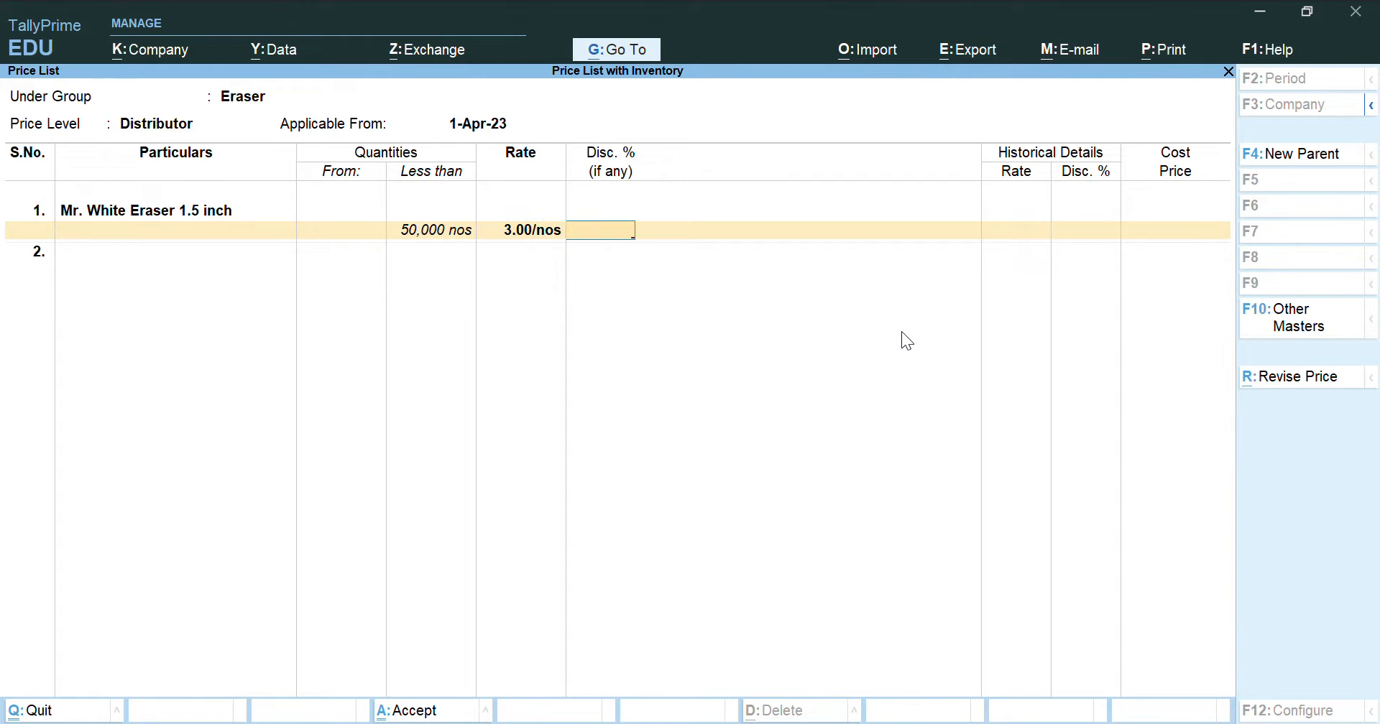
key(Return)
Step: Add a price slab from 50,000 to less than 1,00,000 nos at 3.00/nos with a 2% discount
text(100000)
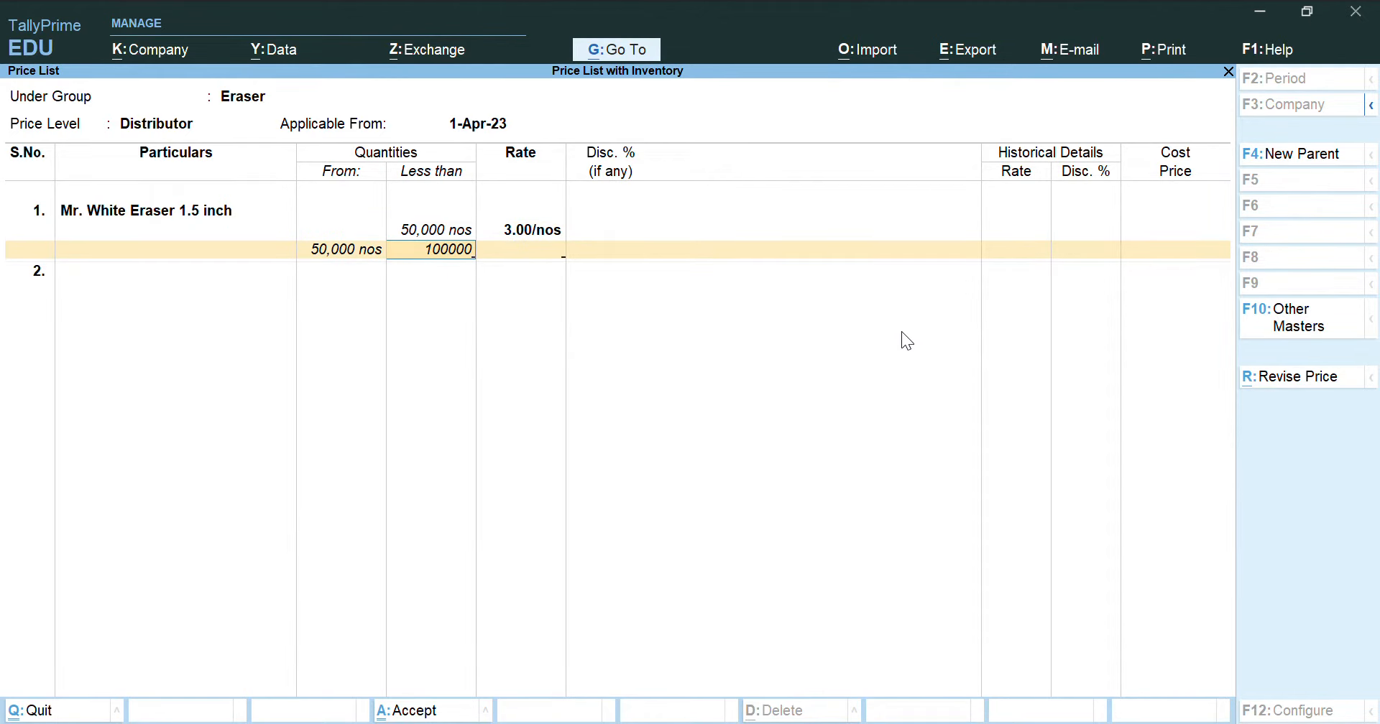
key(Return)
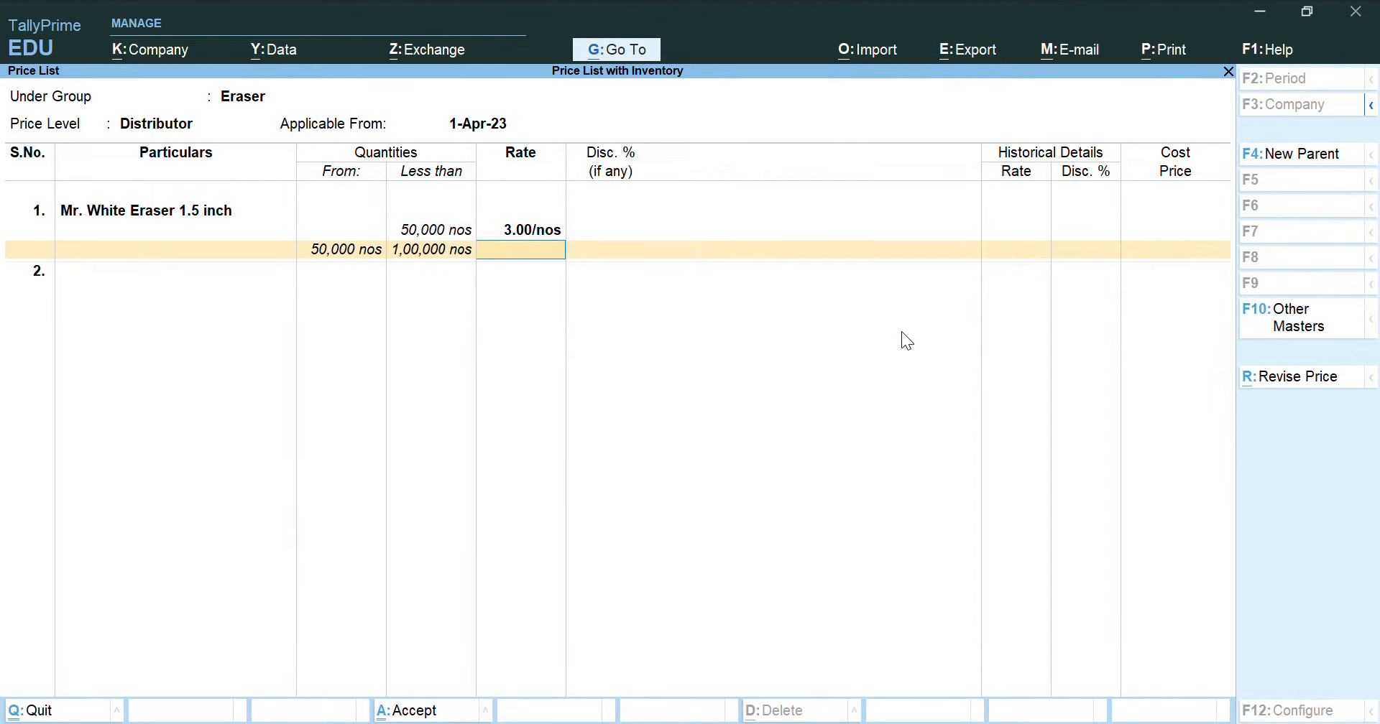
text(3)
key(Return)
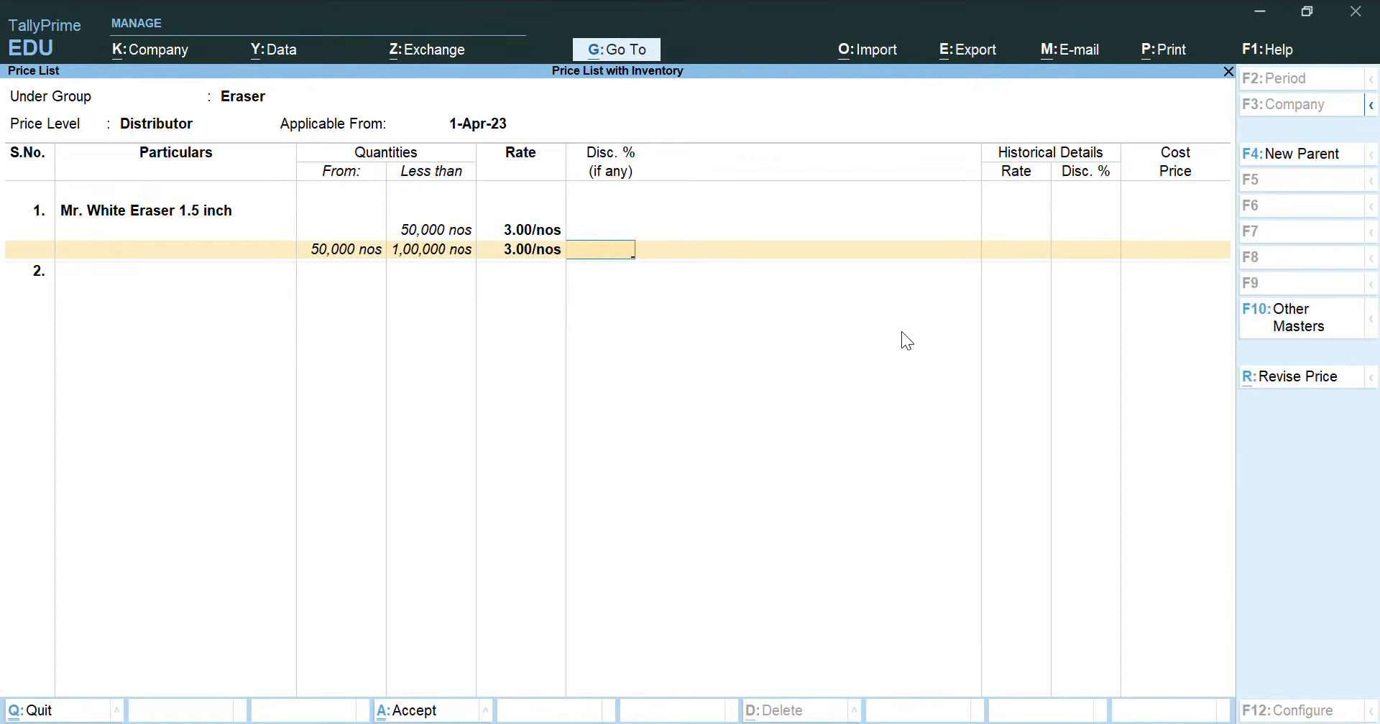
text(2)
key(Return)
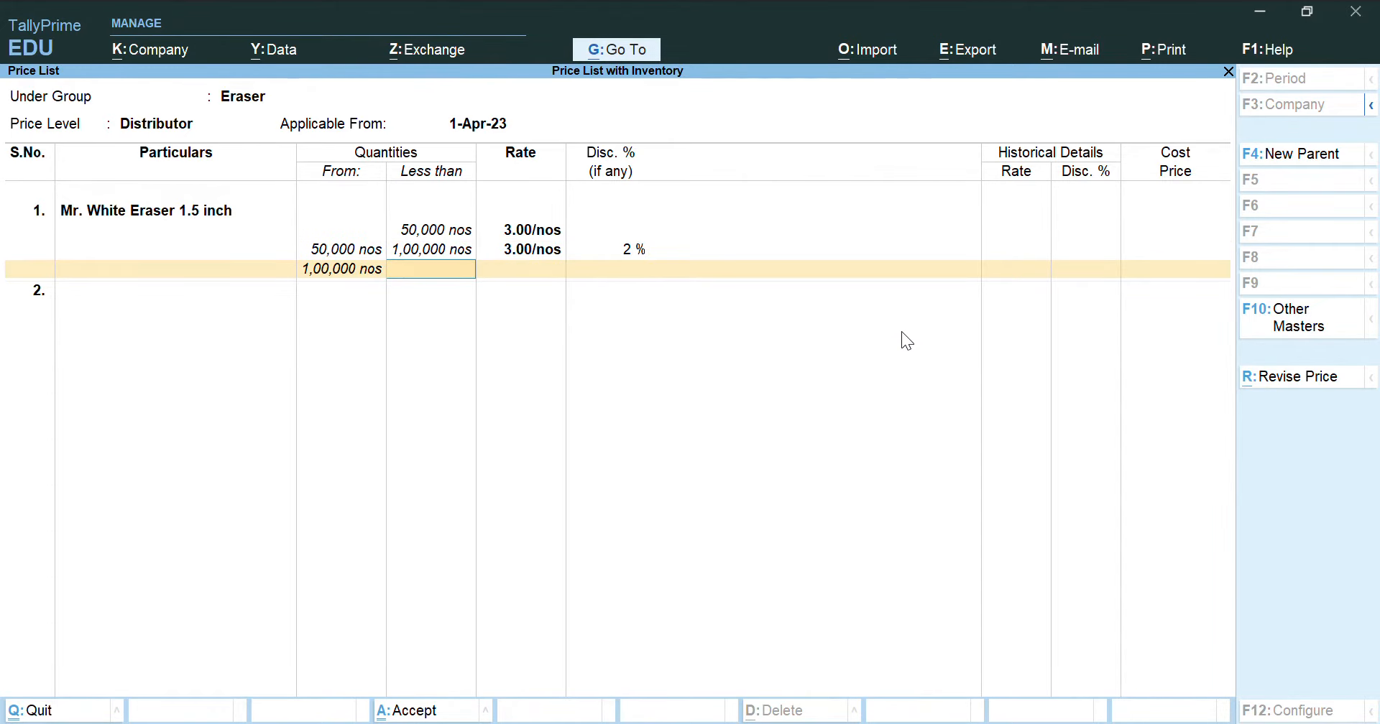
Step: Add a price slab from 1,00,000 to less than 1,50,000 nos at 3.00/nos with a 4% discount
text(50000)
key(Return)
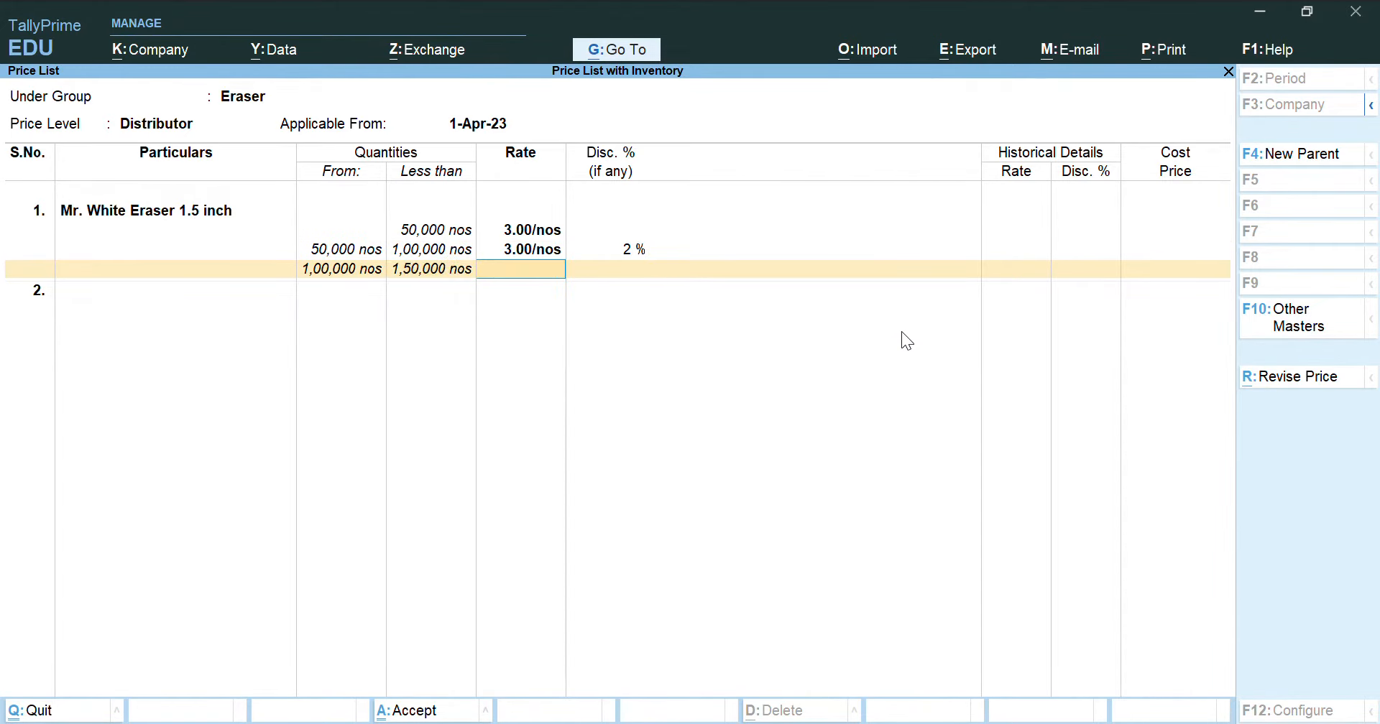
text(3)
key(Return)
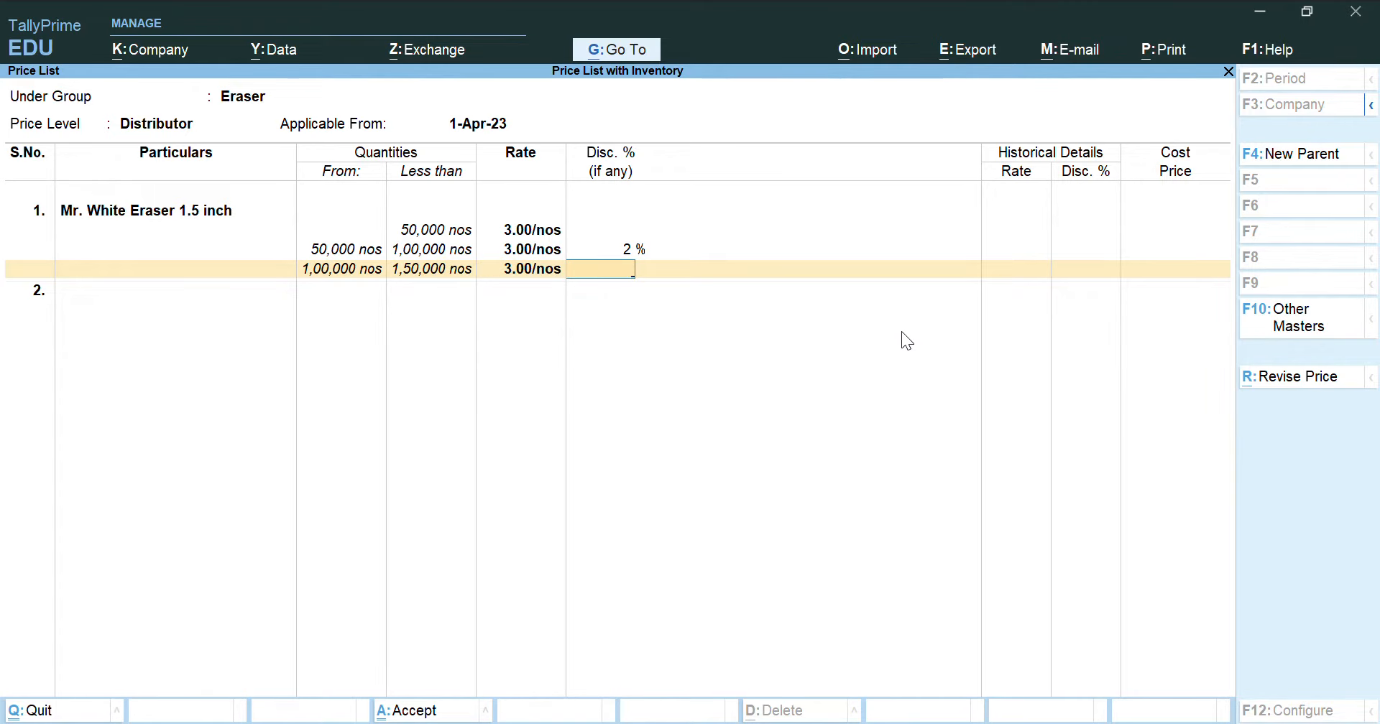
text(4)
key(Return)
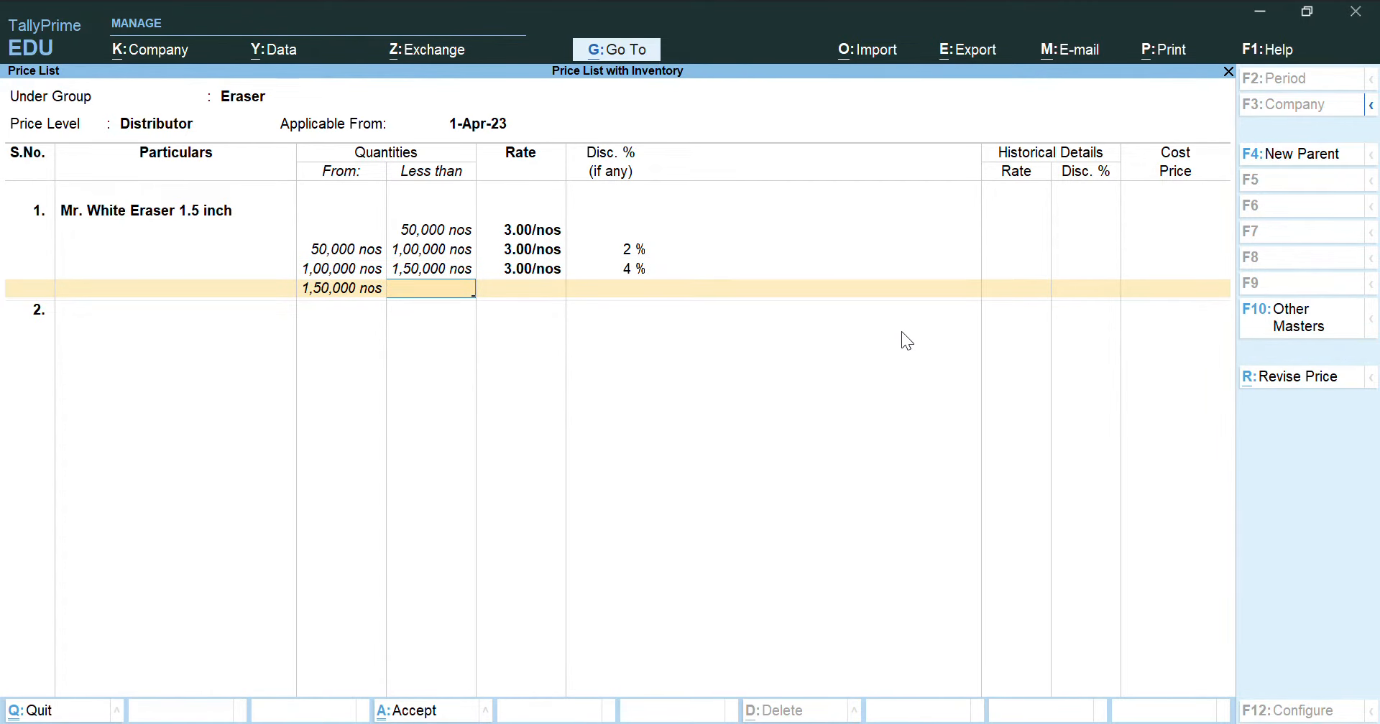
Step: Add a price slab from 1,50,000 to less than 5,00,000 nos at 3.00/nos with a 6% discount
text(500000)
key(Return)
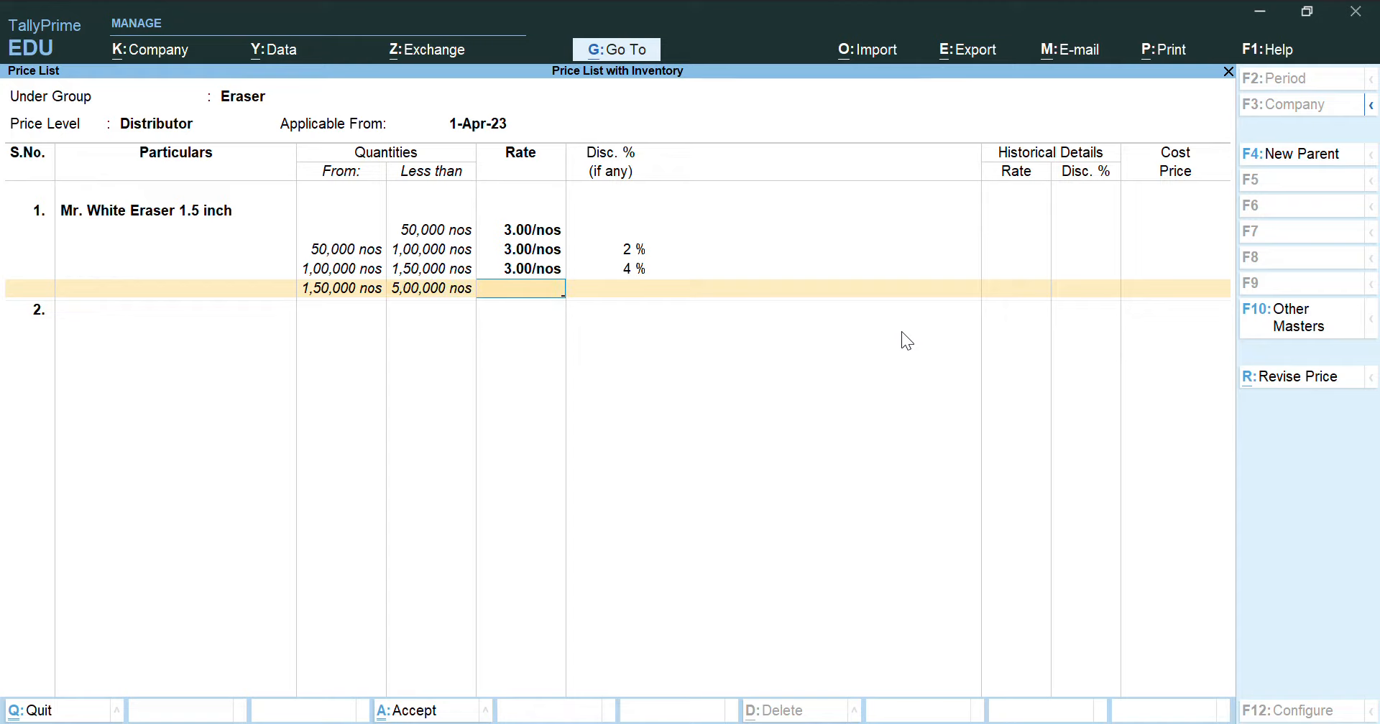
text(3)
key(Return)
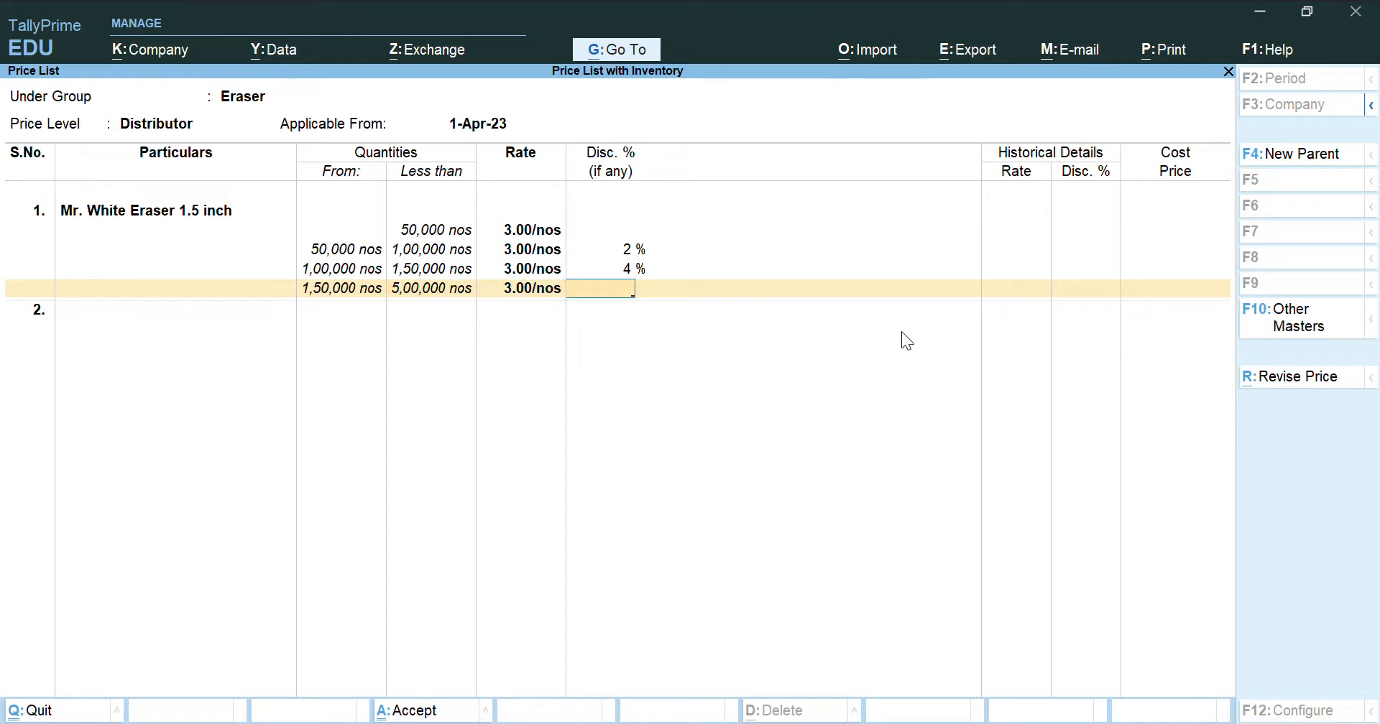
text(6)
key(Return)
Step: Add an open-ended price slab from 5,00,000 nos at 3.00/nos without discount
key(Return)
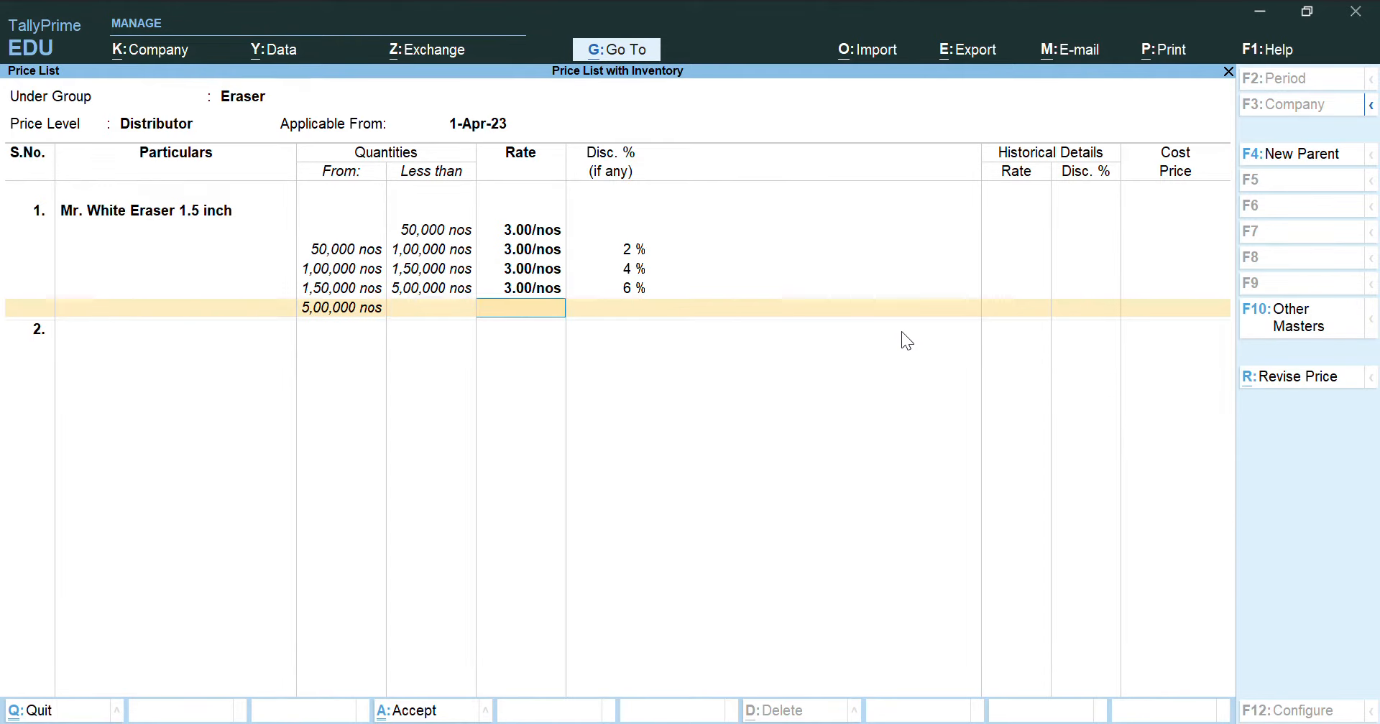
text(3)
key(Return)
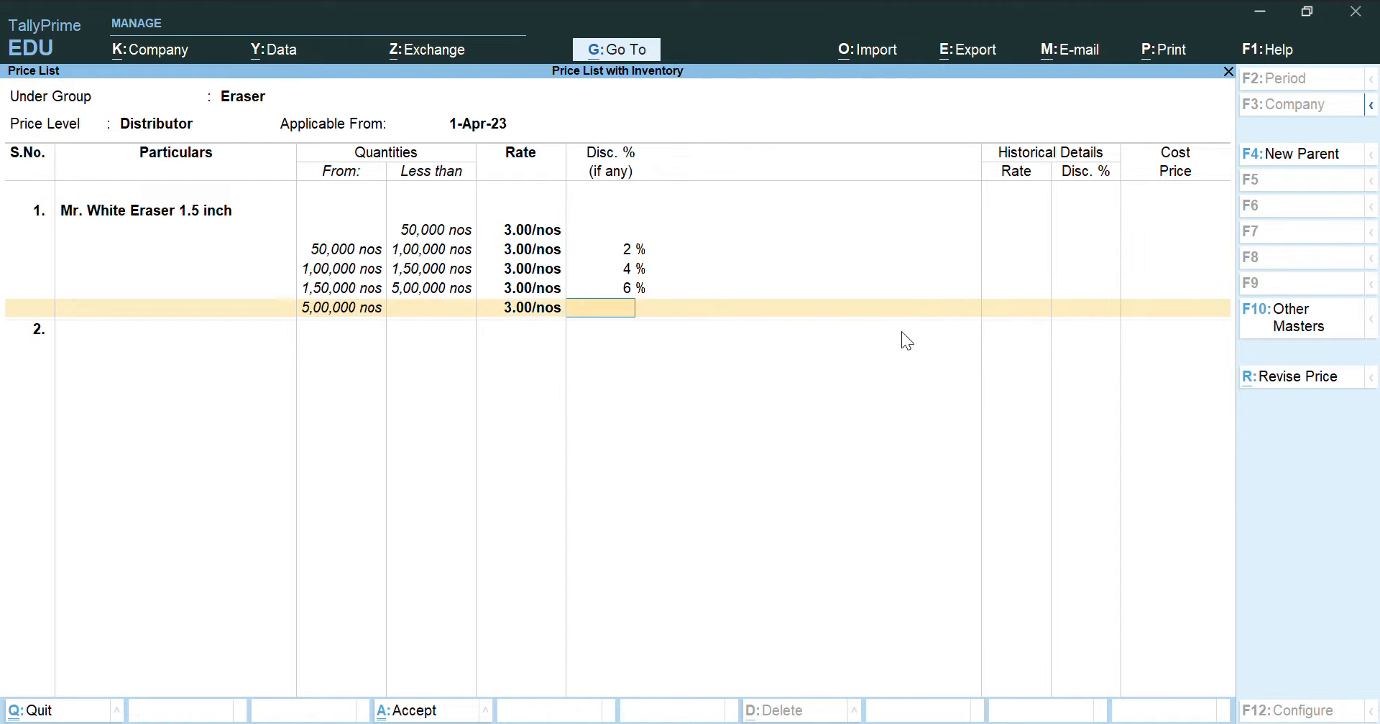
key(Return)
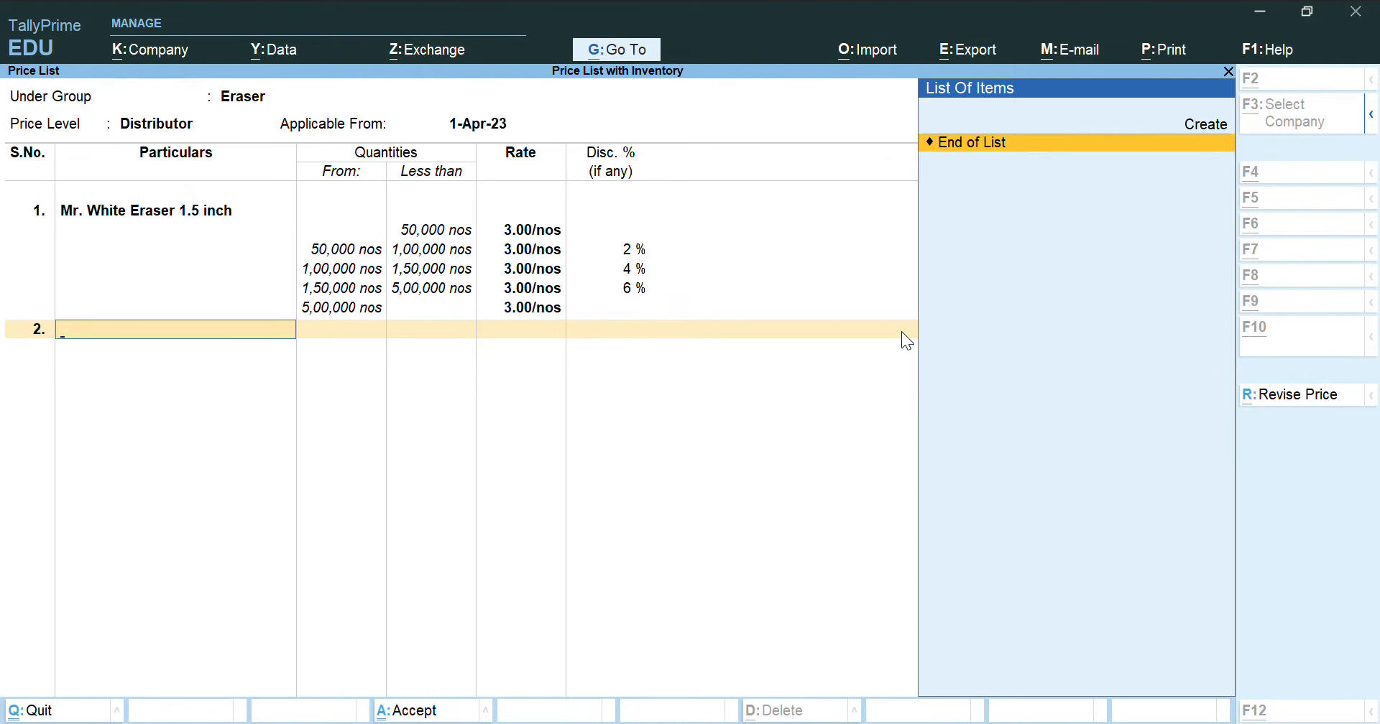
Step: Start a second stock item named Mr. White Eraser 2.5 inch under the Eraser group with the unit nos
key(alt+c)
text(Mr)
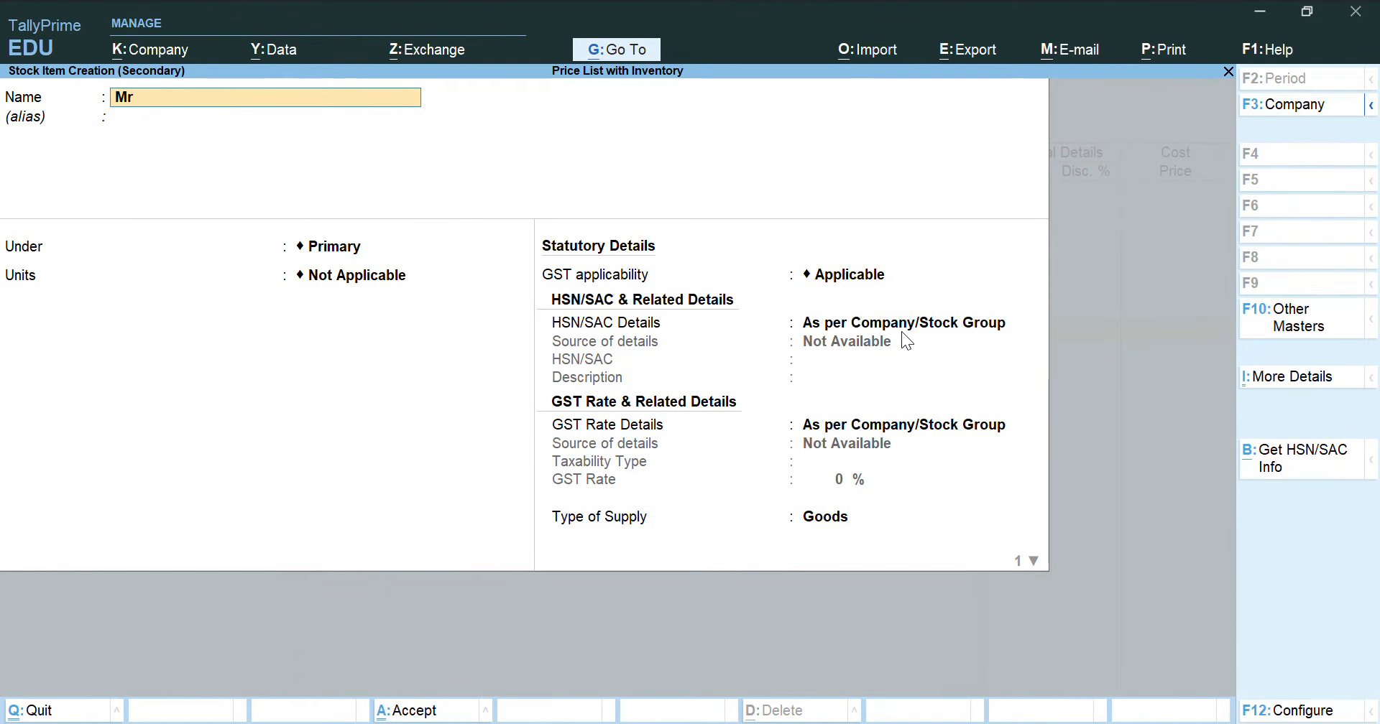
text(. 'whi)
key(BackSpace)
key(BackSpace)
key(BackSpace)
text(White Eraser)
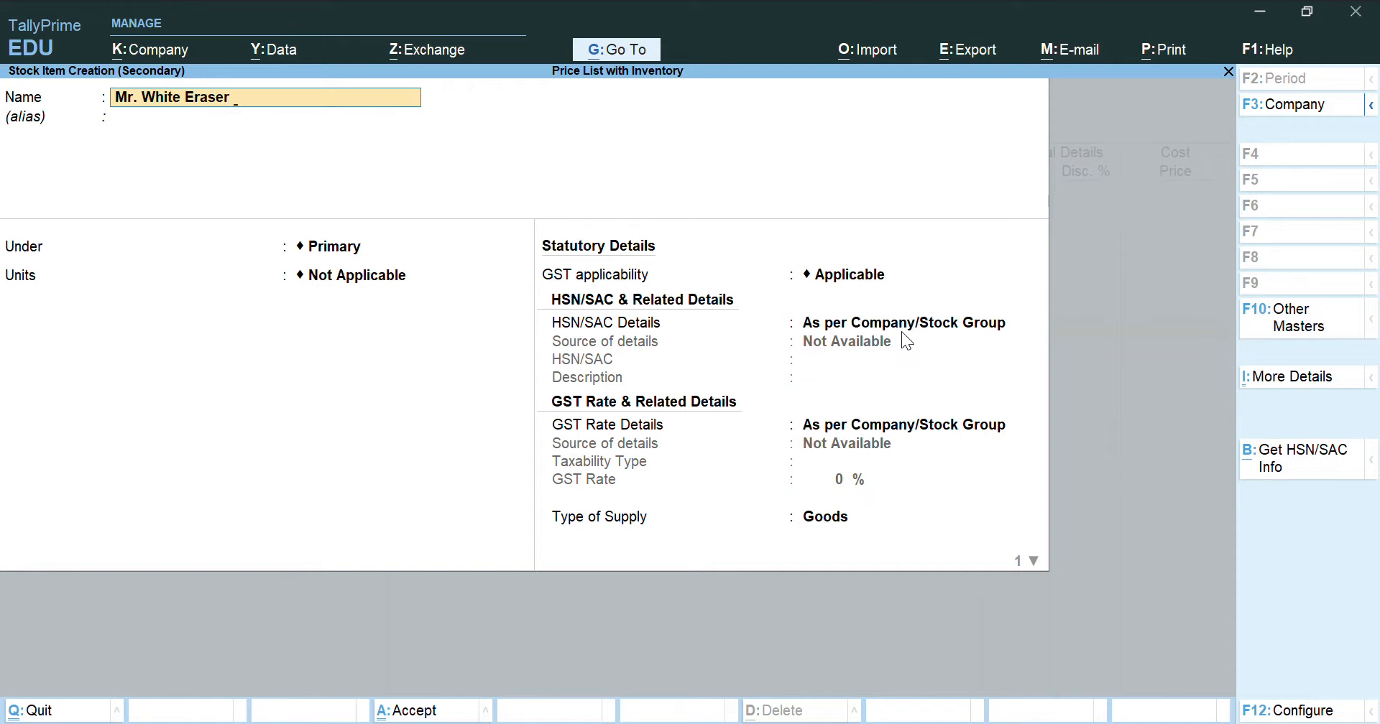
text( 2.5 inch)
key(Return)
key(Down)
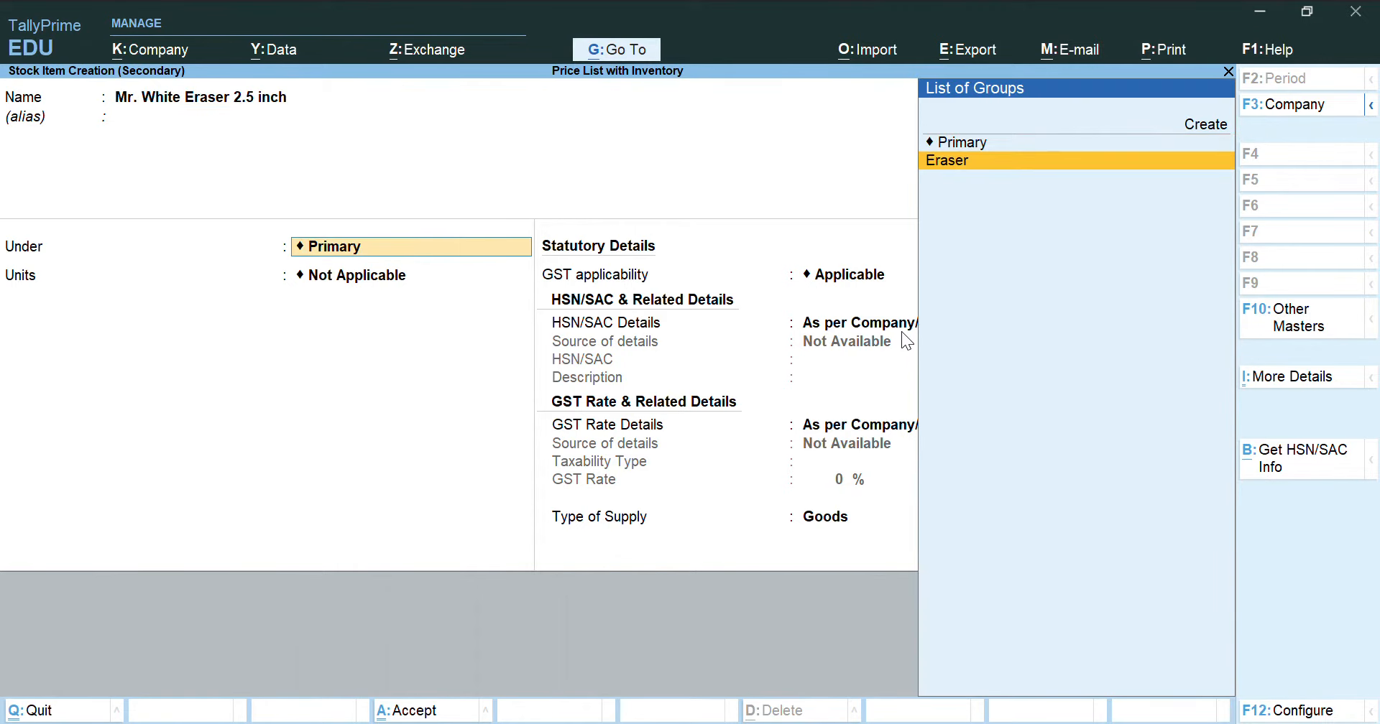
key(Return)
key(Return)
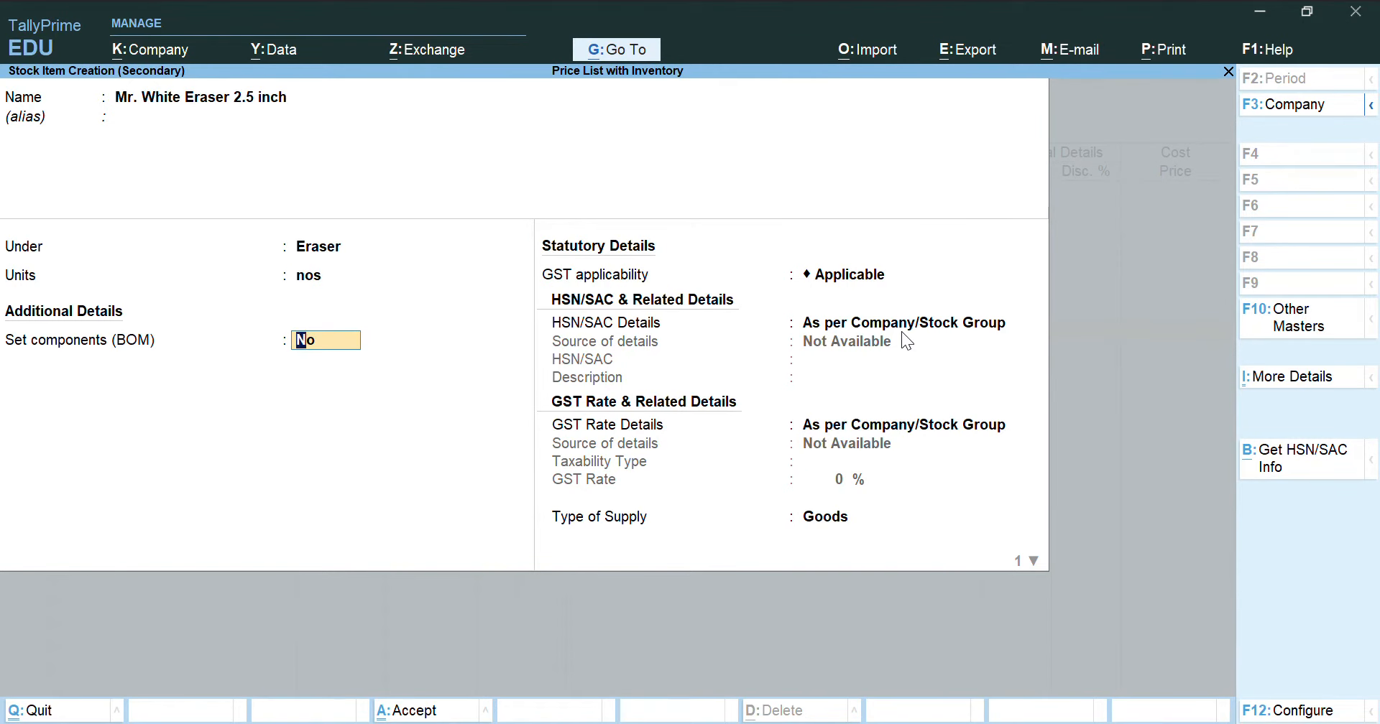
Step: Save the new 2.5 inch eraser item and add its price slab for less than 50,000 nos at 5.00/nos without discount
key(ctrl+a)
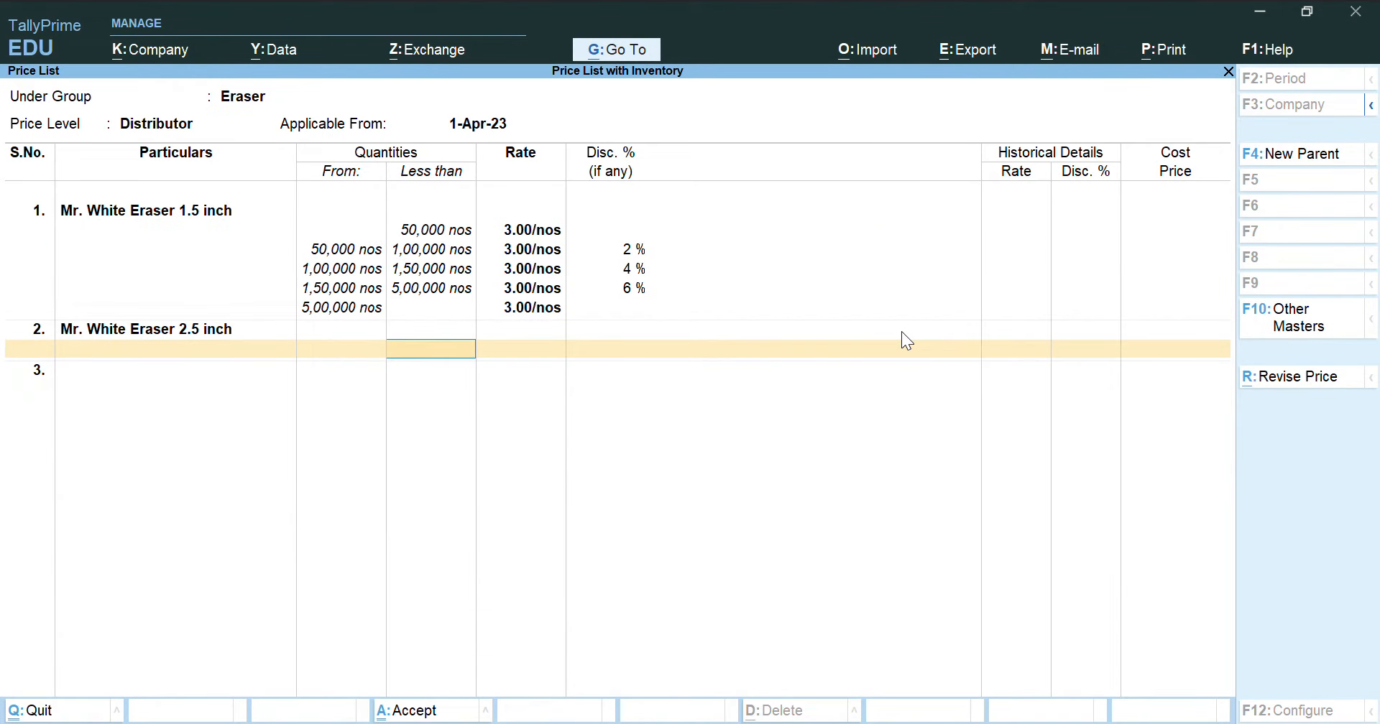
text(50000)
key(Return)
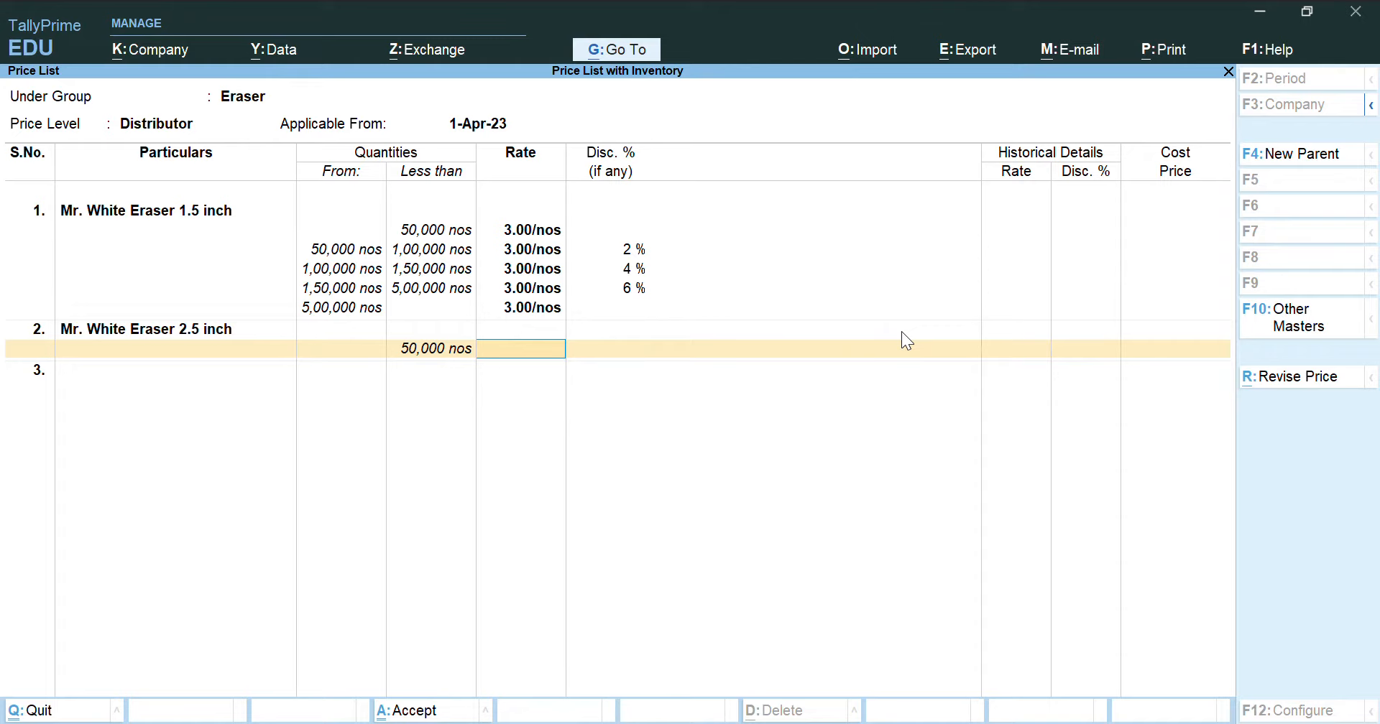
text(5)
key(Return)
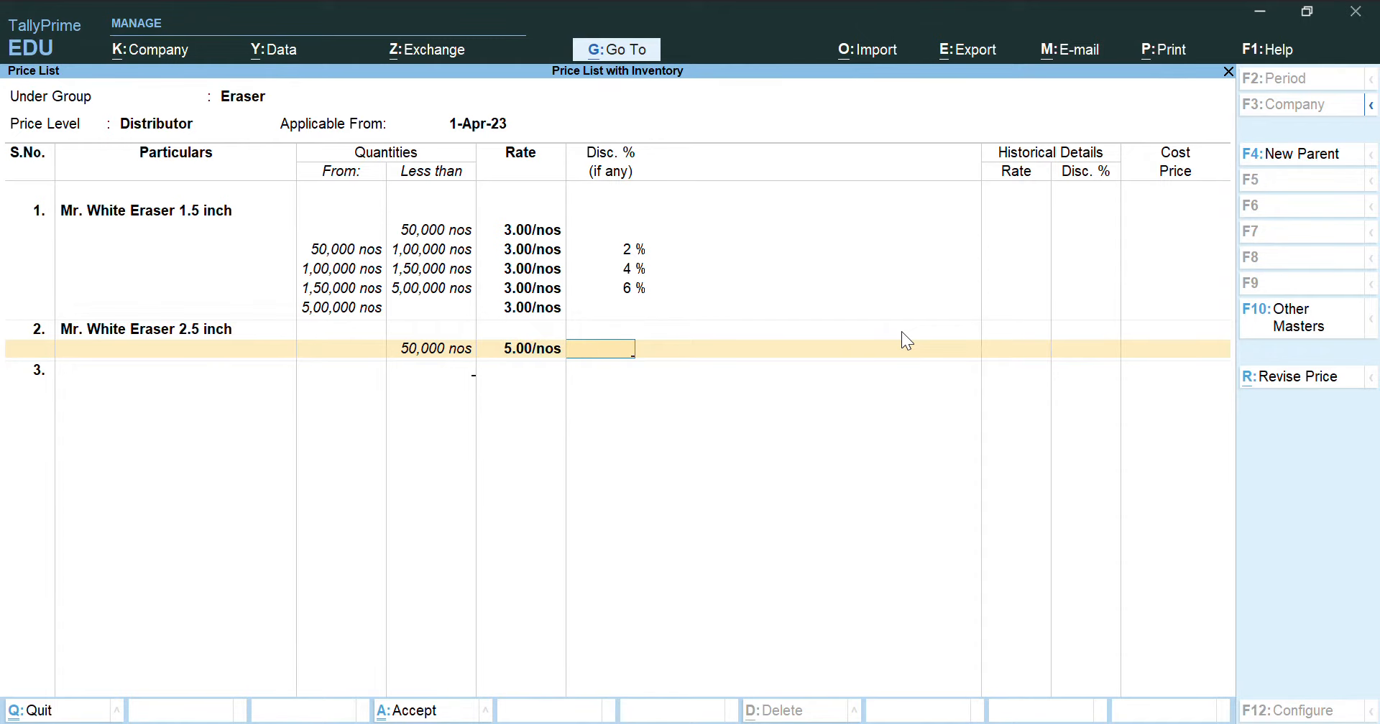
key(Return)
Step: Add a Distributor price slab for Mr. White Eraser 2.5 inch from 50,000 to less than 1,00,000 nos at 5.00/nos with a 2% discount
text(100000)
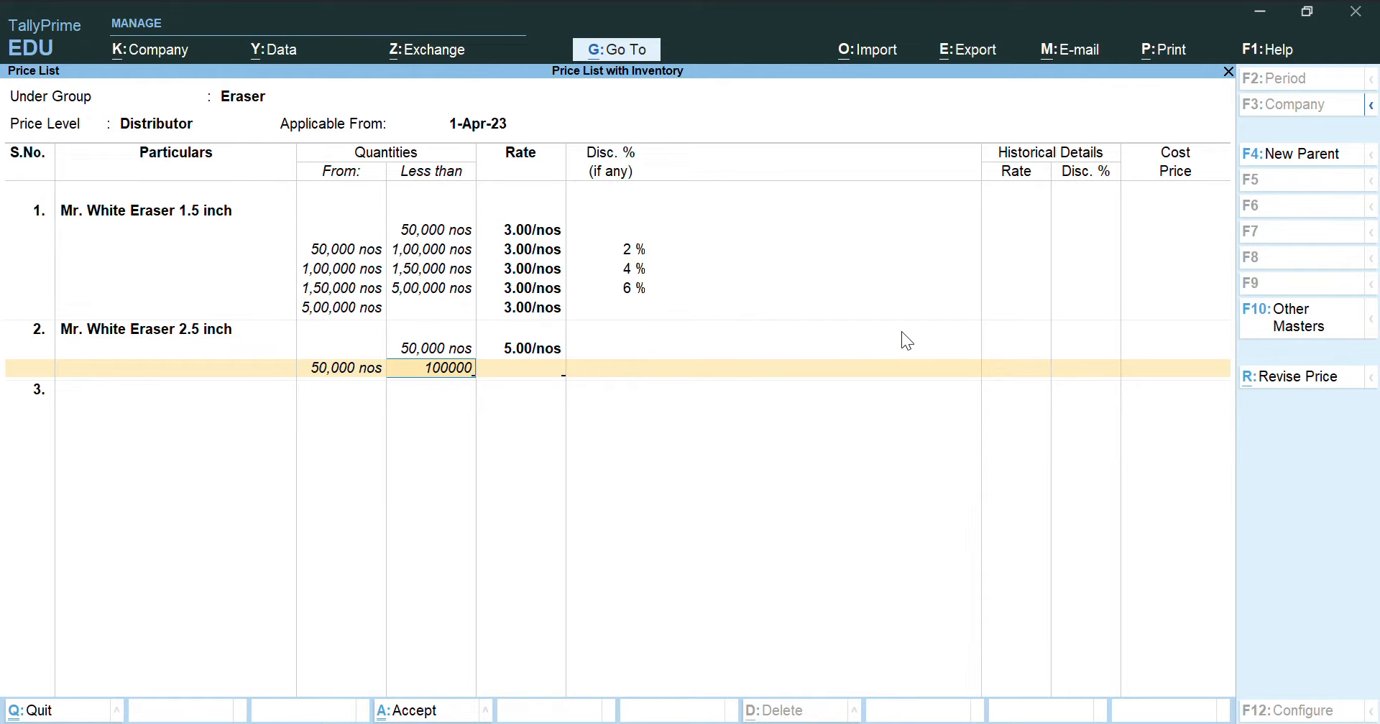
key(Return)
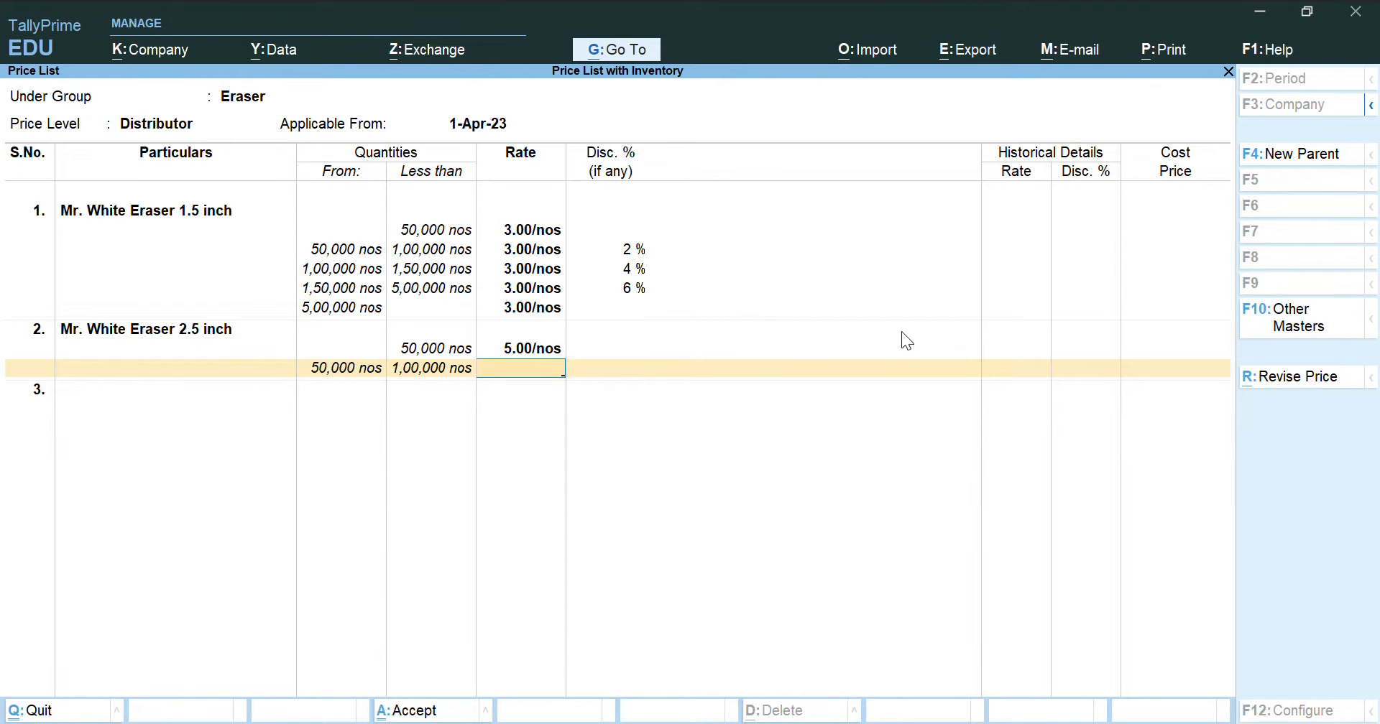
text(5)
key(Return)
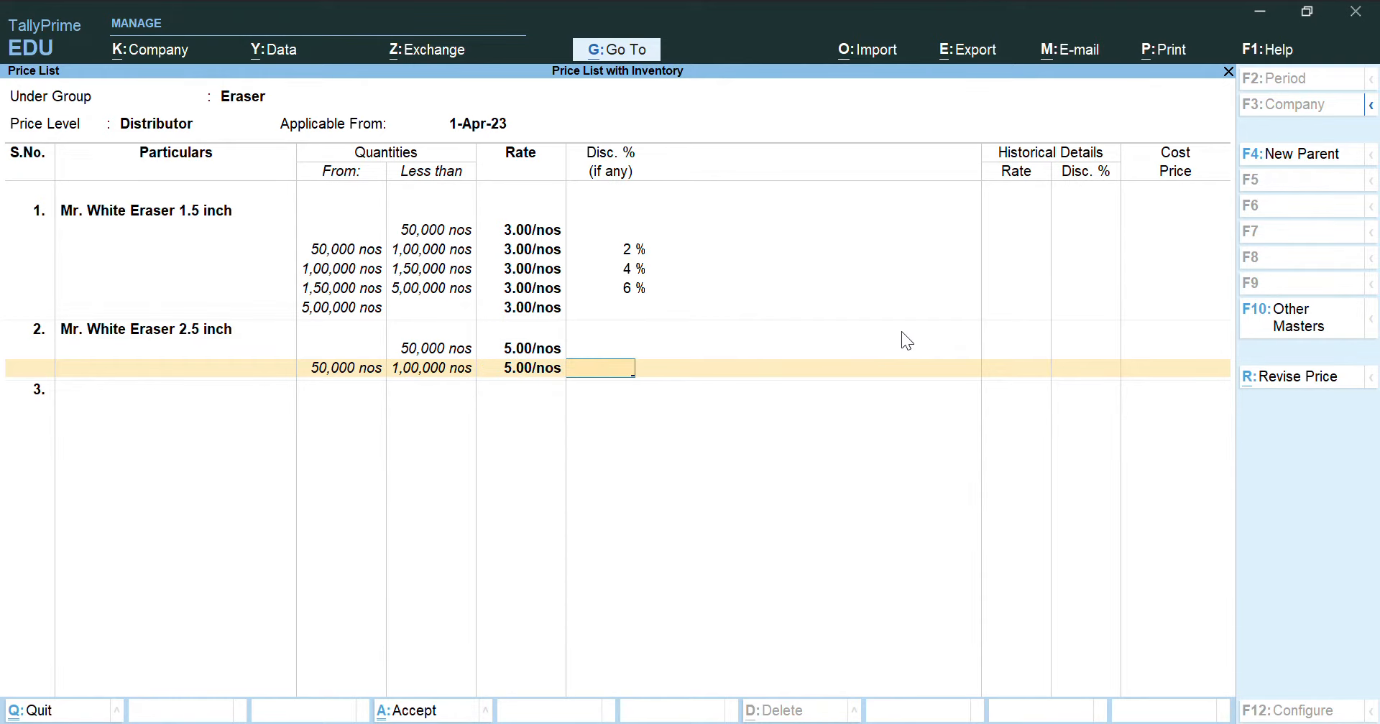
text(2)
key(Return)
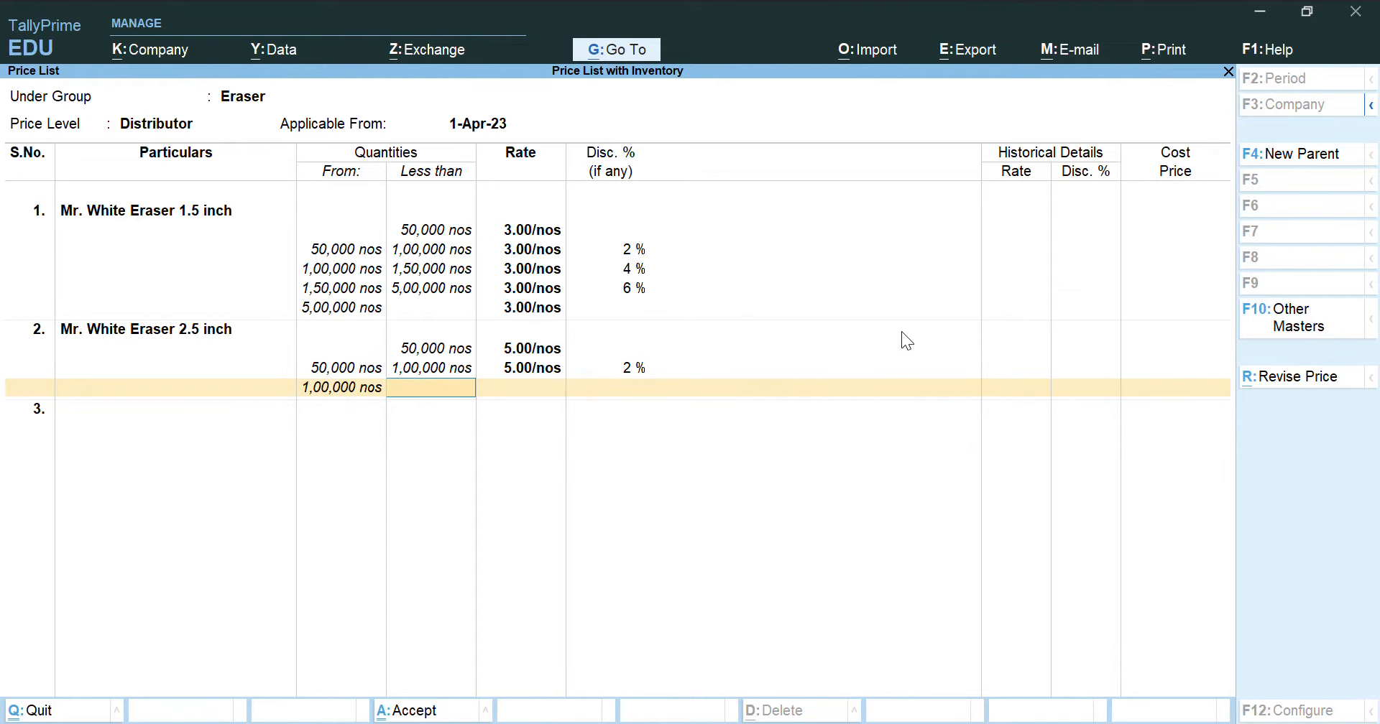
Step: Add a price slab for the 2.5 inch eraser from 1,00,000 to less than 1,50,000 nos at 5.00/nos with a 4% discount
text(1500000)
key(BackSpace)
key(Return)
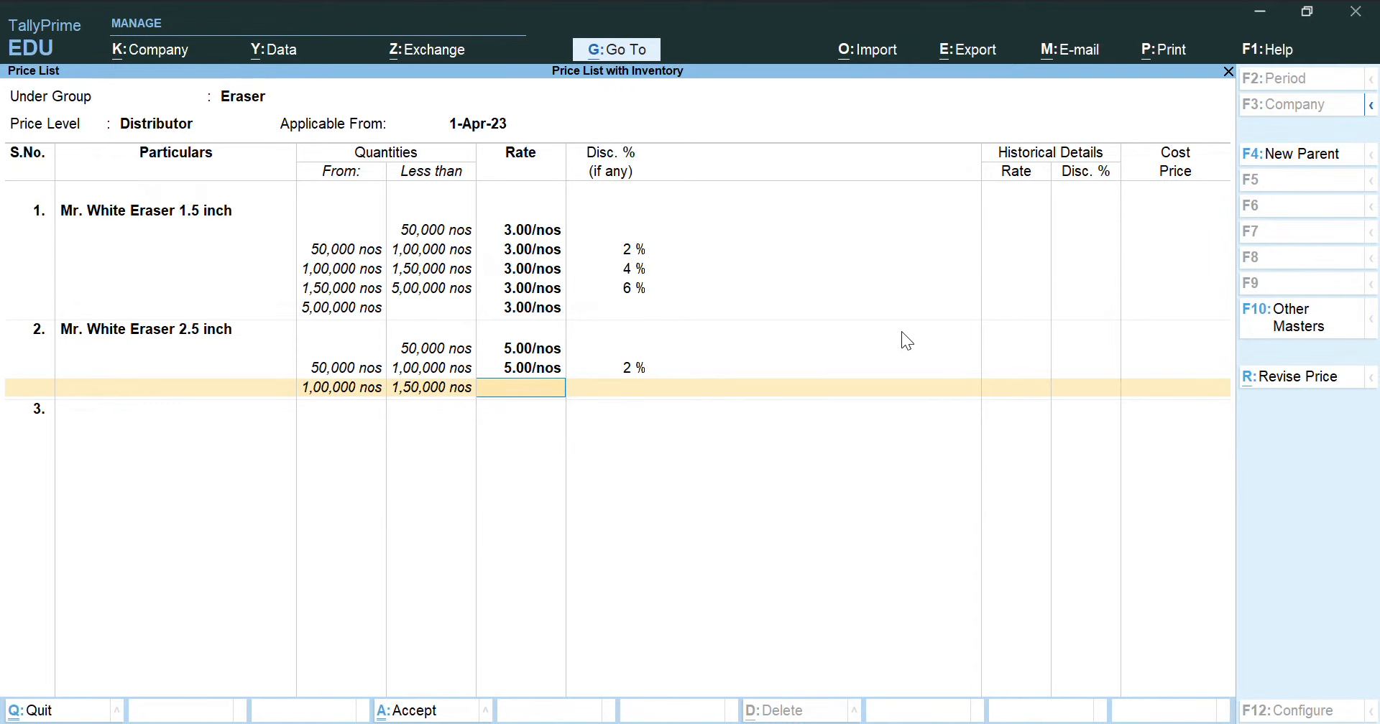
text(5)
key(Return)
text(4)
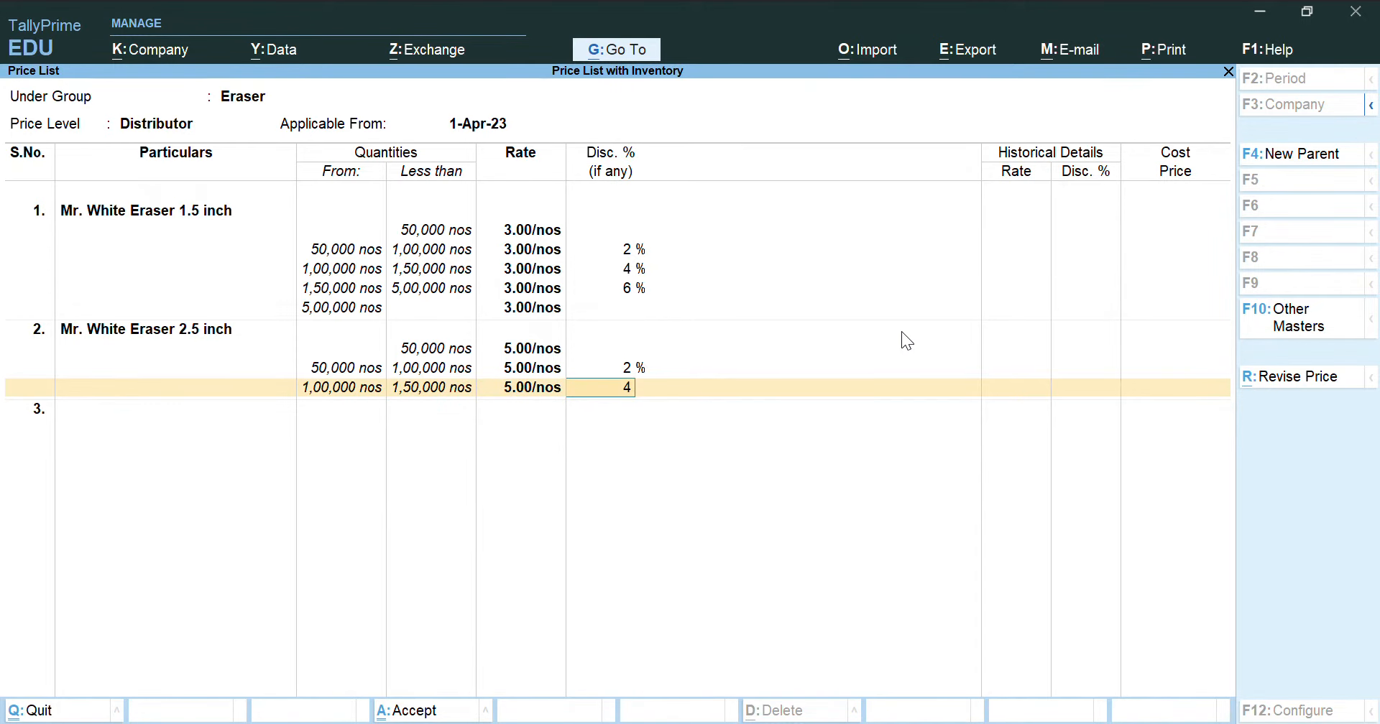
key(Return)
Step: Add a price slab for the 2.5 inch eraser from 1,50,000 to less than 5,00,000 nos at 5.00/nos with a 6% discount
text(3)
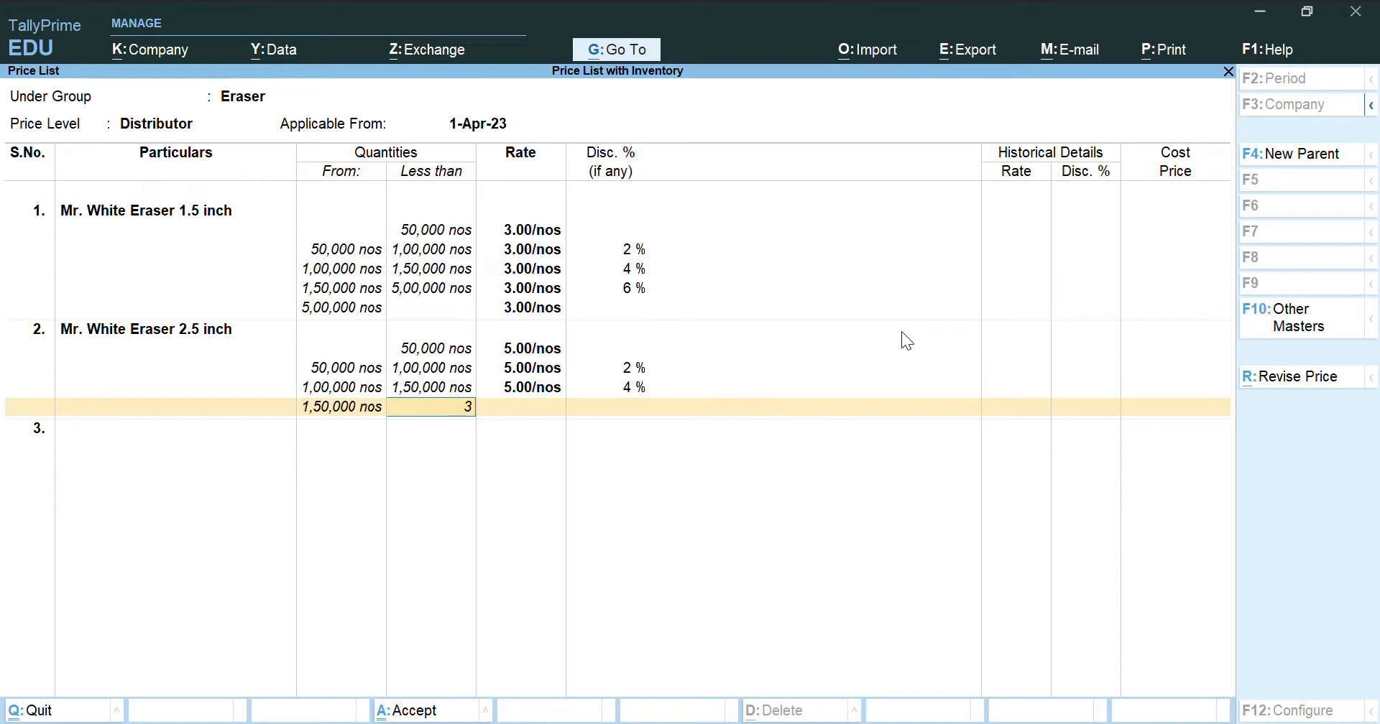
key(BackSpace)
text(500000)
key(Return)
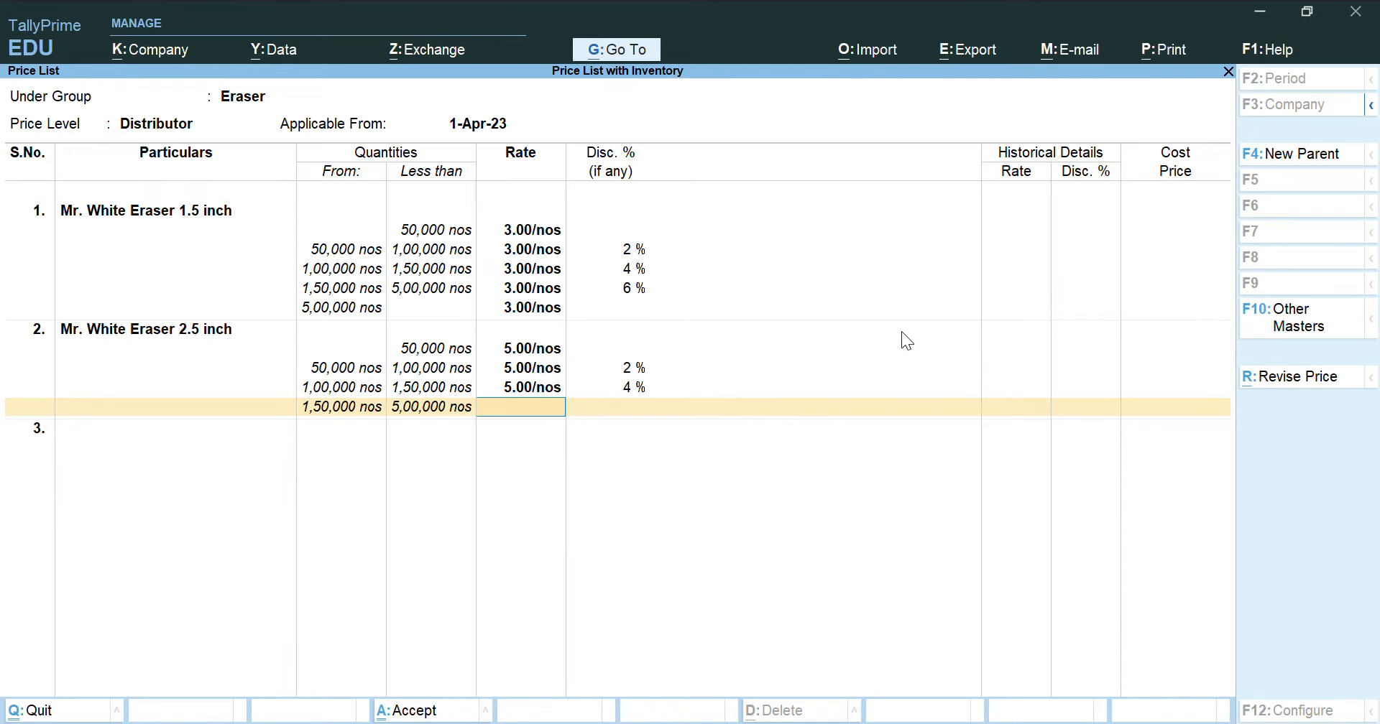
text(5)
key(Return)
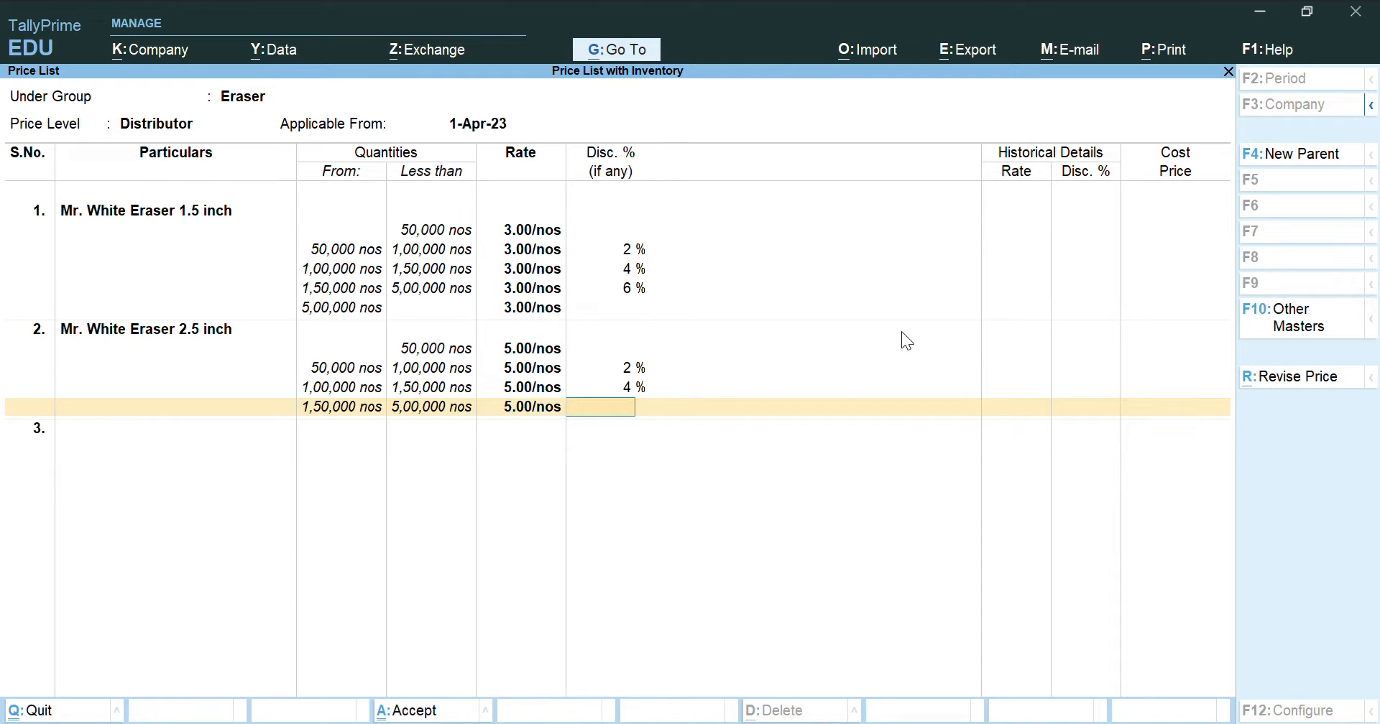
text(6)
key(Return)
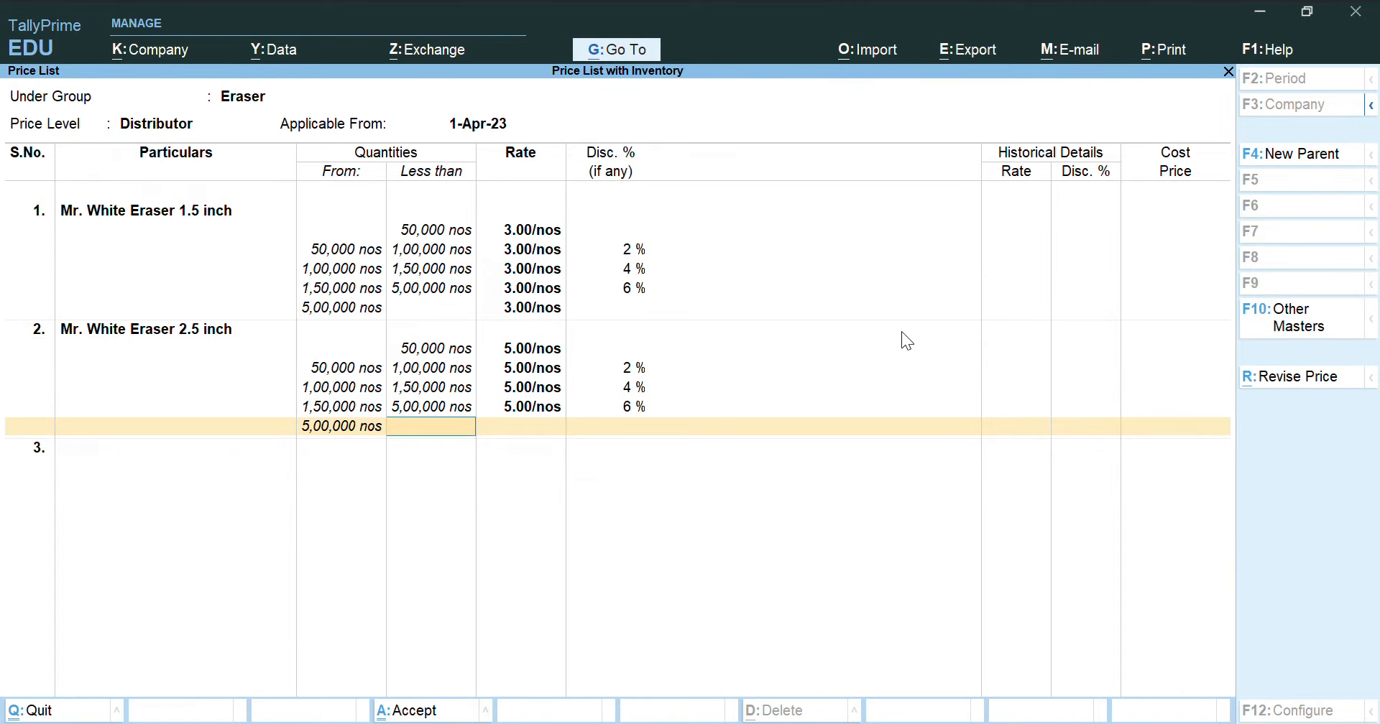
Step: Add an open-ended slab from 5,00,000 nos at 5.00/nos without discount and save the Distributor price list
key(Return)
text(5)
key(Return)
key(Return)
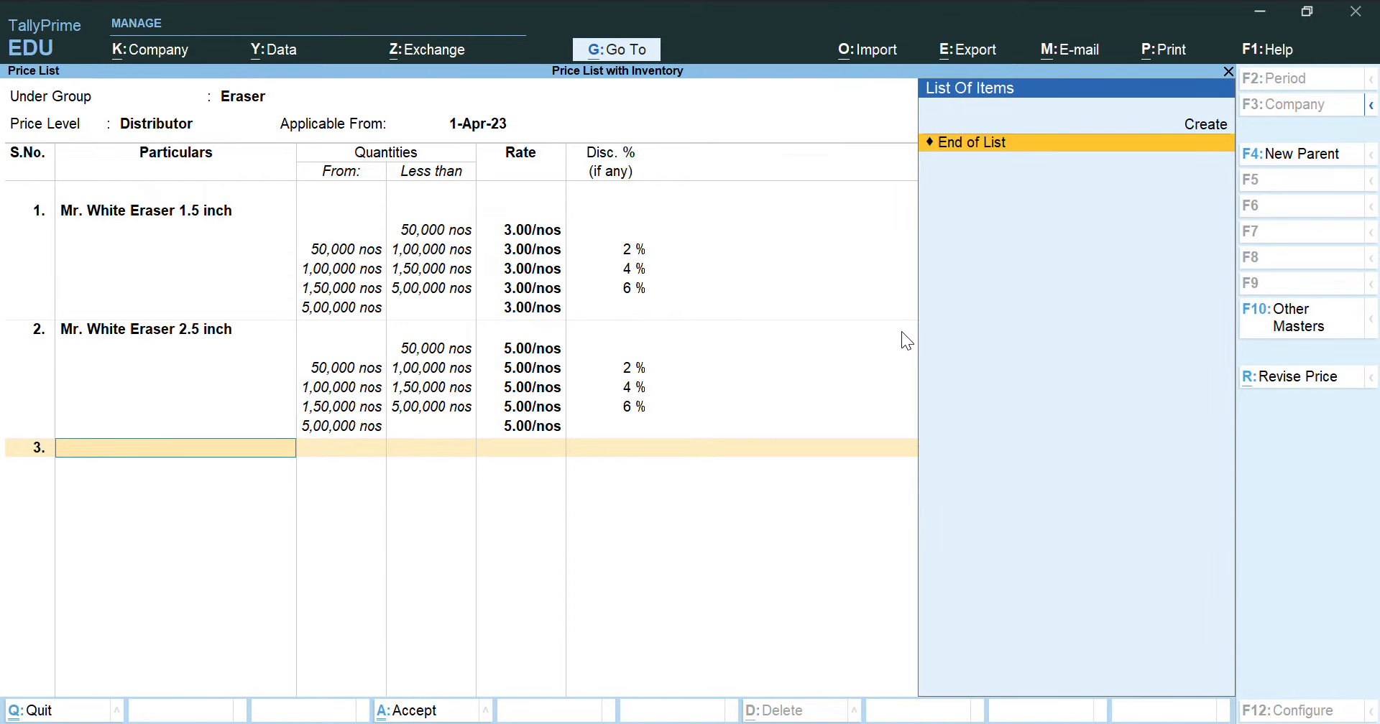
key(Return)
key(Return)
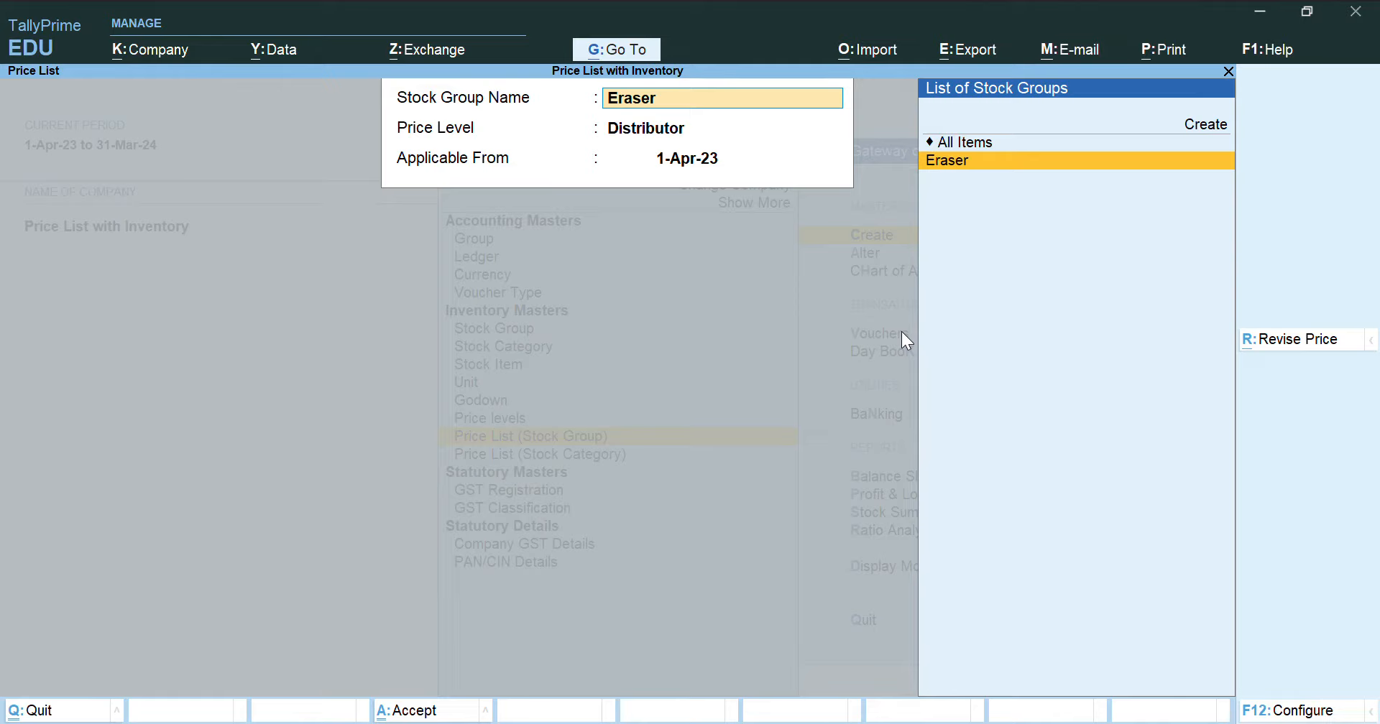
Step: Start a price list for the Eraser stock group at the Retailer price level, applicable from 1-Apr-23
key(Return)
key(Down)
key(Return)
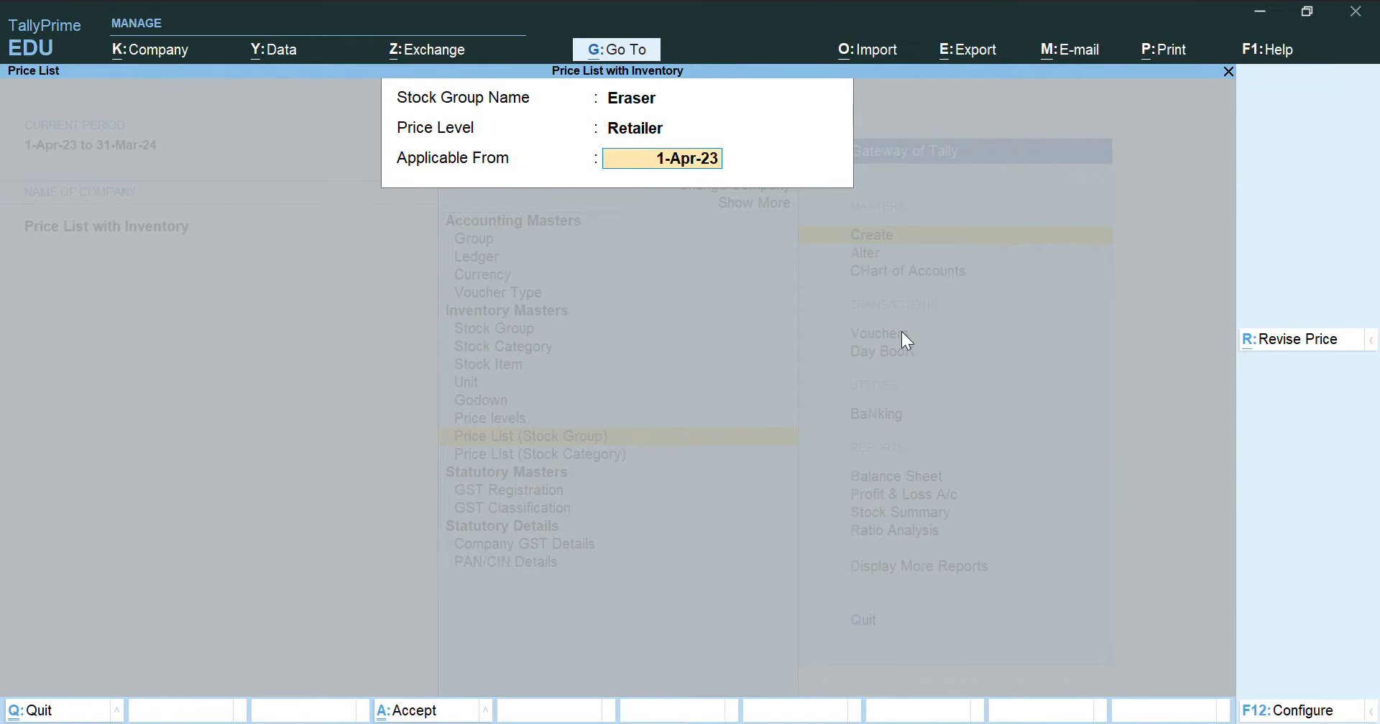
key(Return)
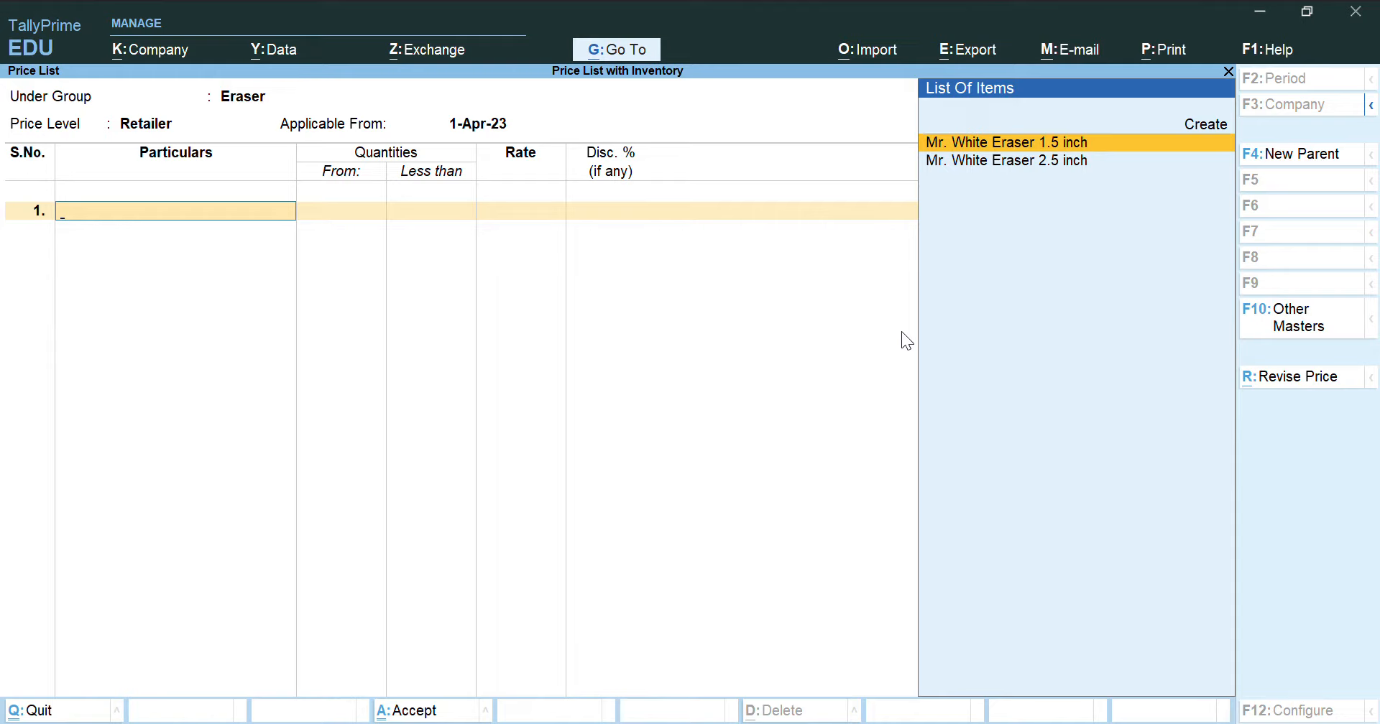
Step: Add Mr. White Eraser 1.5 inch to the Retailer list with a slab for less than 50,000 nos at 4.00/nos without discount
key(Return)
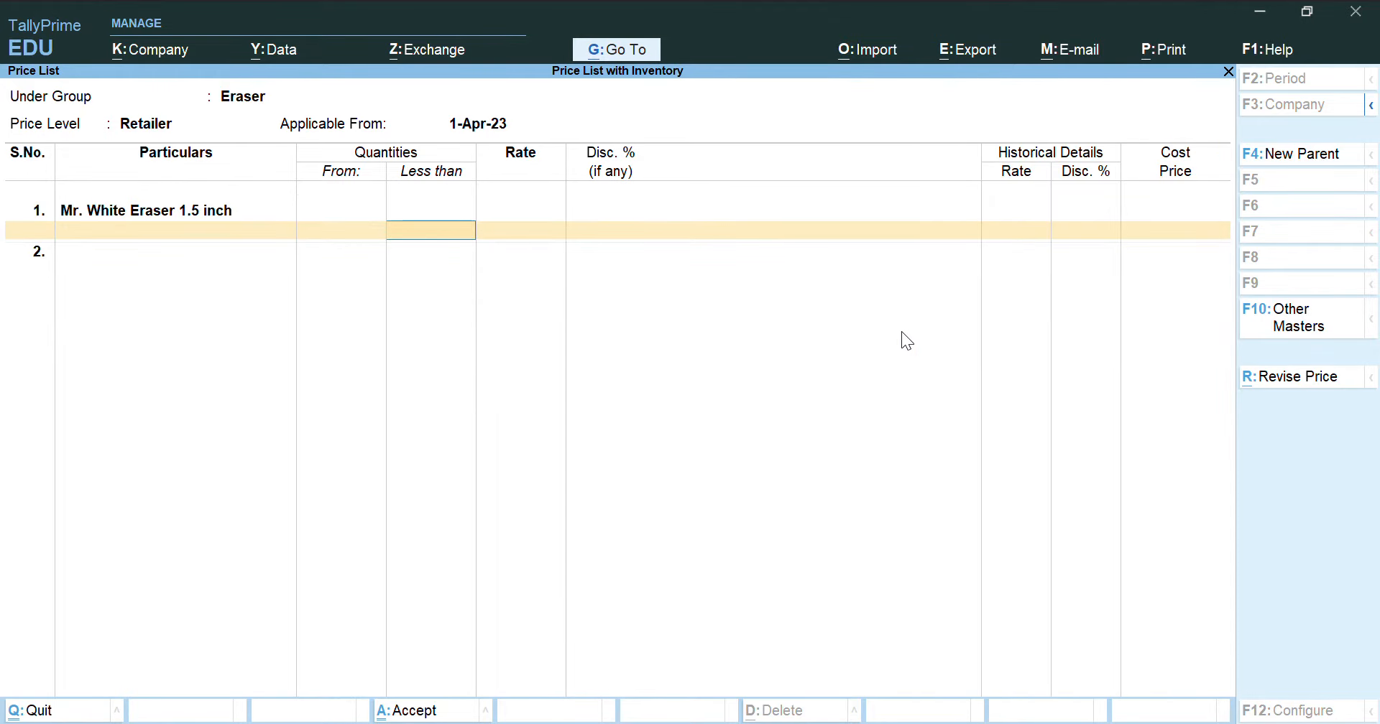
text(50000)
key(Return)
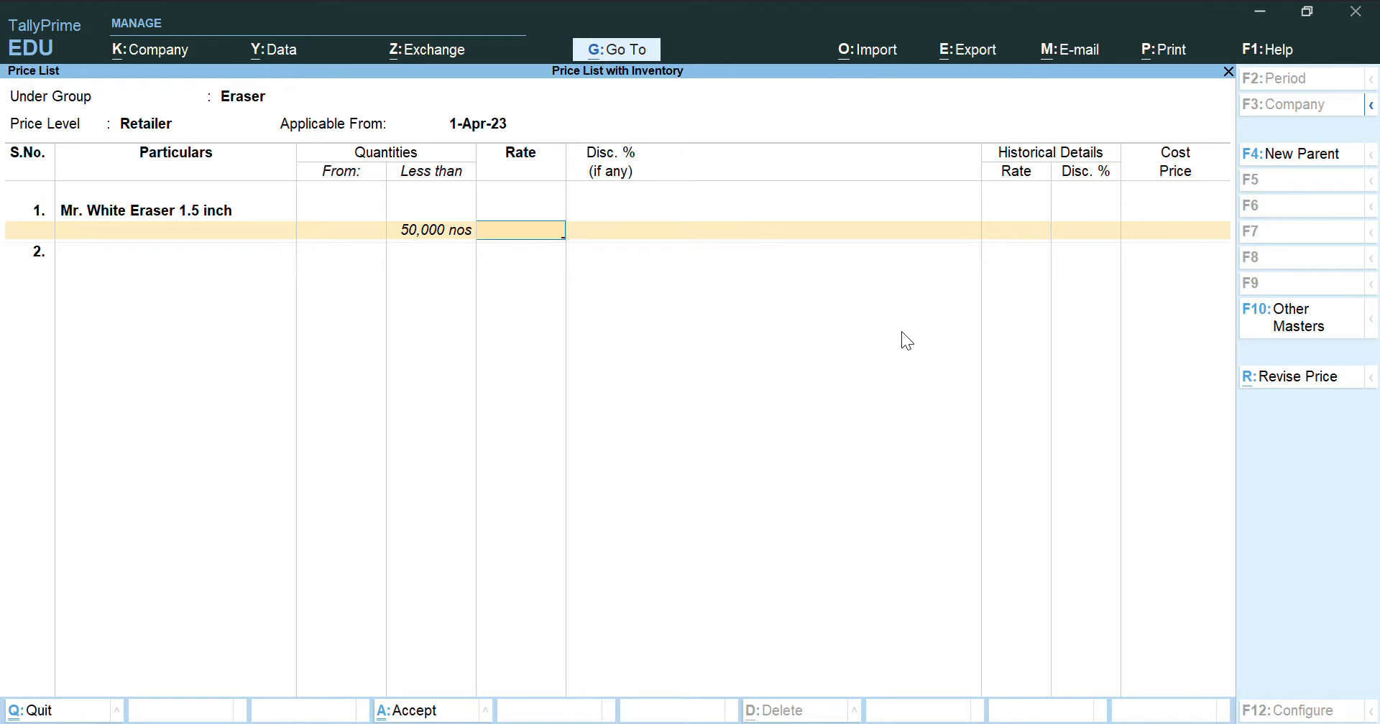
text(4)
key(Return)
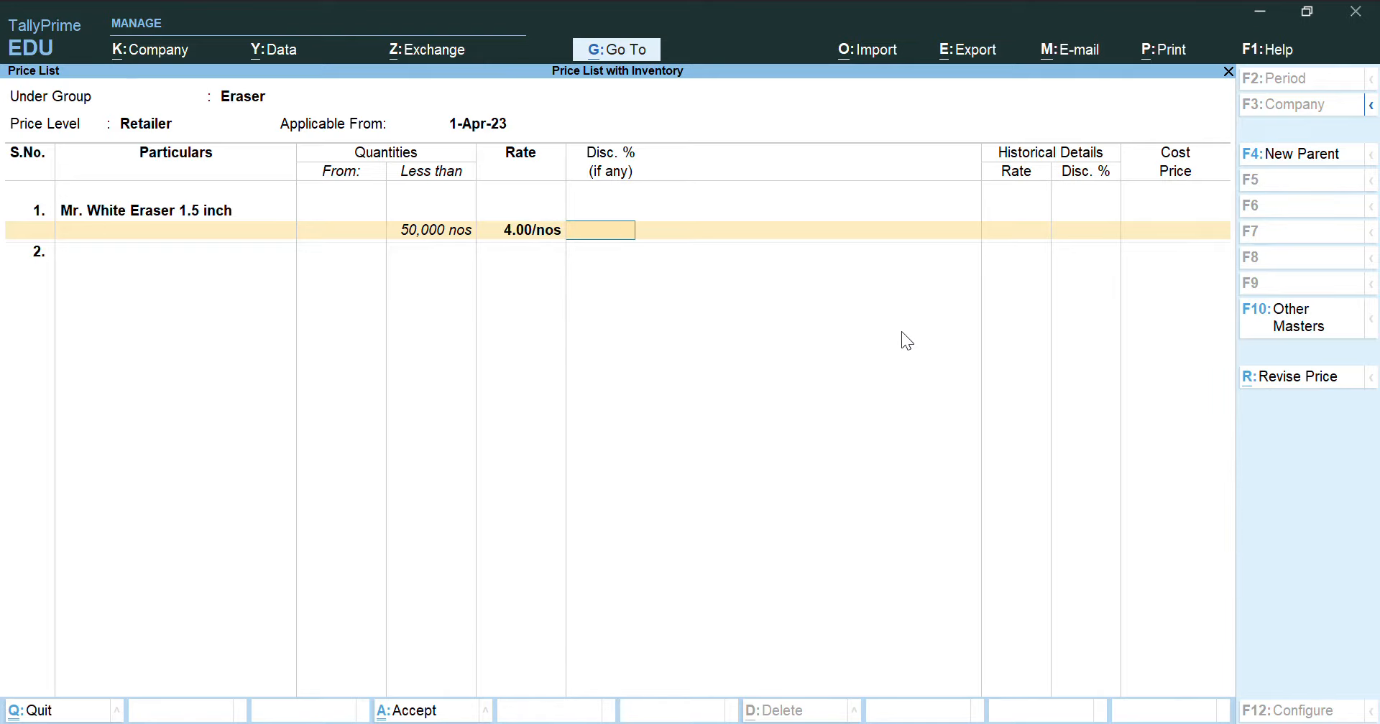
key(Return)
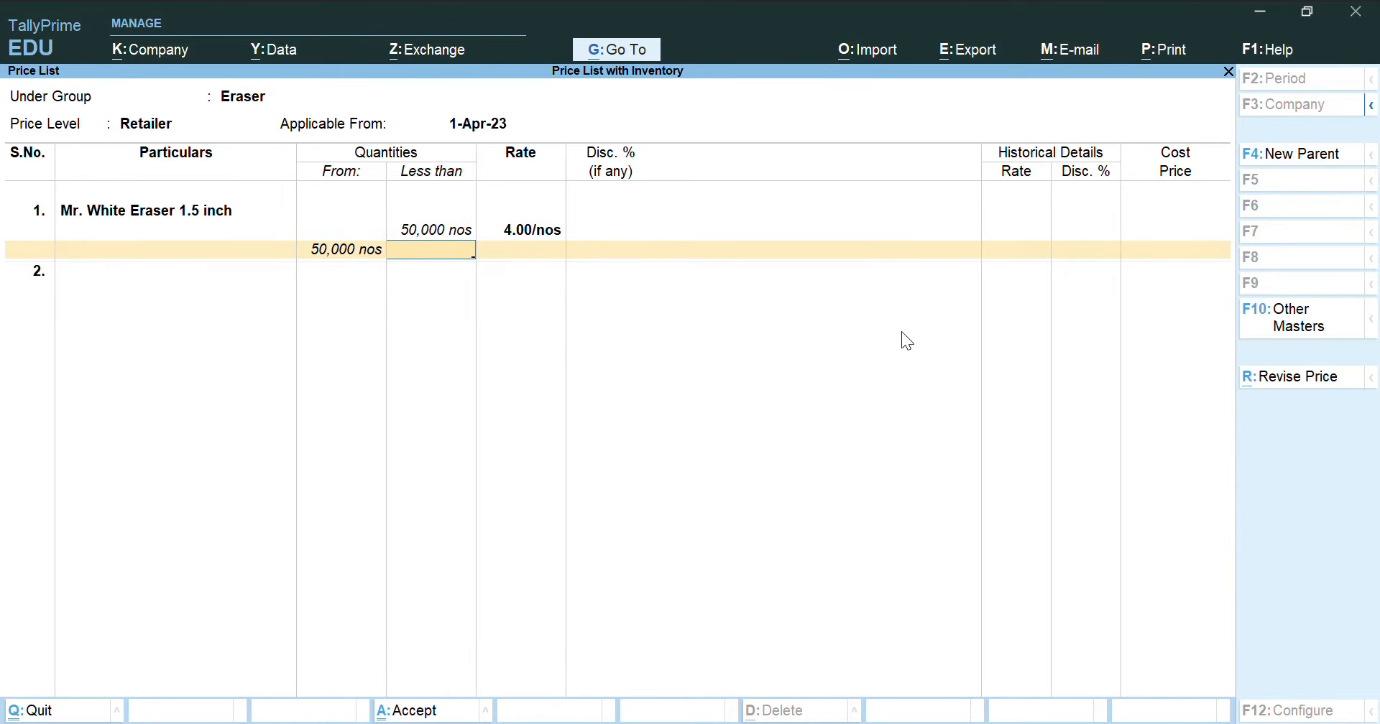
Step: Add a Retailer price slab for the 1.5 inch eraser from 50,000 to less than 1,00,000 nos at 4.00/nos with a 2% discount
text(100000)
key(Return)
text(4)
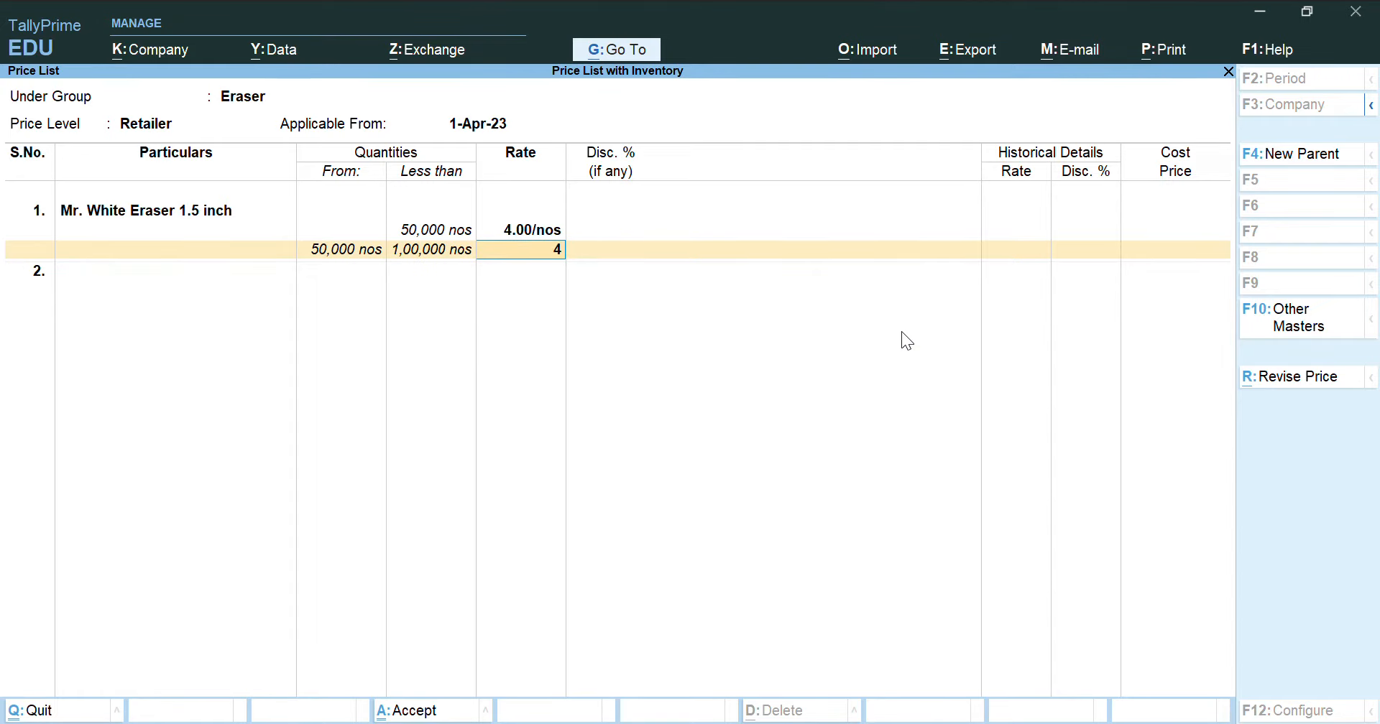
key(Return)
text(2)
key(Return)
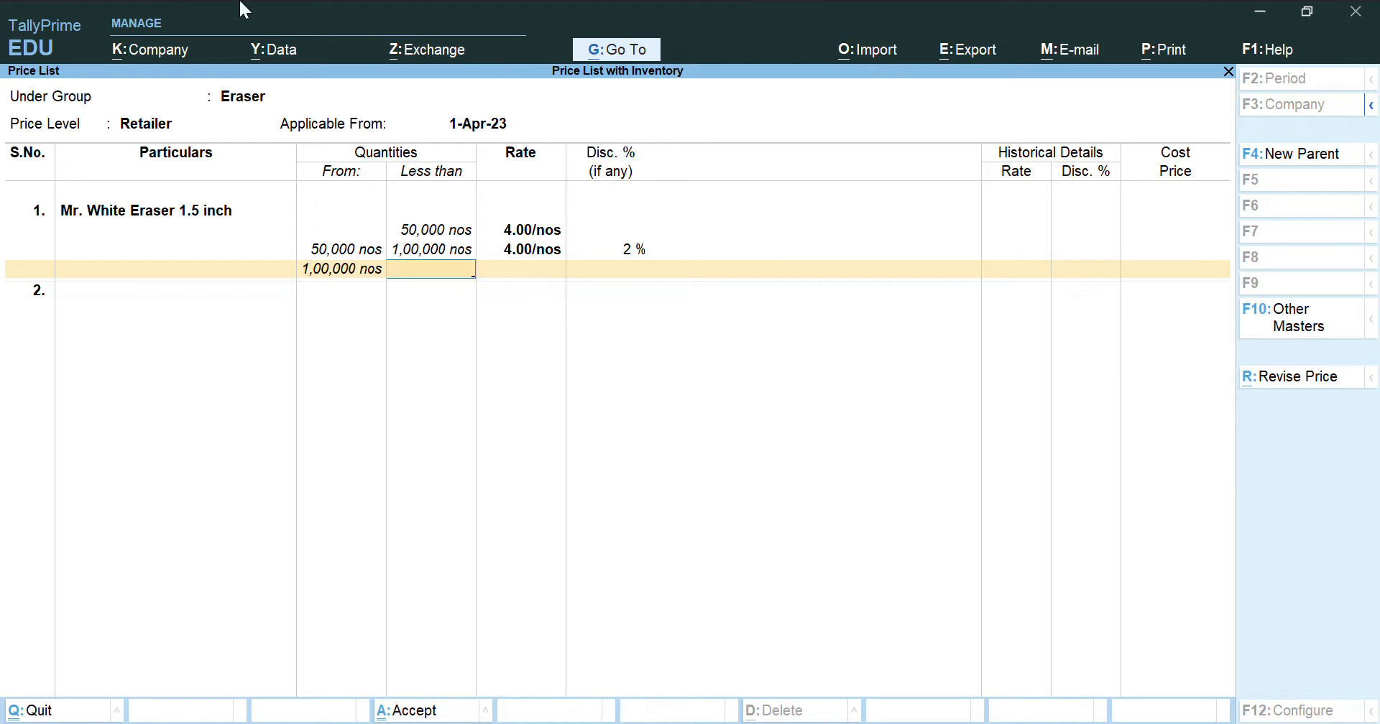
Step: Add a slab for the 1.5 inch eraser from 1,00,000 to less than 1,50,000 nos at 4.00/nos with a 4% discount
key(Return)
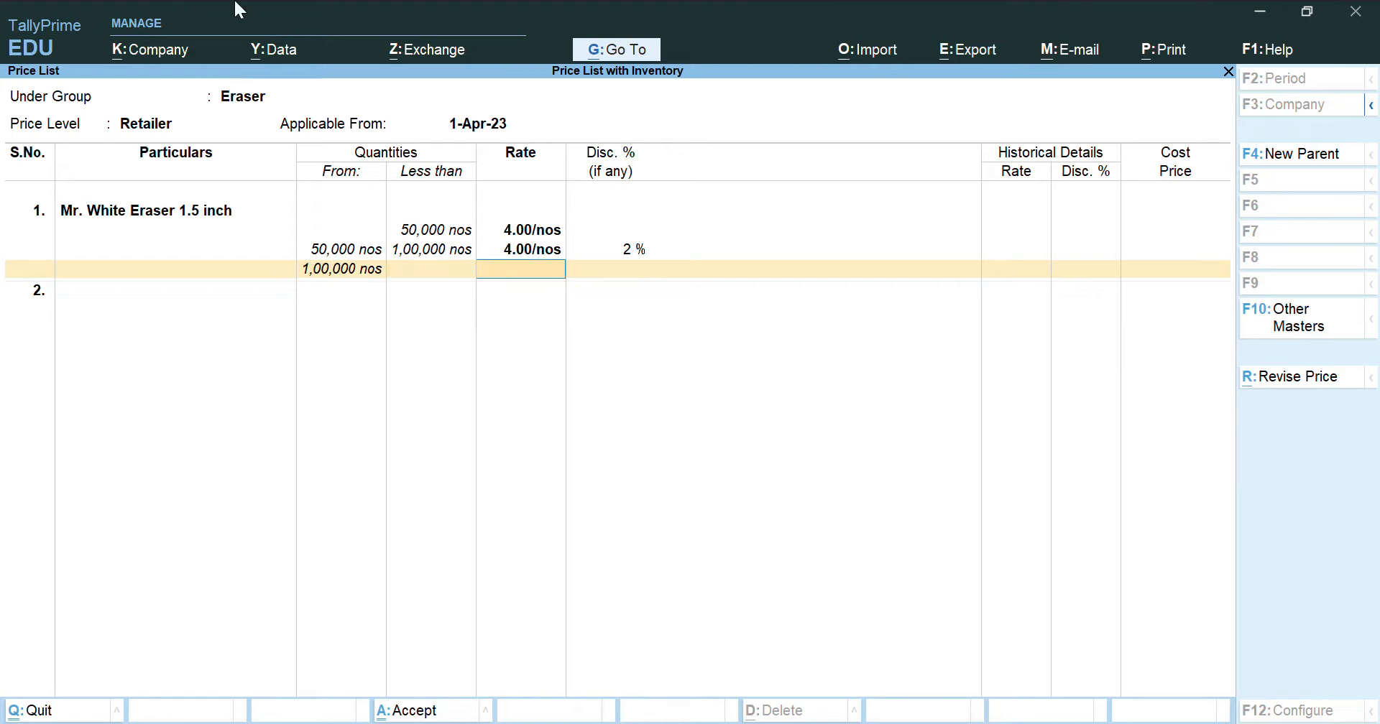
click(442, 268)
key(Return)
text(4)
key(Return)
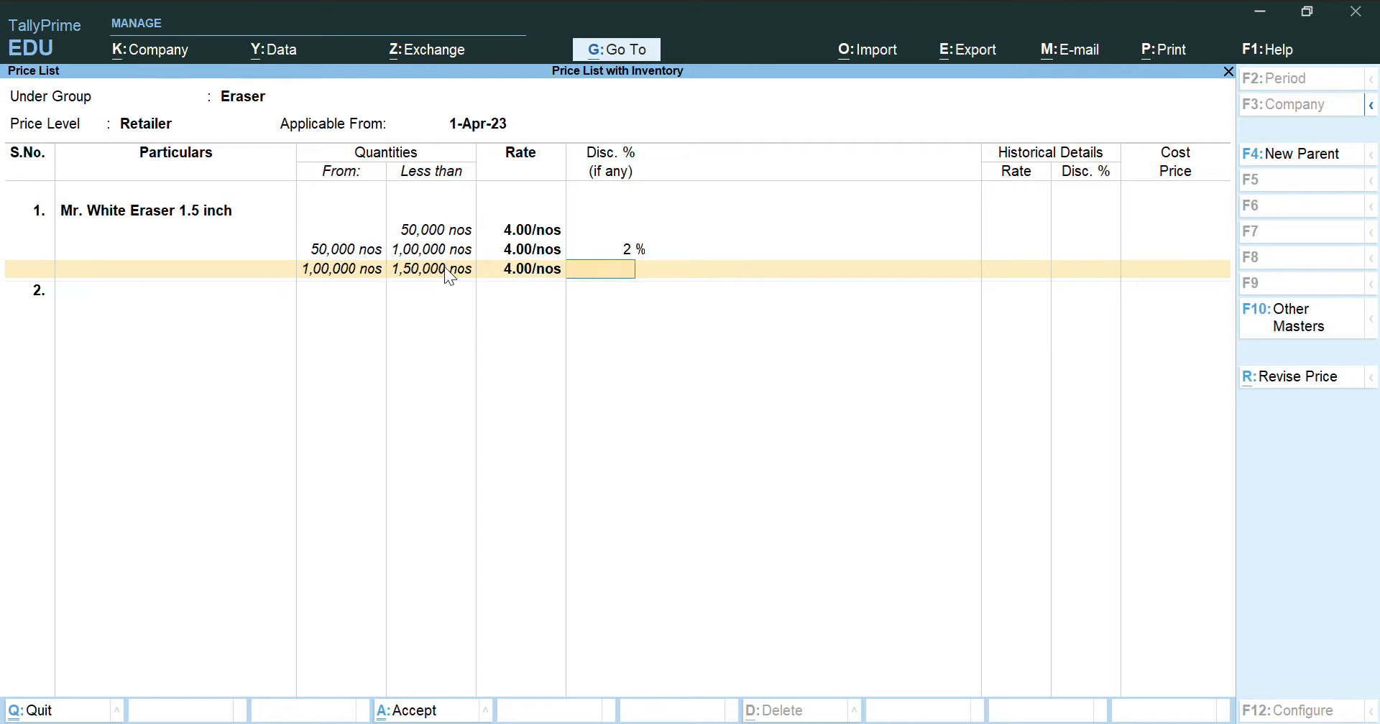
text(4)
key(Return)
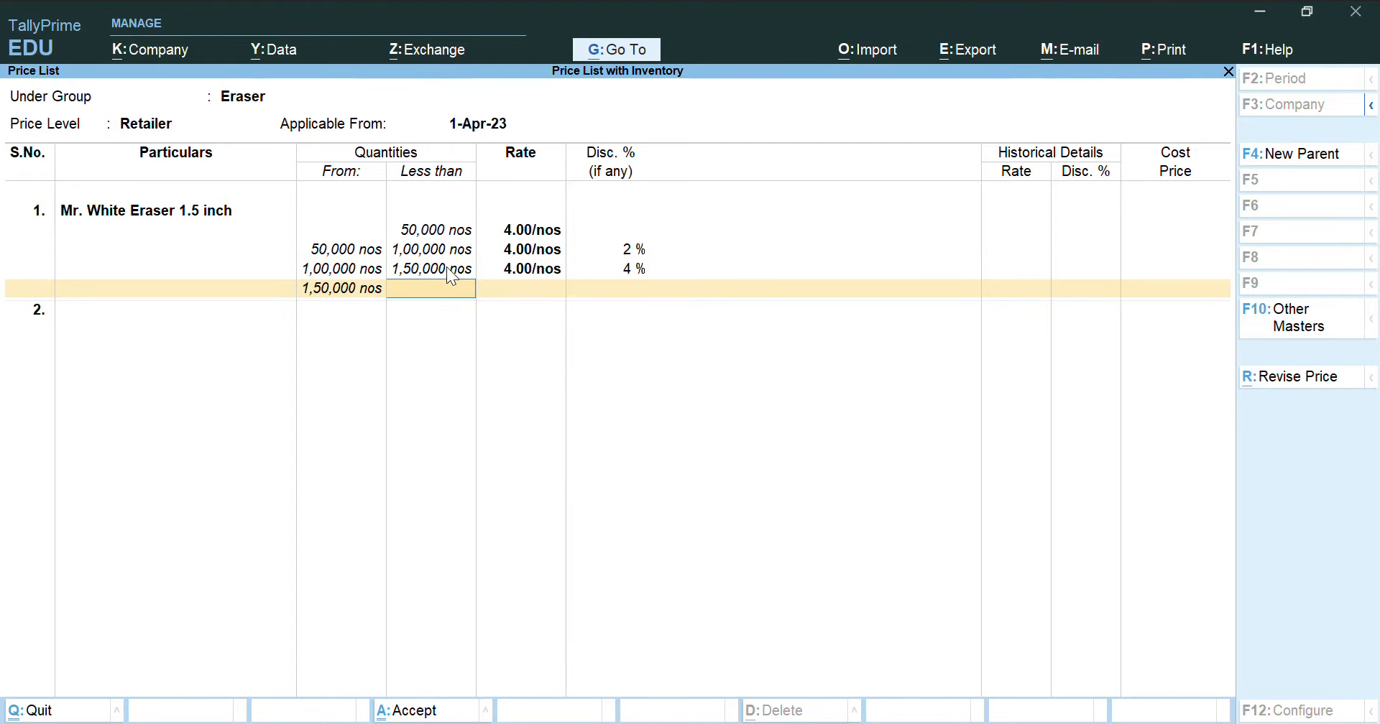
Step: Add a slab for the 1.5 inch eraser from 1,50,000 to less than 5,00,000 nos at 4.00/nos with a 6% discount
text(500000)
key(Return)
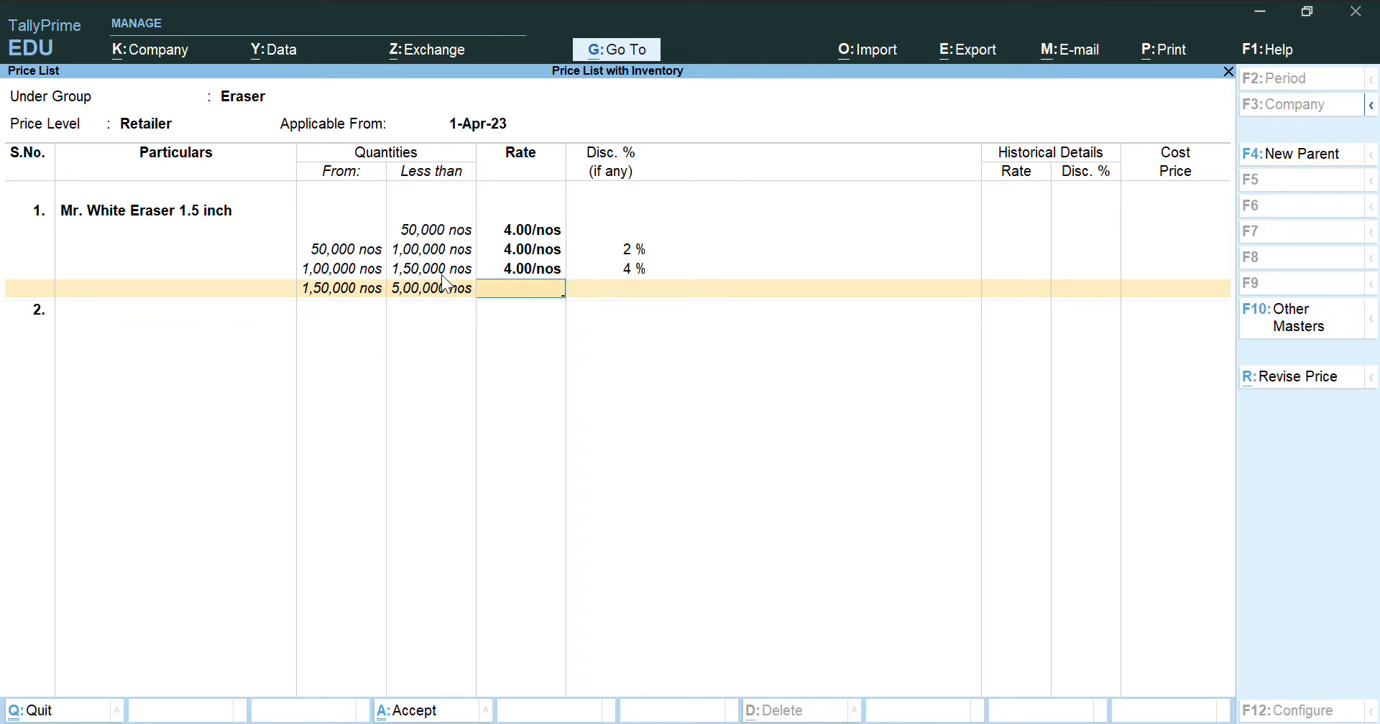
text(4)
key(Return)
text(6)
key(Return)
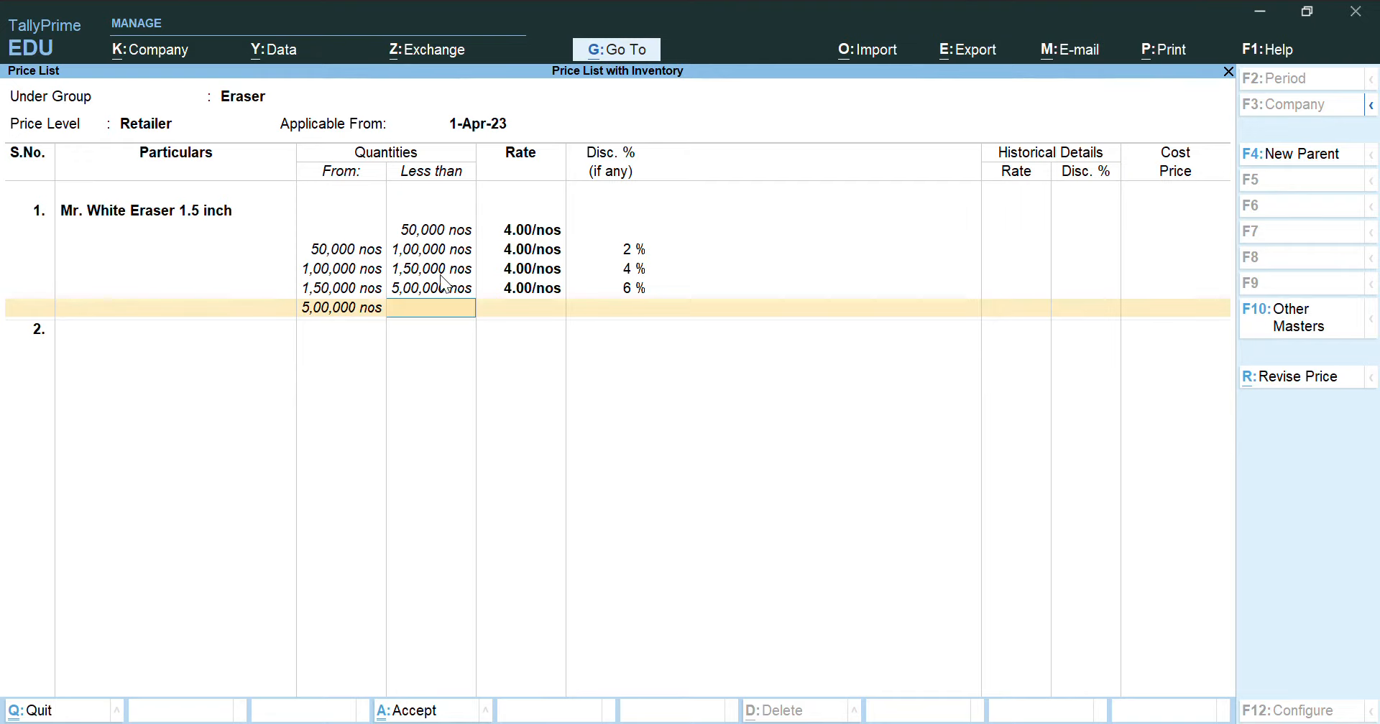
Step: Add an open-ended slab for the 1.5 inch eraser from 5,00,000 nos at 4.00/nos without discount
key(Return)
text(4)
key(Return)
key(Return)
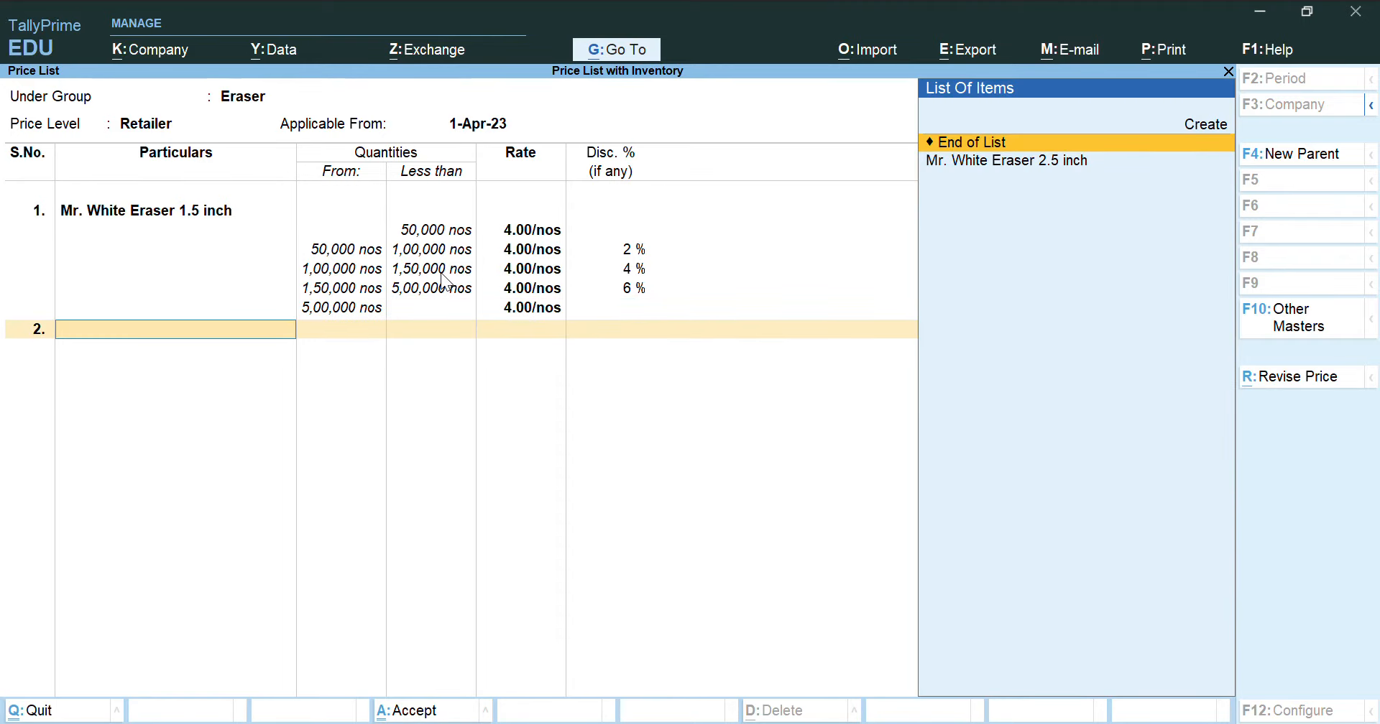
Step: Add Mr. White Eraser 2.5 inch to the Retailer list with a slab for less than 50,000 nos at 6.00/nos without discount
key(Down)
key(Return)
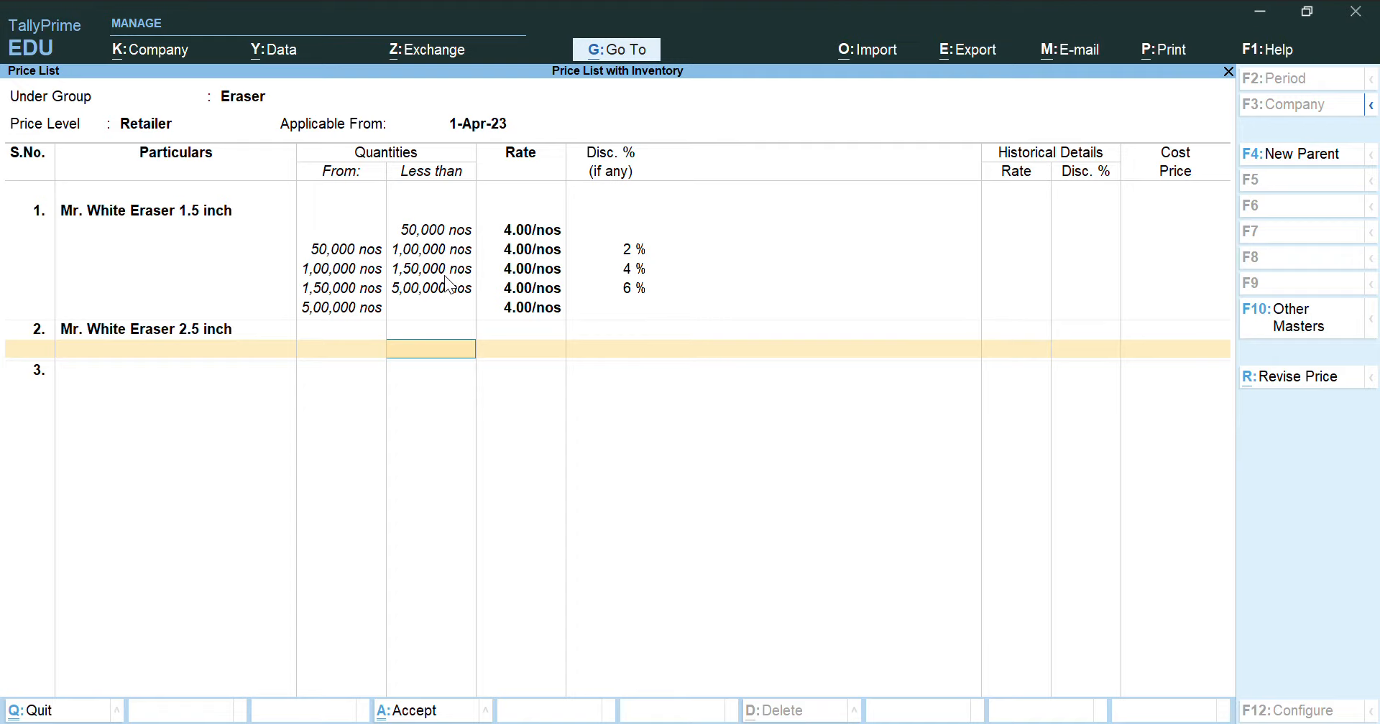
text(50000)
key(Return)
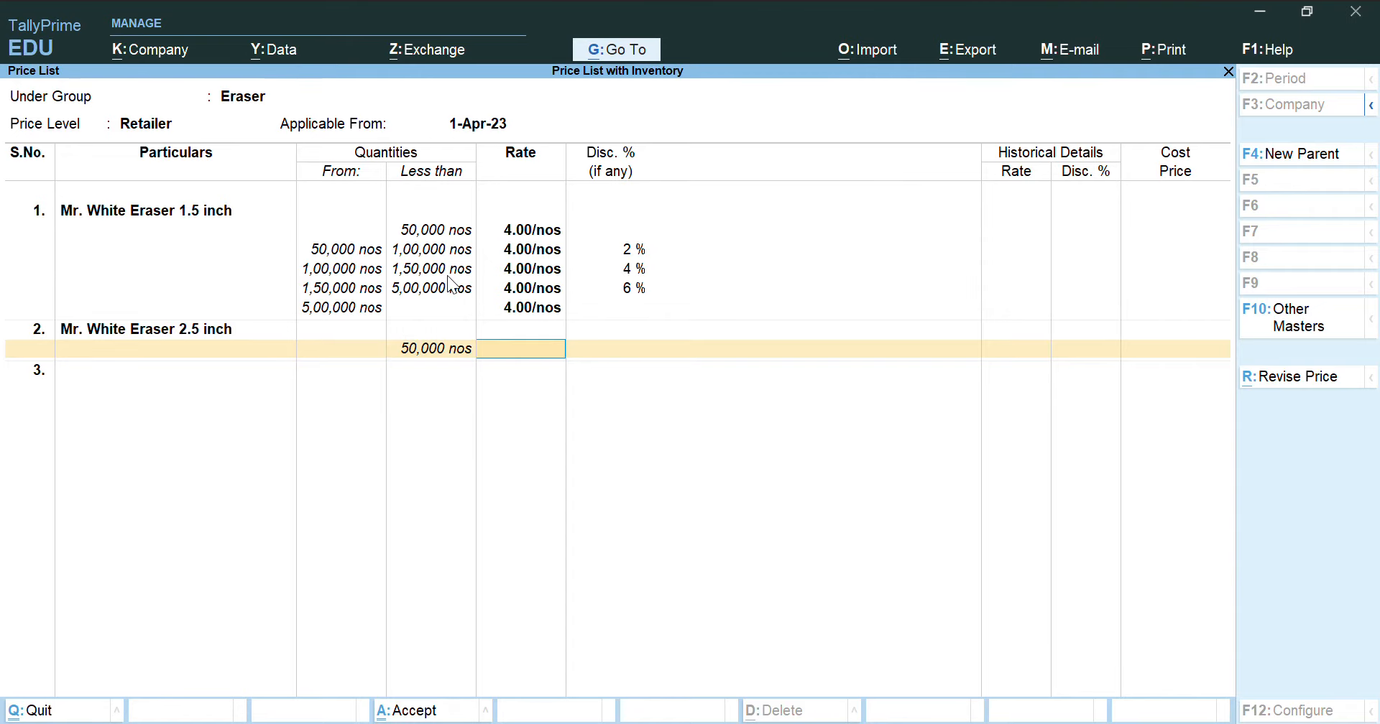
text(400)
key(BackSpace)
key(BackSpace)
key(BackSpace)
text(6)
key(Return)
key(Return)
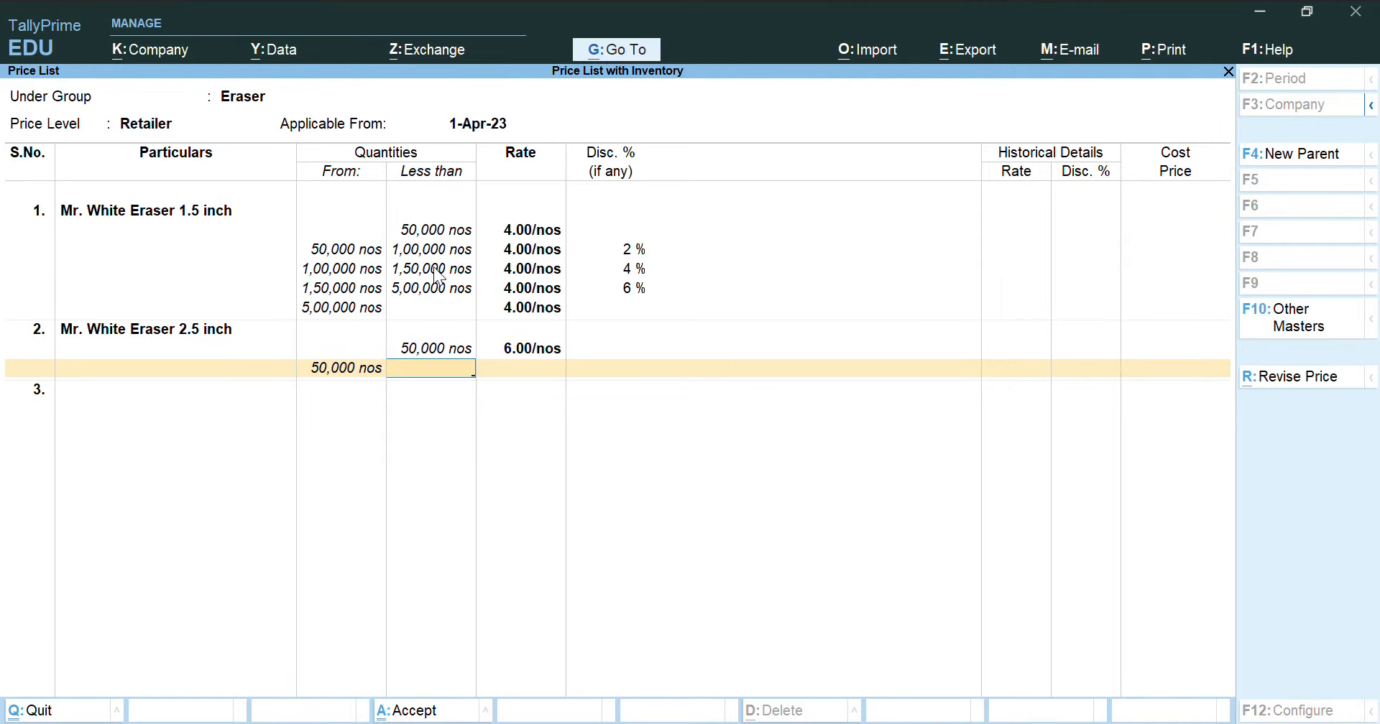
Step: Add a Retailer price slab for the 2.5 inch eraser from 50,000 to less than 1,00,000 nos at 6.00/nos with a 2% discount
text(100000)
key(Return)
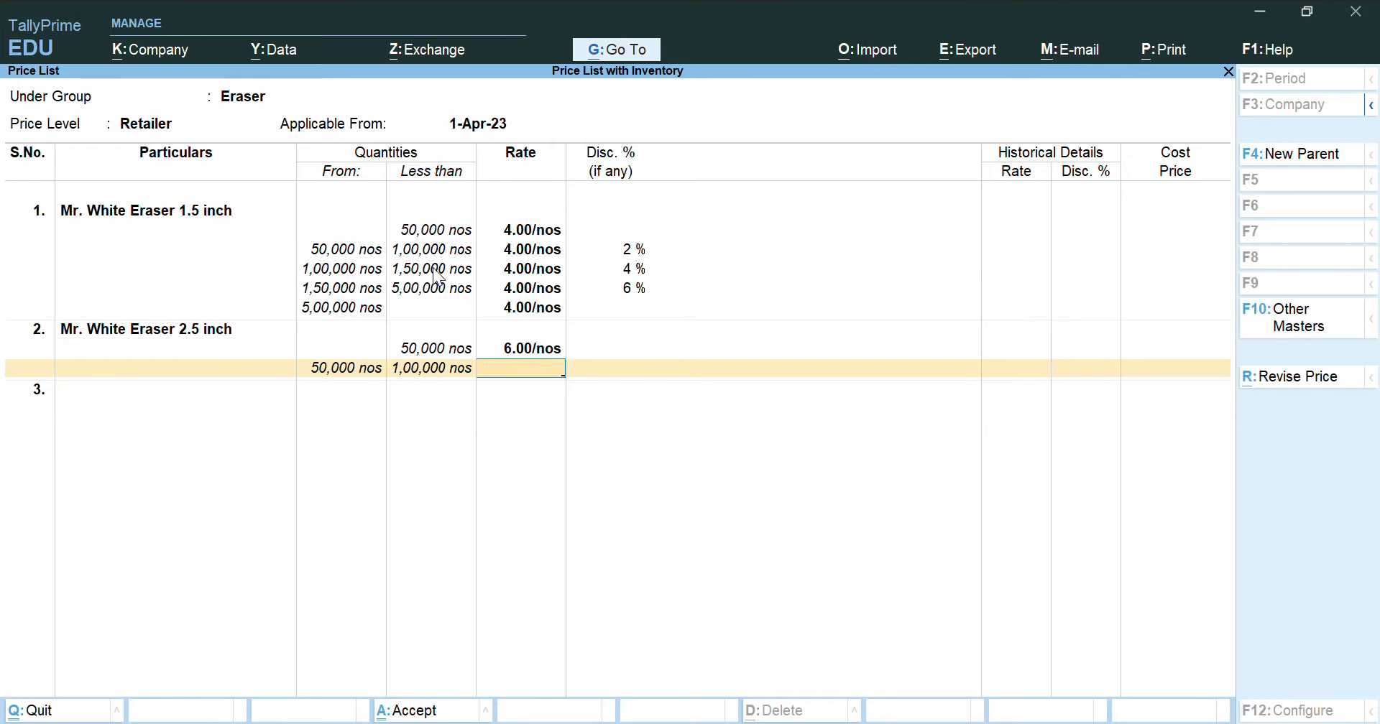
text(6)
key(Return)
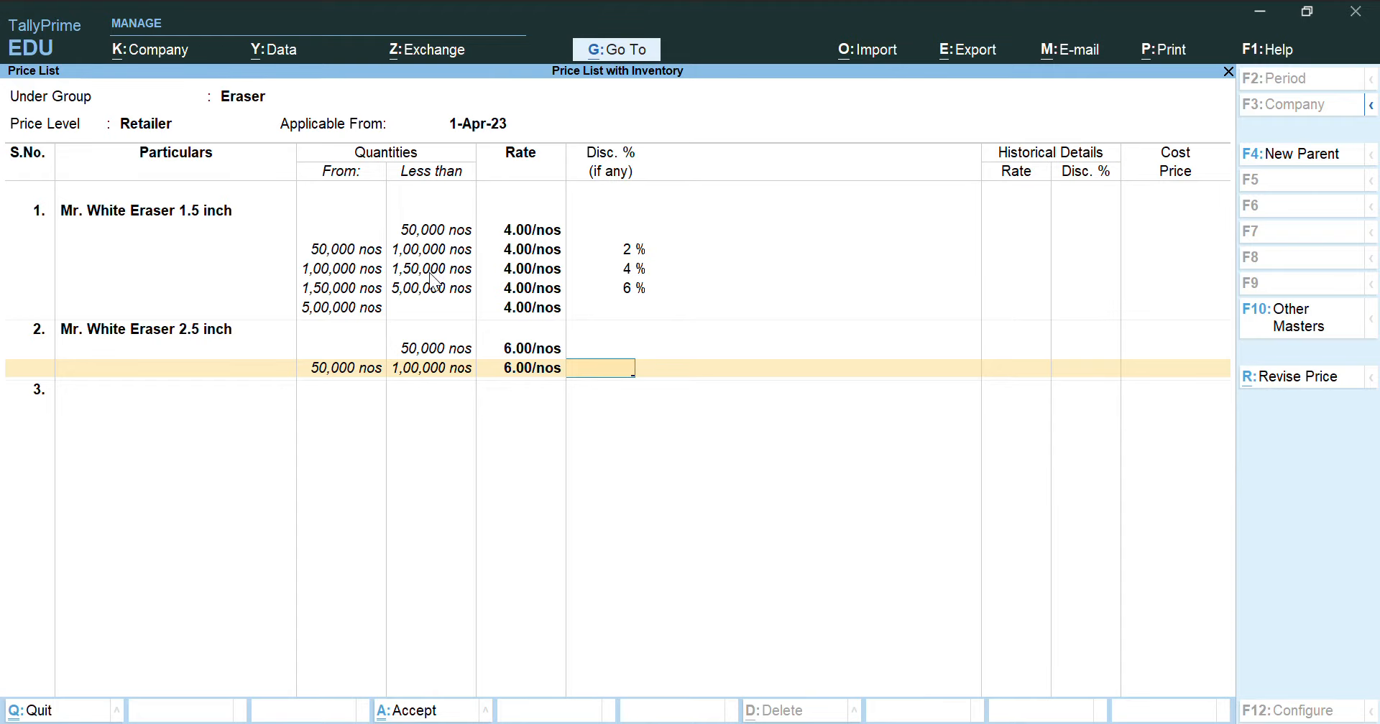
text(2)
key(Return)
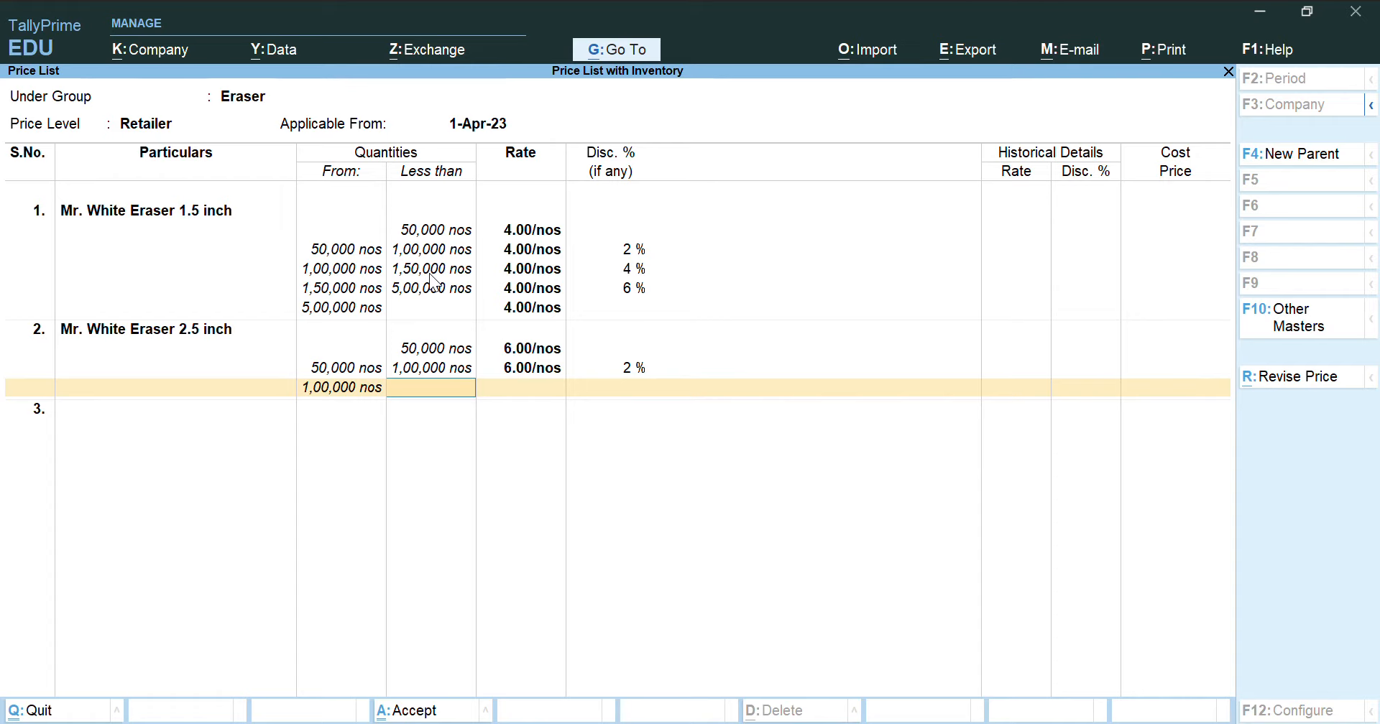
Step: Add a Retailer price slab for the 2.5 inch eraser from 1,00,000 to less than 1,50,000 nos at 6.00/nos with a 4% discount
text(150000)
key(Return)
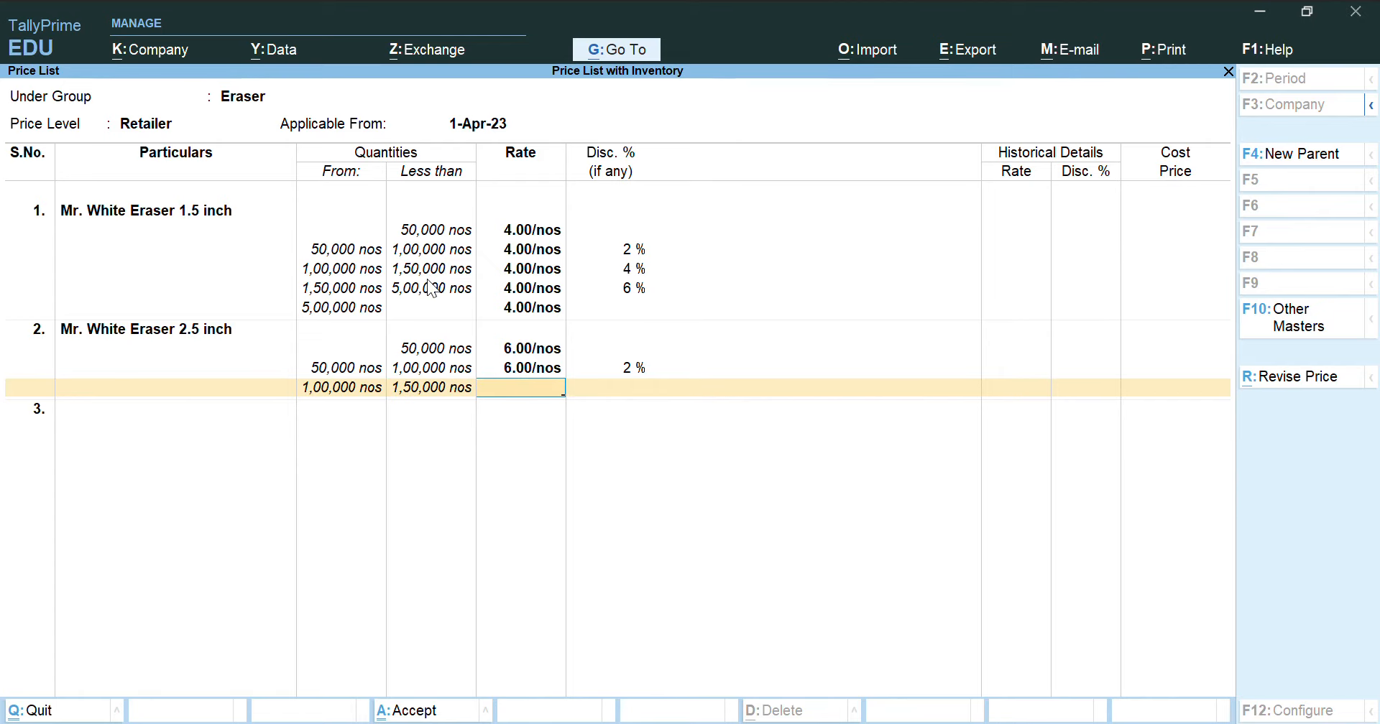
text(6)
key(Return)
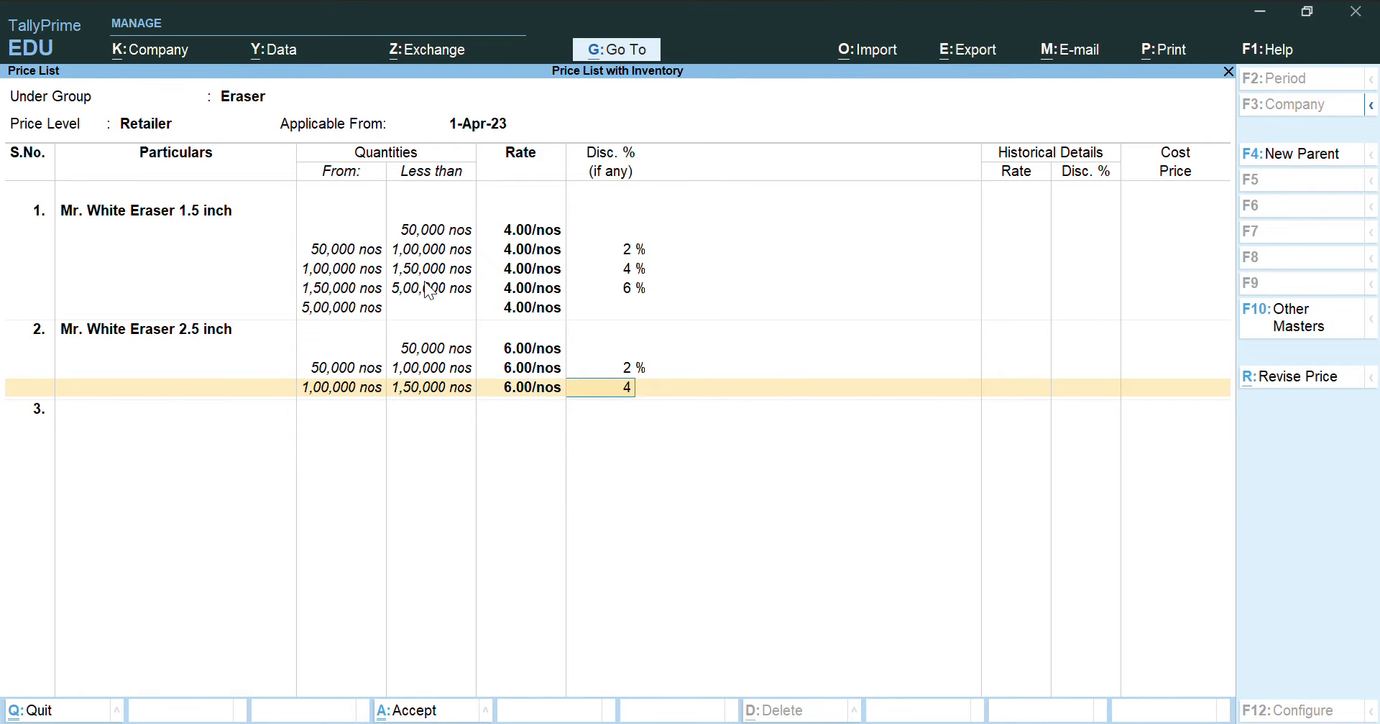
key(Return)
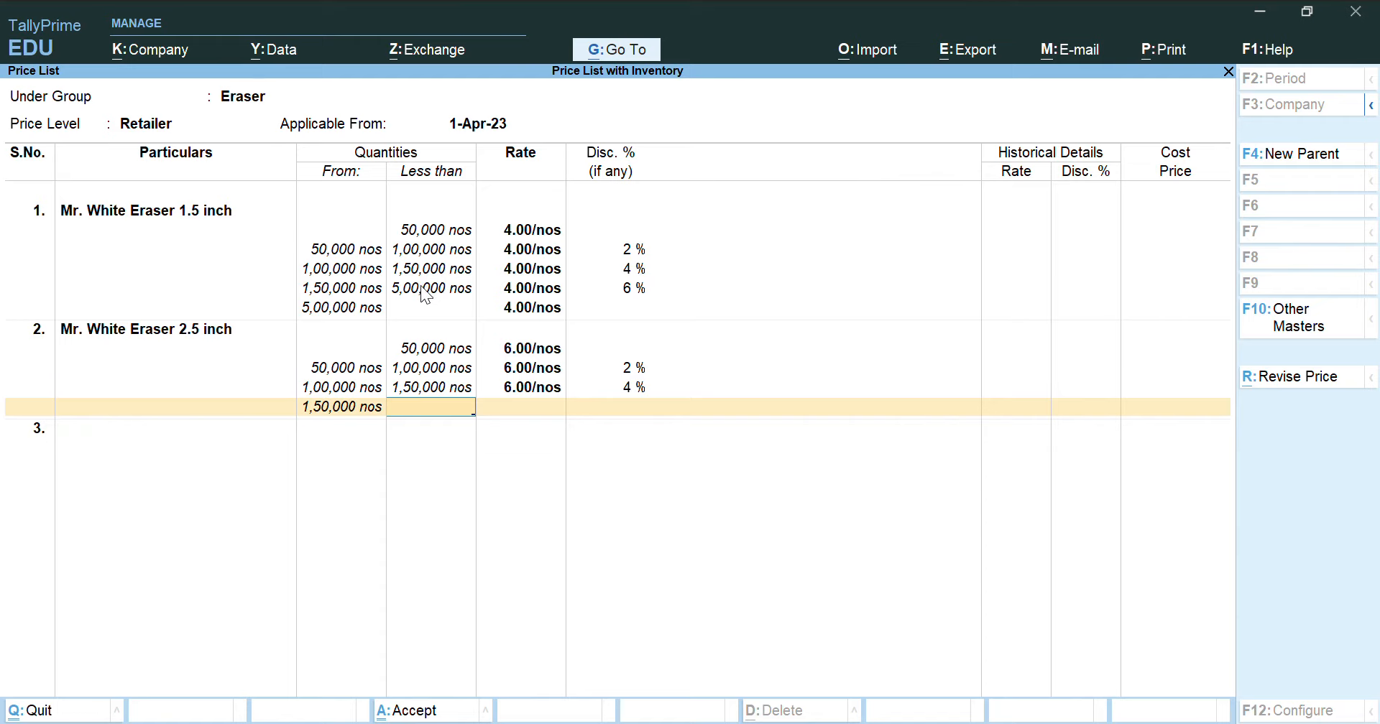
Step: Add a slab for the 2.5 inch eraser from 1,50,000 to less than 5,00,000 nos at 6.00/nos with a 6% discount
text(500000)
key(Return)
key(Return)
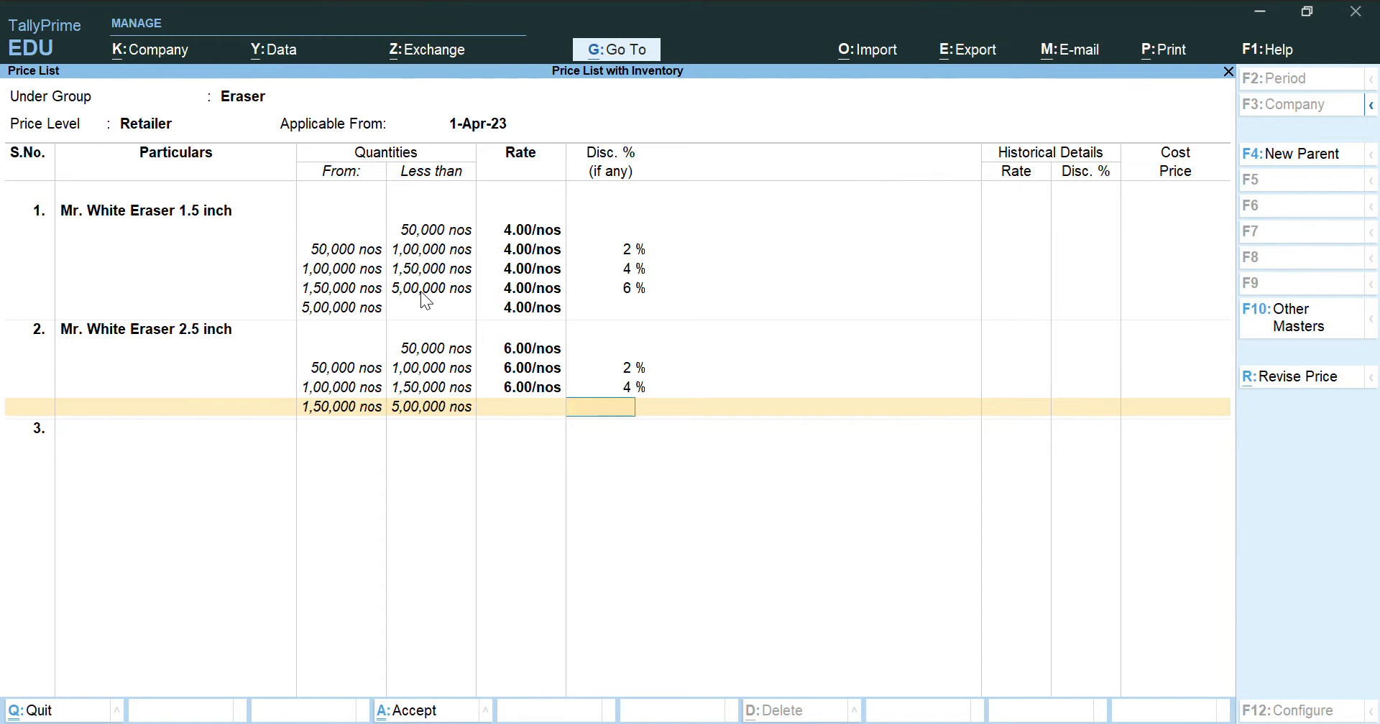
key(BackSpace)
text(6)
key(Return)
text(6)
key(Return)
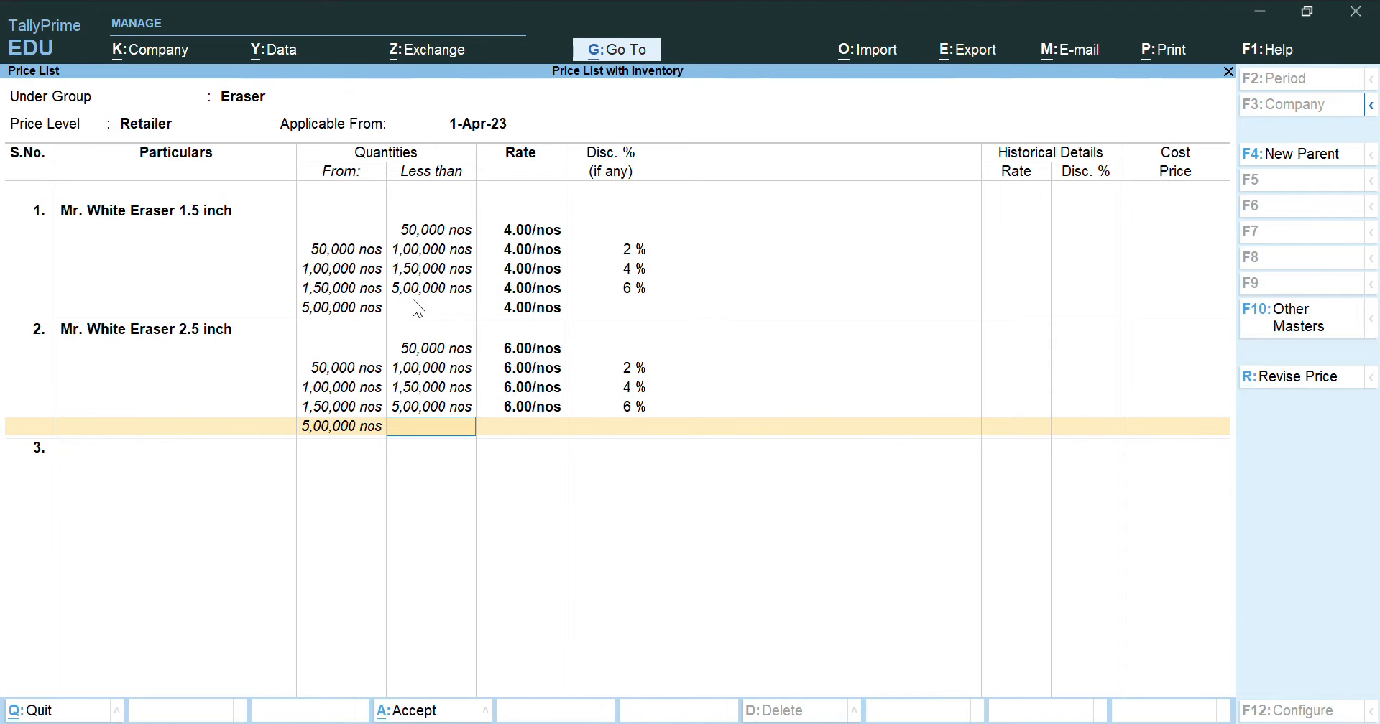
Step: Add an open-ended slab for the 2.5 inch eraser from 5,00,000 nos at 6.00/nos without discount, and save the Retailer price list
key(Return)
text(6)
key(Return)
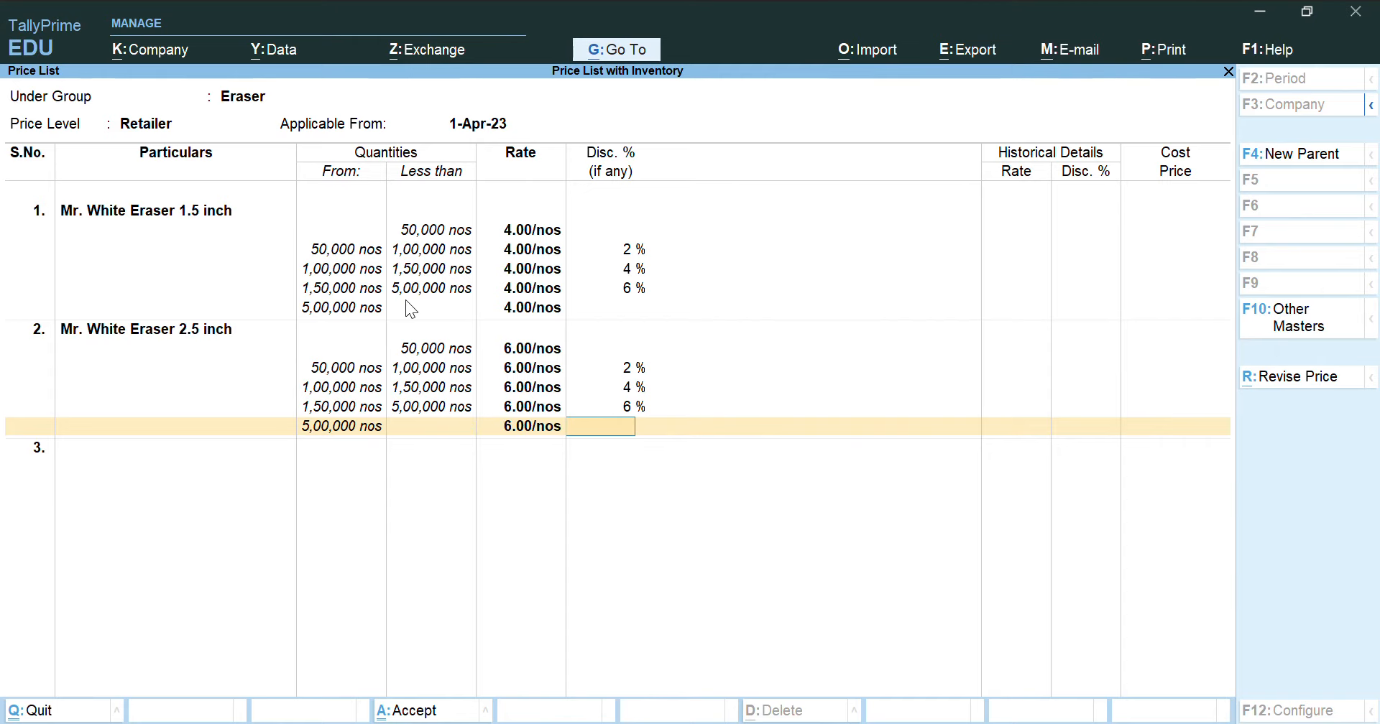
key(Return)
key(Return)
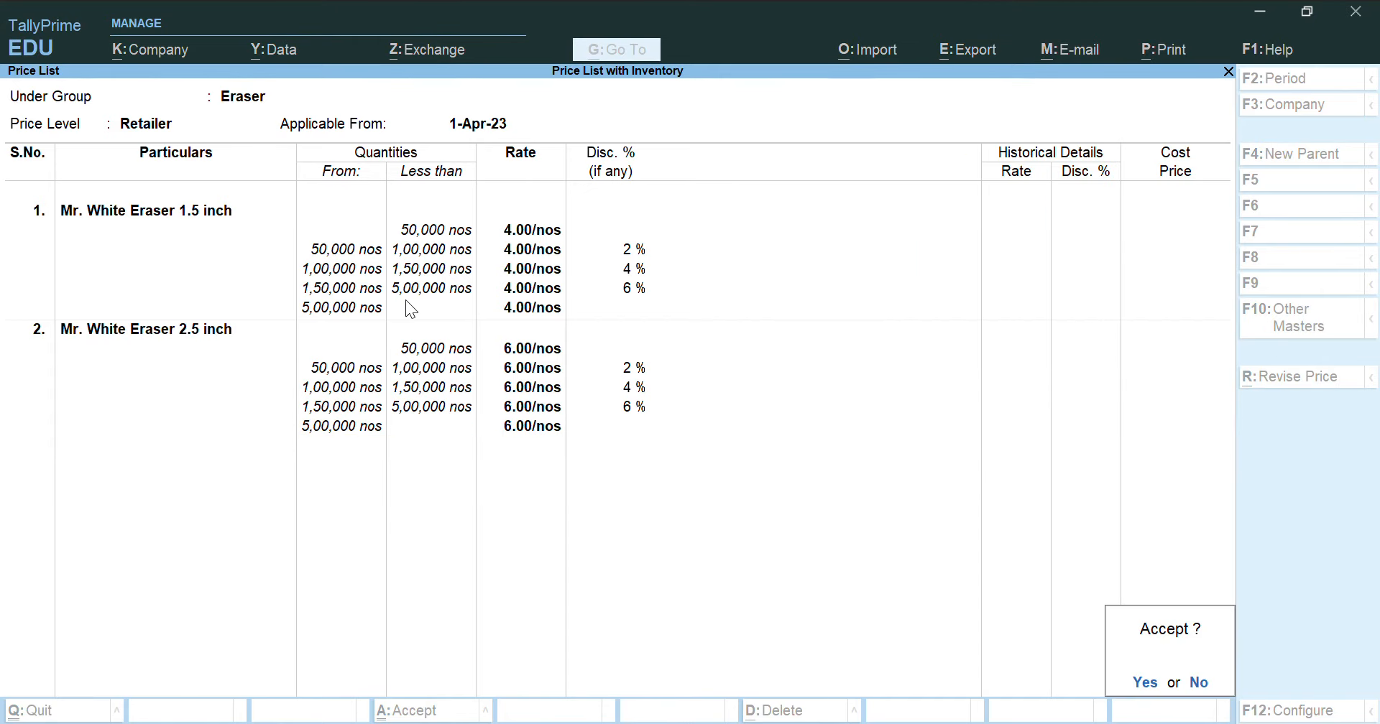
key(Return)
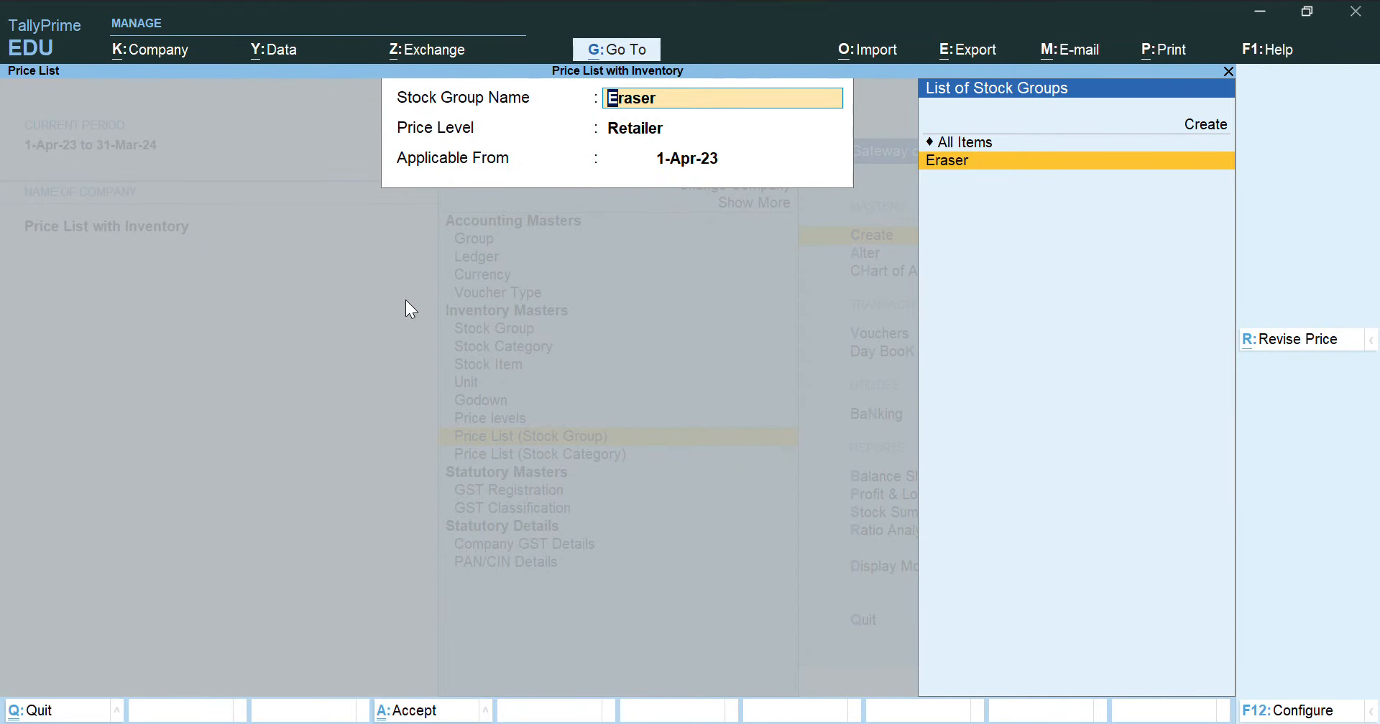